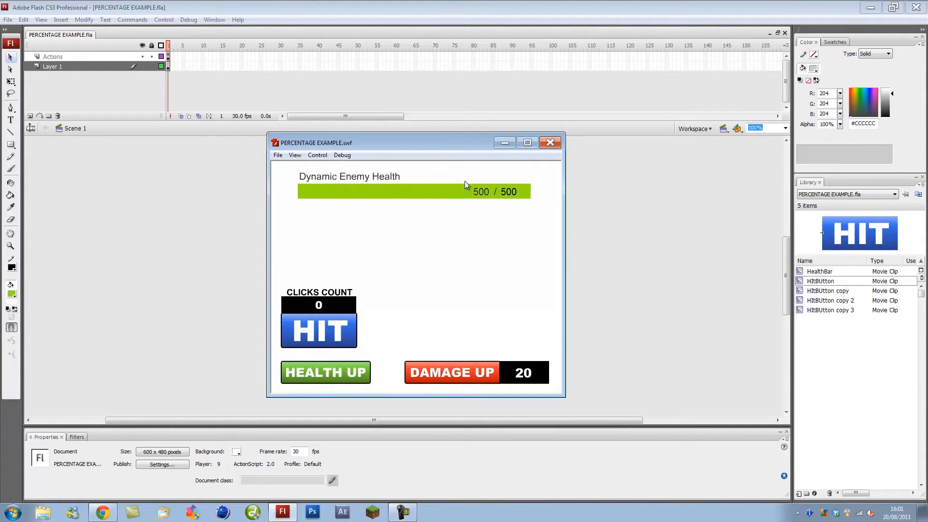
- Hit the enemy repeatedly until health drops from 500 to 0 and the bar empties
click(336, 339)
click(337, 340)
click(336, 339)
click(336, 340)
click(333, 338)
click(332, 337)
click(332, 337)
double_click(332, 337)
double_click(332, 337)
double_click(333, 337)
click(332, 337)
double_click(332, 337)
click(332, 337)
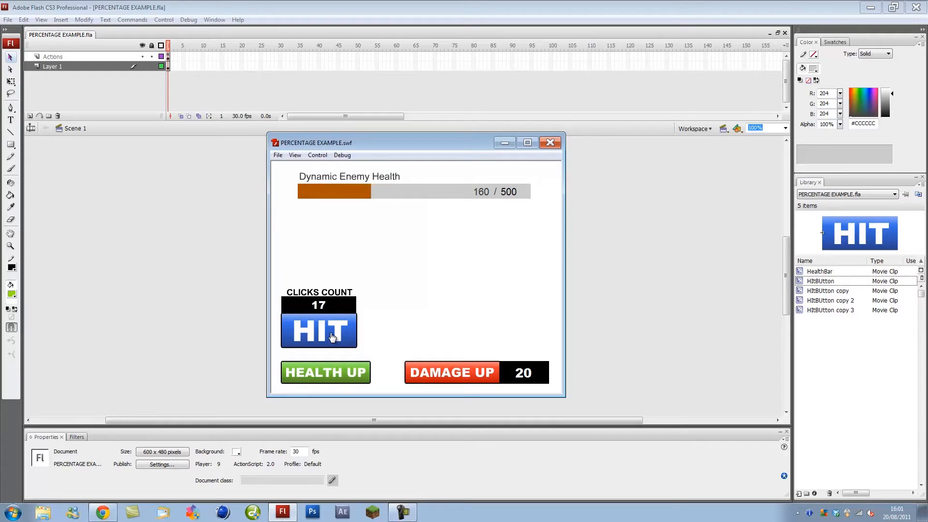
double_click(333, 337)
click(332, 337)
double_click(332, 337)
click(332, 337)
click(332, 337)
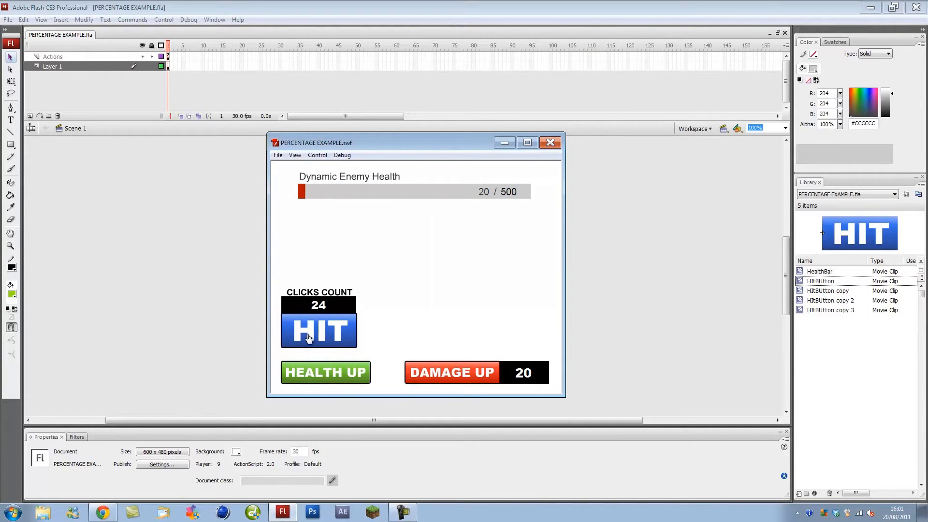
click(310, 339)
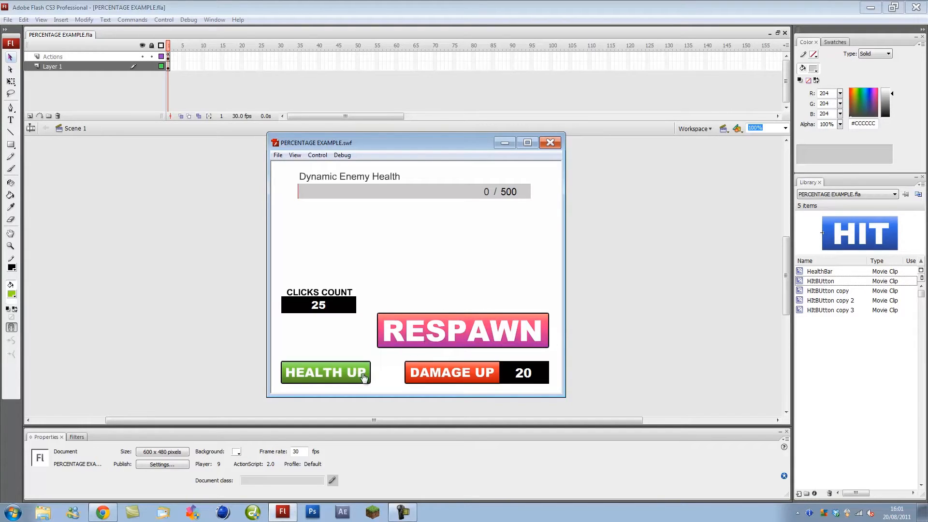
- Raise max health to 2100 with HEALTH UP, then respawn the enemy at 2100/2100
click(320, 377)
click(320, 377)
click(320, 378)
click(320, 377)
click(320, 377)
click(433, 333)
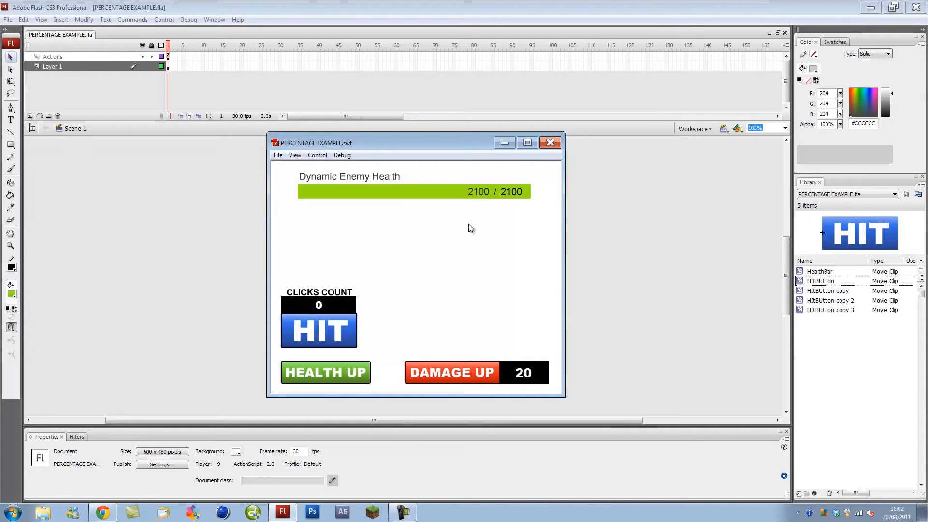
- Hit the respawned 2100-health enemy repeatedly, 20 damage each, until its health reaches 0
click(333, 337)
double_click(333, 337)
double_click(334, 337)
double_click(333, 337)
click(333, 337)
double_click(333, 336)
double_click(333, 336)
double_click(333, 337)
double_click(333, 337)
double_click(333, 337)
click(333, 337)
double_click(333, 337)
double_click(333, 337)
double_click(333, 337)
click(333, 337)
double_click(333, 337)
click(333, 337)
double_click(334, 337)
double_click(333, 337)
double_click(333, 337)
click(333, 337)
double_click(333, 336)
click(333, 337)
double_click(333, 337)
double_click(333, 337)
click(333, 337)
double_click(333, 337)
click(333, 337)
double_click(333, 337)
click(333, 337)
double_click(333, 337)
click(333, 337)
double_click(333, 337)
click(333, 337)
double_click(333, 337)
click(333, 337)
double_click(333, 337)
double_click(333, 337)
double_click(333, 337)
double_click(333, 337)
double_click(333, 337)
click(333, 337)
double_click(333, 337)
click(333, 337)
double_click(333, 337)
double_click(333, 337)
click(333, 336)
double_click(333, 337)
click(333, 337)
double_click(333, 337)
click(333, 337)
double_click(333, 336)
double_click(333, 337)
click(333, 337)
double_click(333, 337)
click(333, 337)
double_click(333, 337)
double_click(333, 337)
click(333, 337)
double_click(334, 337)
double_click(333, 337)
click(333, 337)
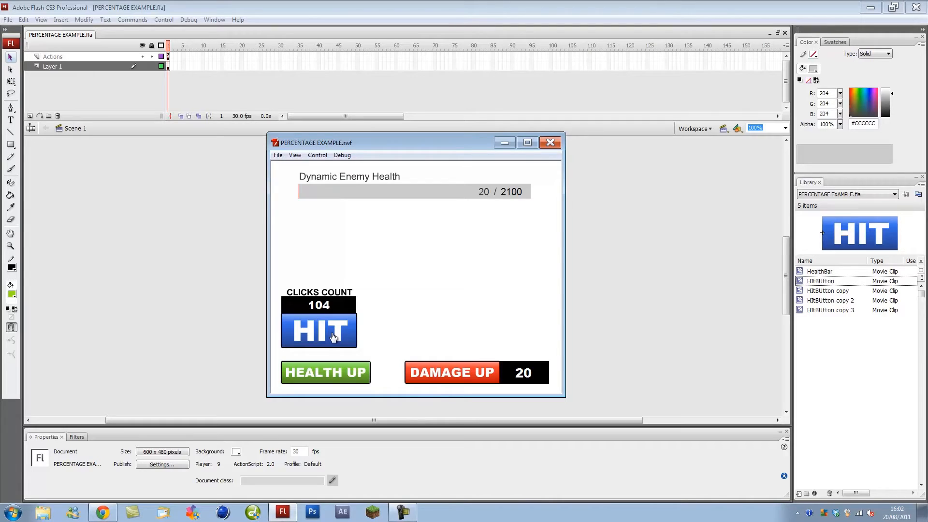
click(332, 335)
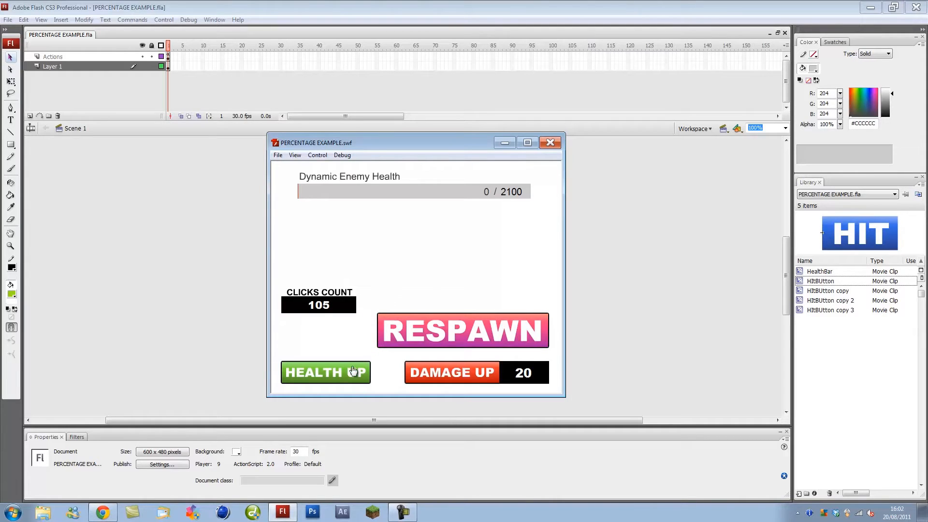
- Respawn the enemy at full 2100 health and raise damage per hit to 520
click(433, 325)
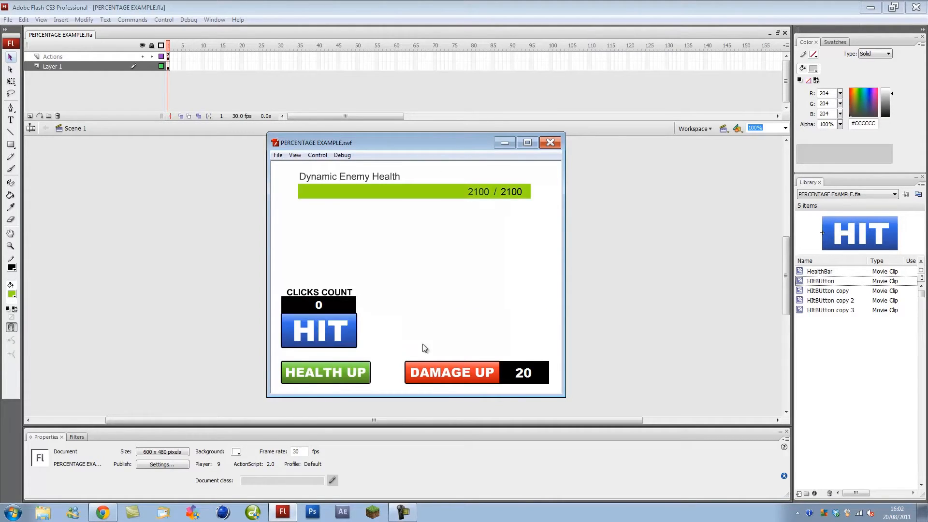
click(465, 374)
click(466, 375)
click(465, 375)
click(466, 374)
- Hit the enemy four times for 520 damage each, dropping it to zero
click(323, 331)
click(323, 331)
click(324, 331)
click(324, 330)
click(324, 331)
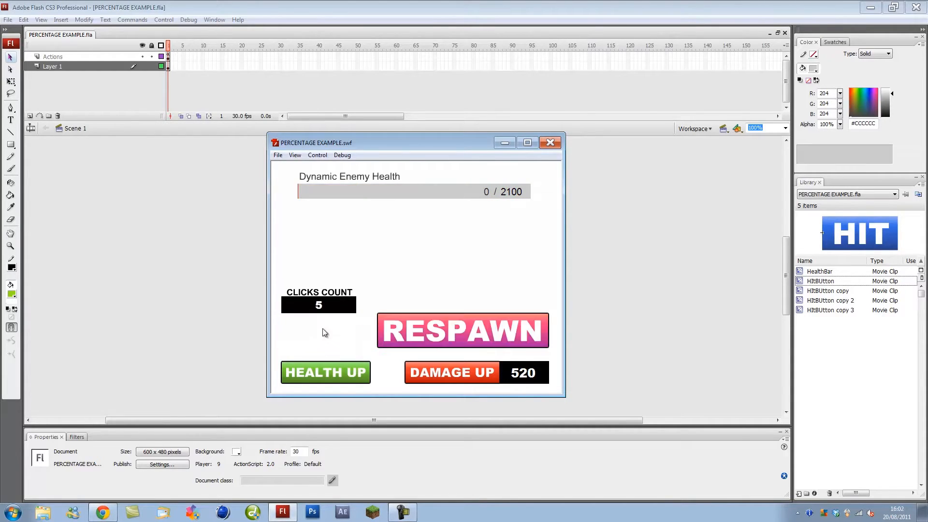
- Raise the enemy's maximum health in 600 increments to 5700
click(336, 376)
click(319, 380)
click(320, 375)
click(320, 374)
click(320, 375)
click(320, 374)
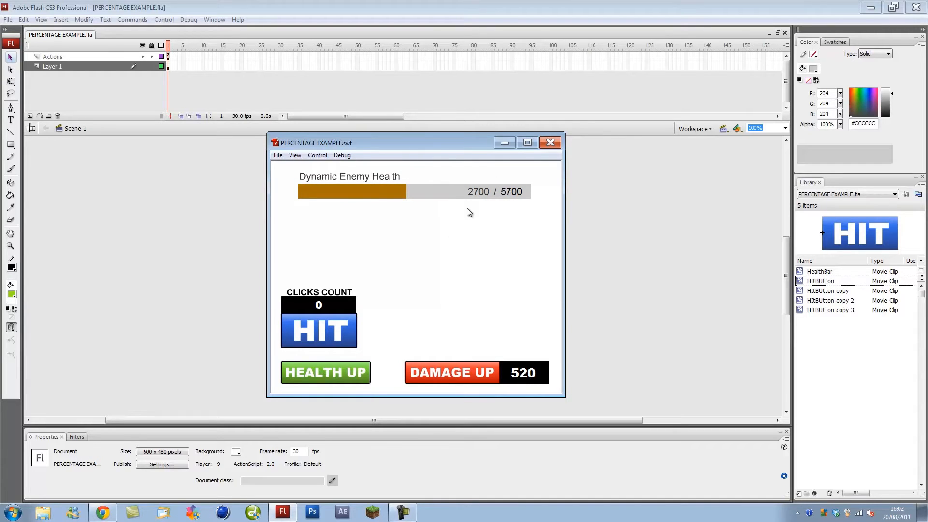
- Hit the enemy for 520 per hit down to 0, then close the test movie
click(329, 336)
click(329, 336)
click(329, 336)
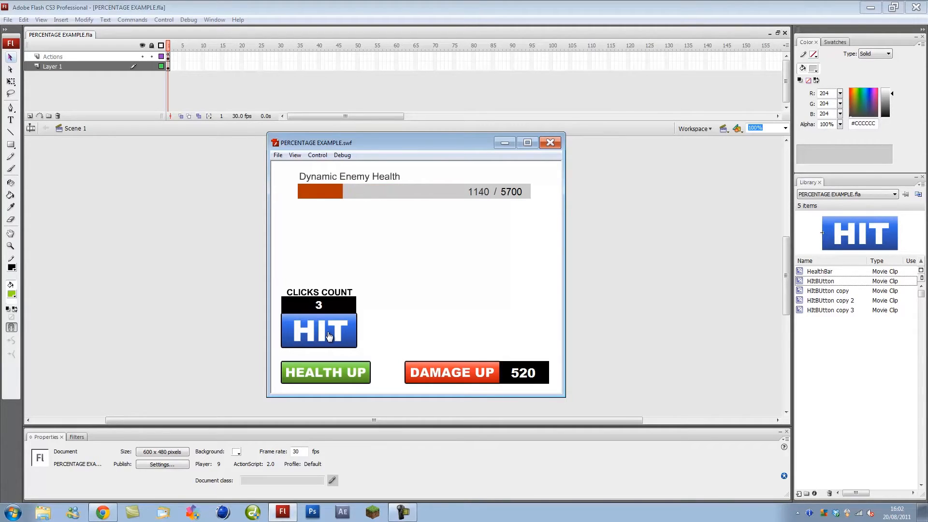
click(329, 336)
click(329, 336)
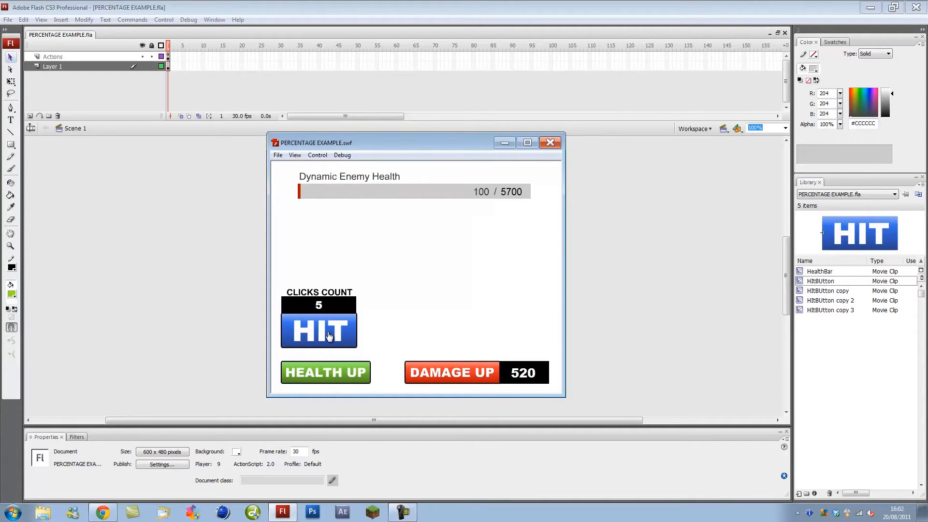
click(329, 336)
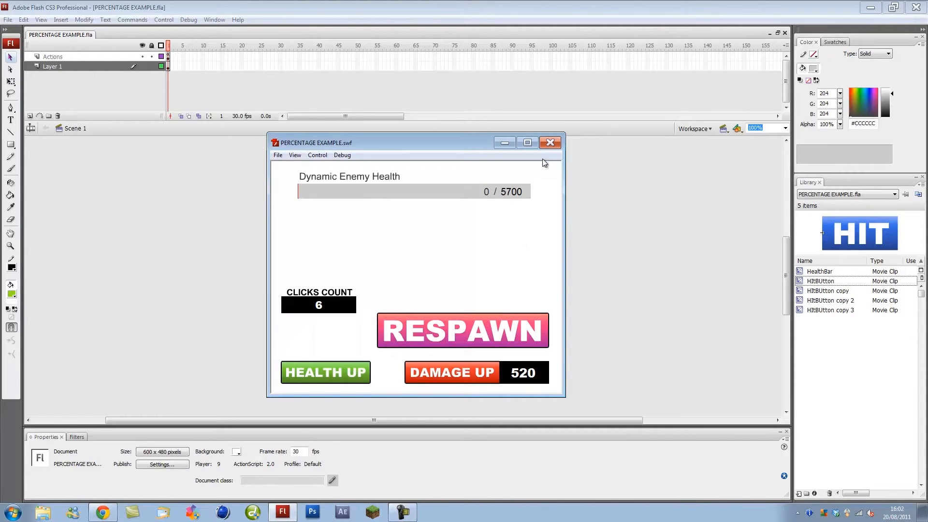
click(550, 143)
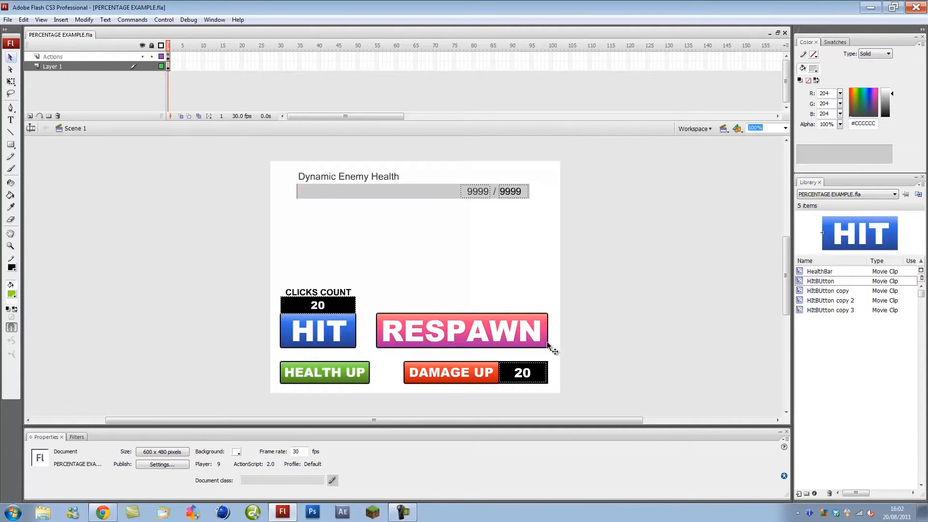
- Select the RESPAWN, HIT, HEALTH UP, DAMAGE UP buttons and healthbar_mc clip to inspect their instances
click(403, 323)
click(339, 337)
click(328, 368)
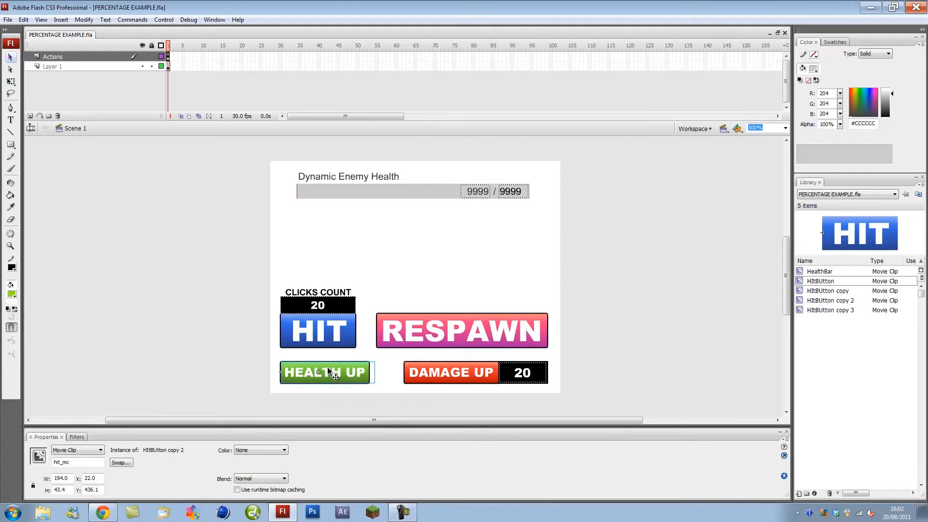
click(439, 373)
click(430, 327)
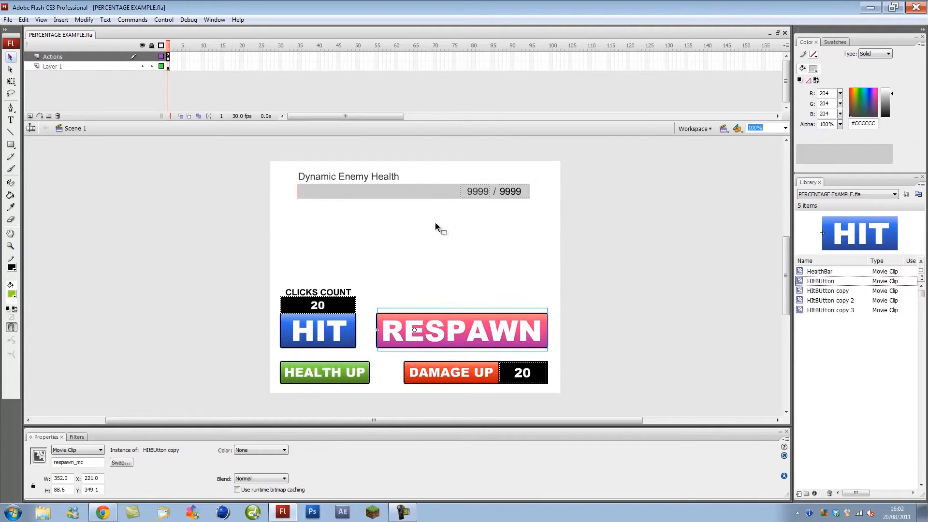
click(414, 194)
click(297, 194)
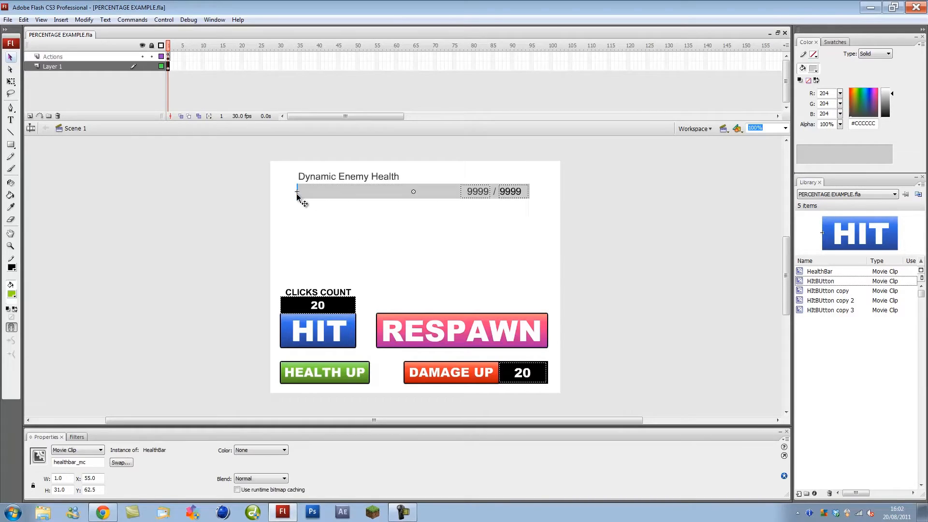
click(80, 462)
click(354, 262)
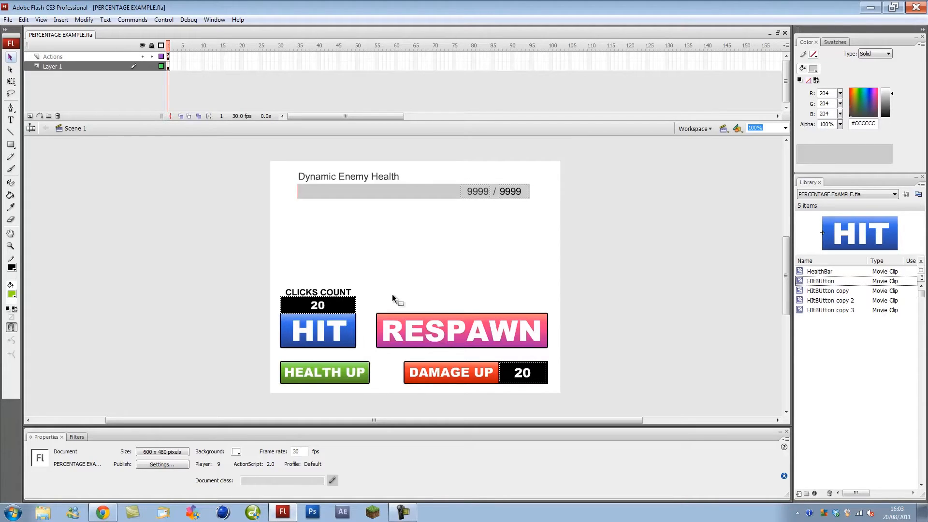
click(447, 372)
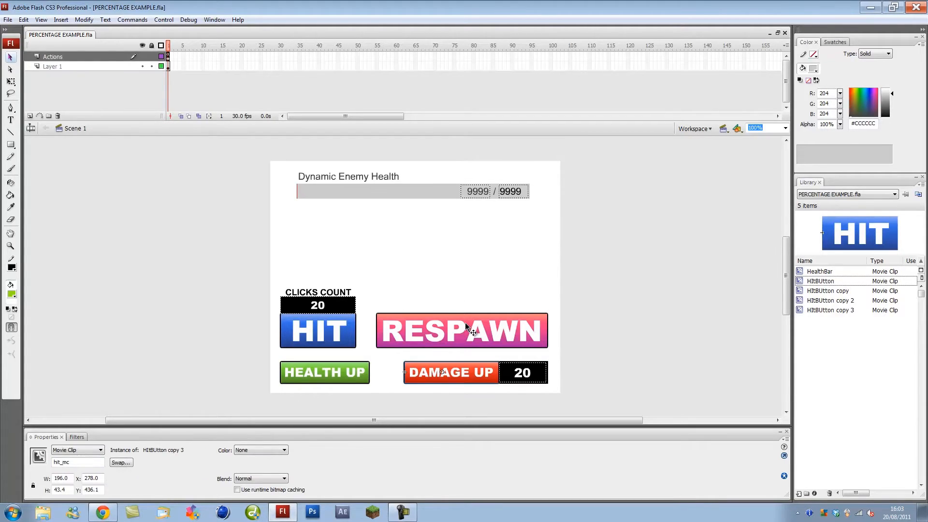
click(465, 323)
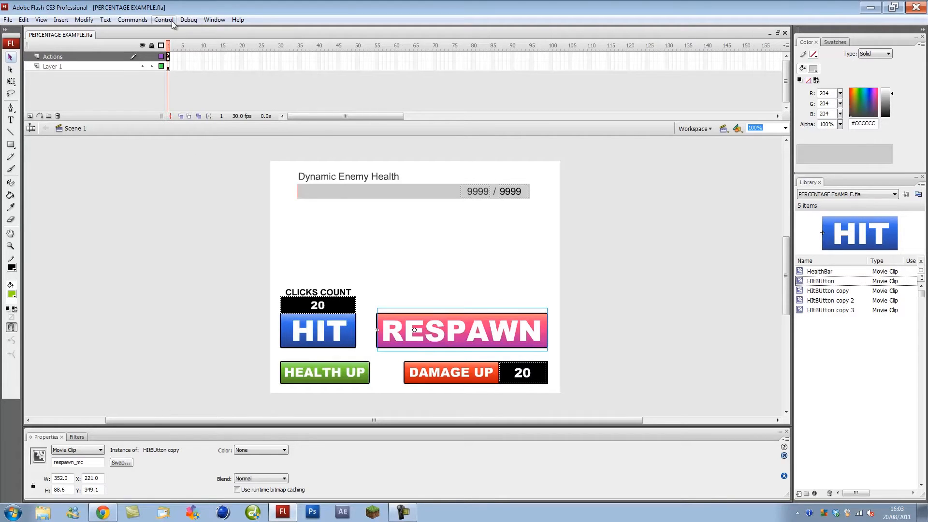
- Show the Actions panel and review the RESPAWN button's onRelease script
click(214, 19)
click(175, 113)
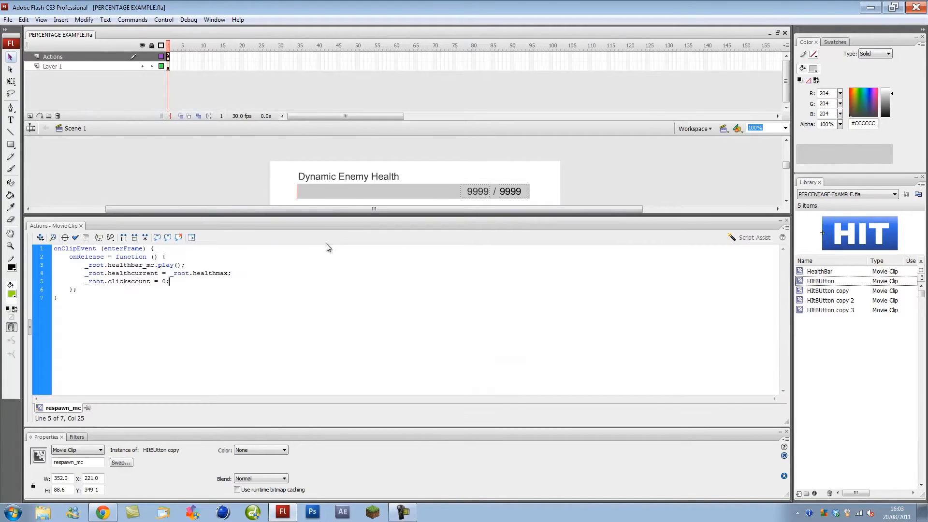
drag(307, 214, 339, 294)
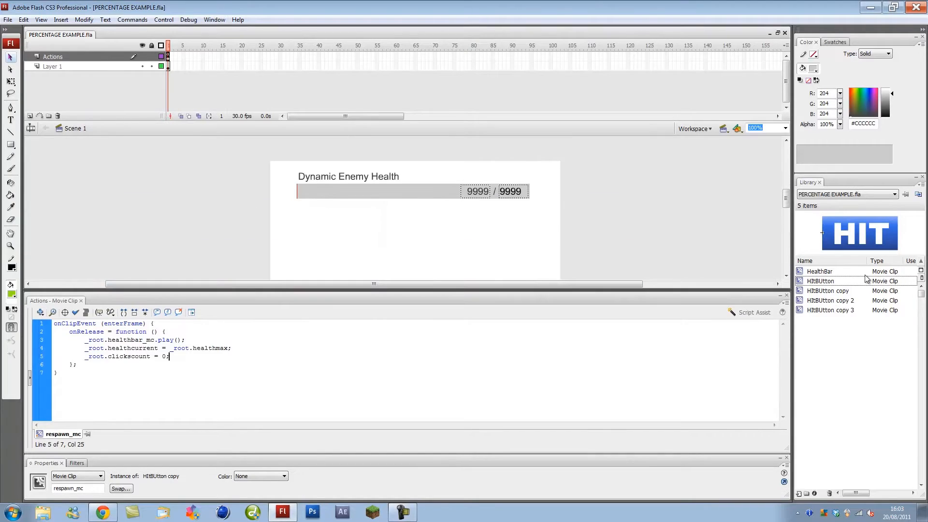
click(786, 275)
click(786, 276)
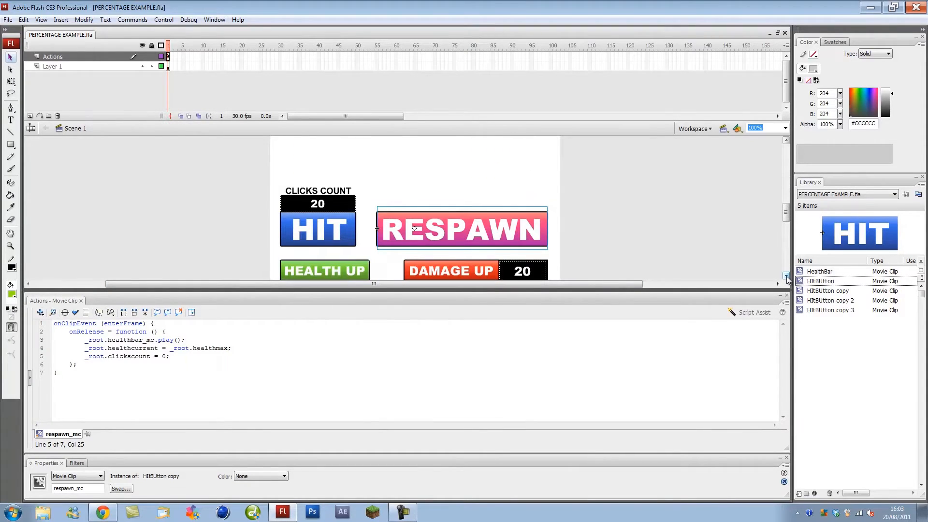
drag(103, 335, 159, 341)
click(136, 357)
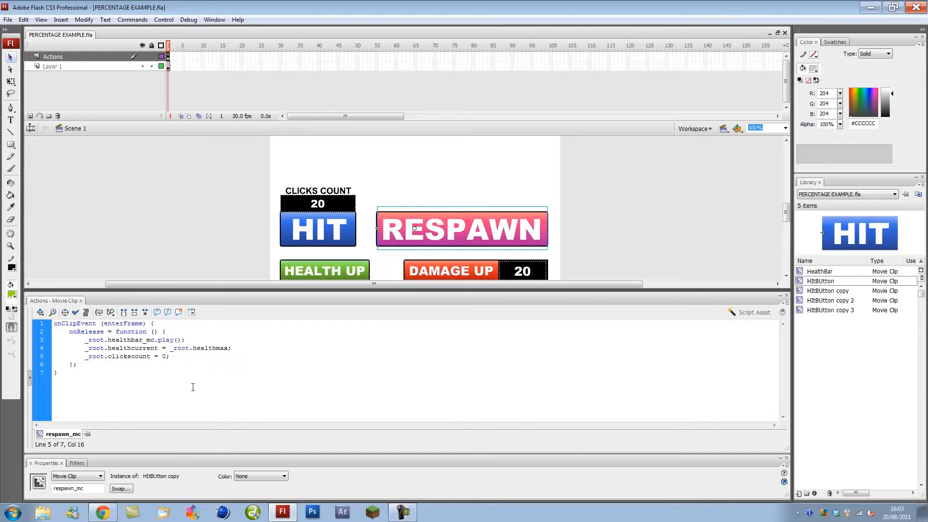
- Review the HIT, HEALTH UP and DAMAGE UP scripts, then view the main frame code
click(334, 234)
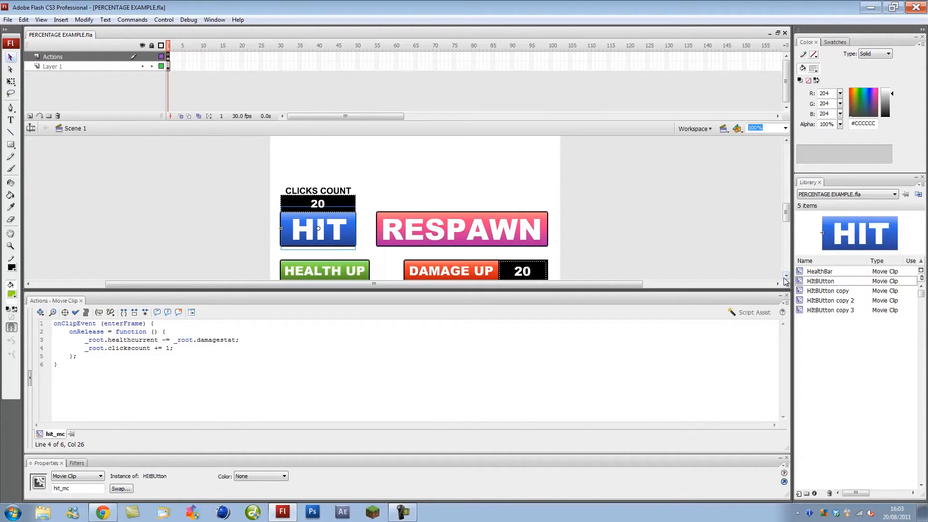
click(785, 275)
click(332, 247)
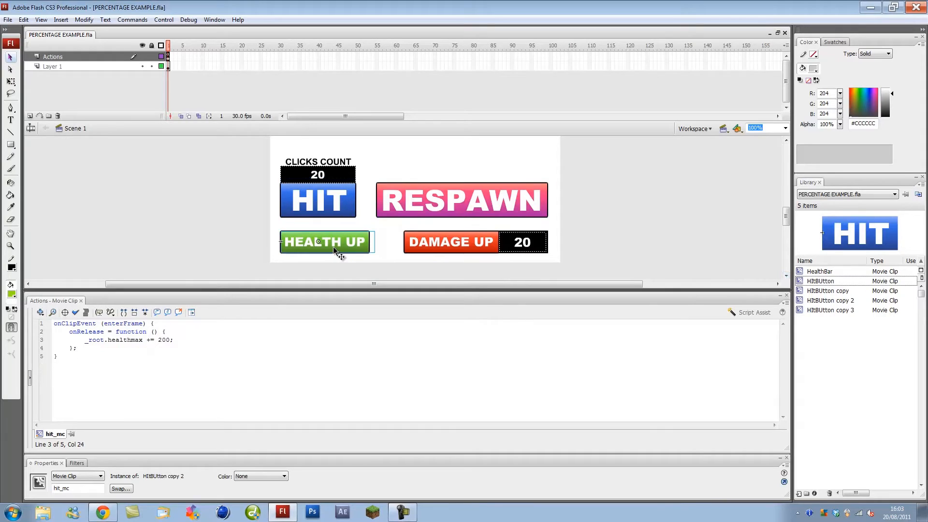
click(466, 244)
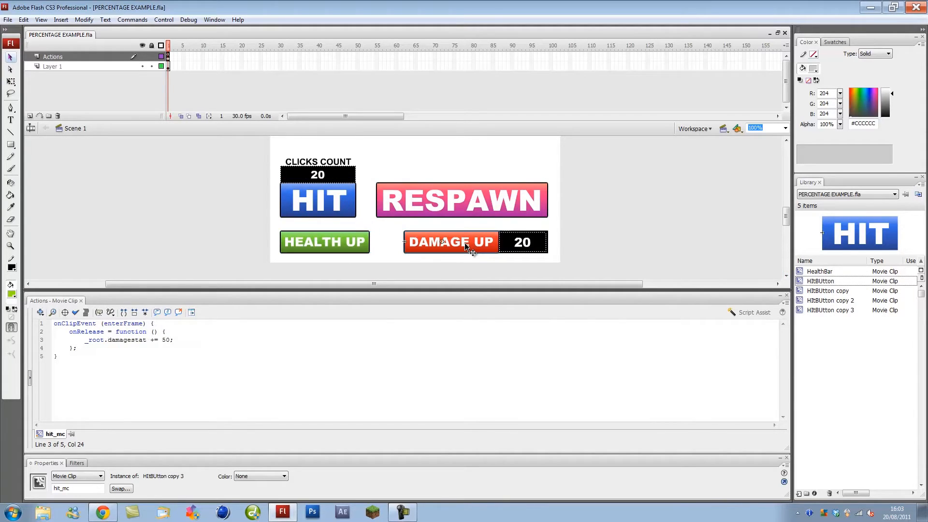
key(ctrl+a)
click(190, 222)
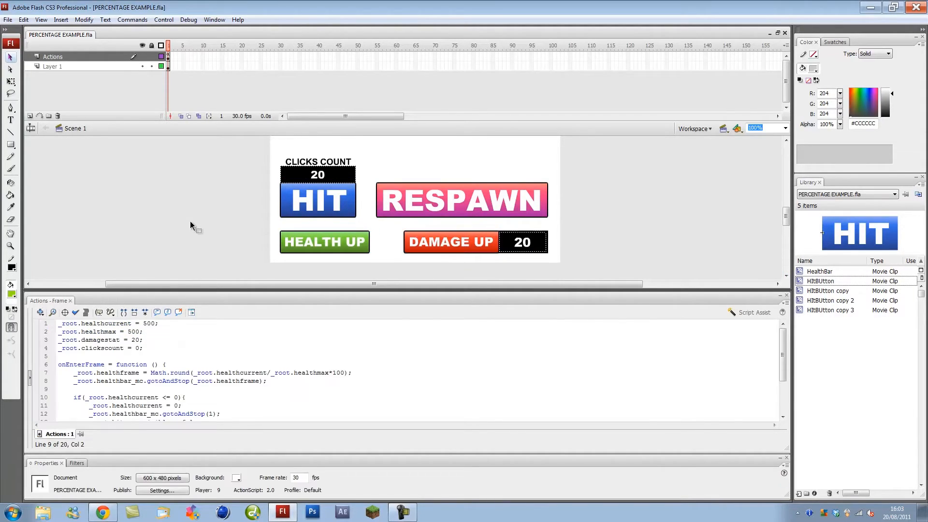
- Enlarge the Actions panel to review all 20 lines of the example's code
scroll(190, 224, up, 4)
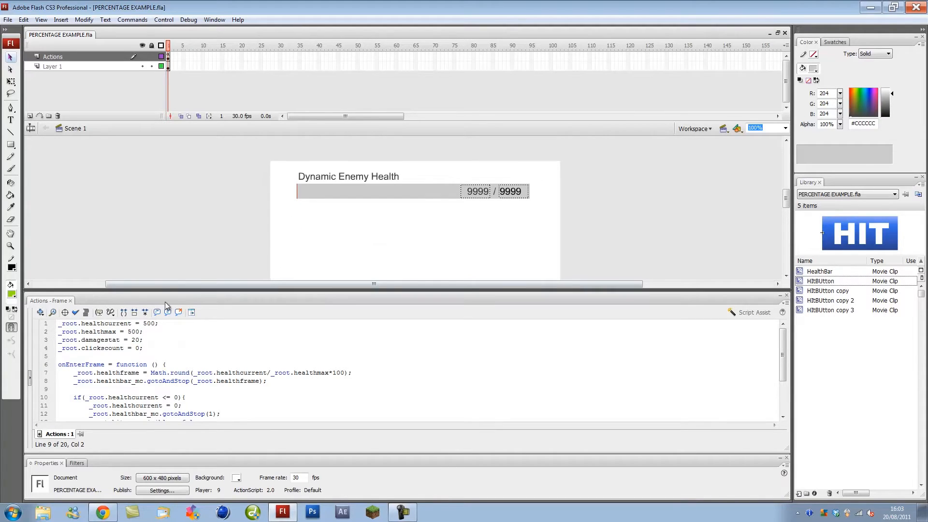
drag(200, 291, 199, 190)
click(306, 301)
drag(113, 377, 57, 219)
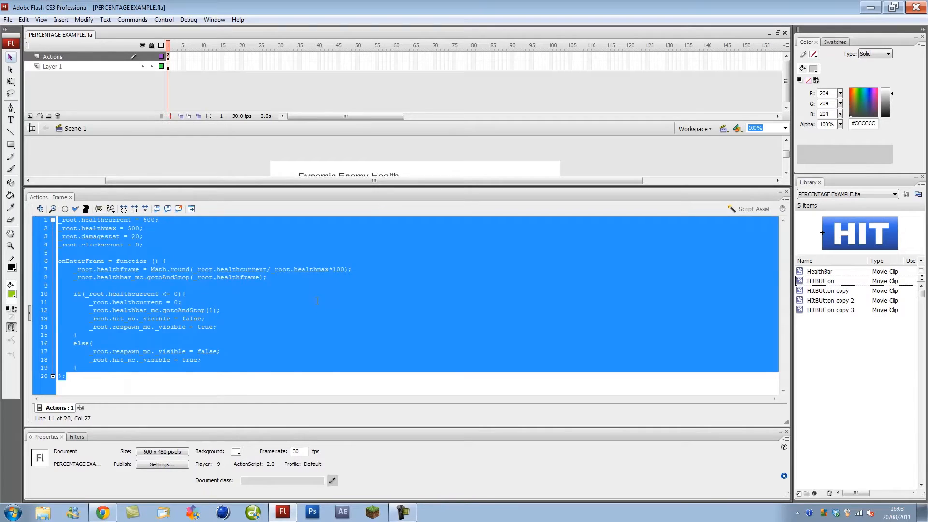
click(316, 301)
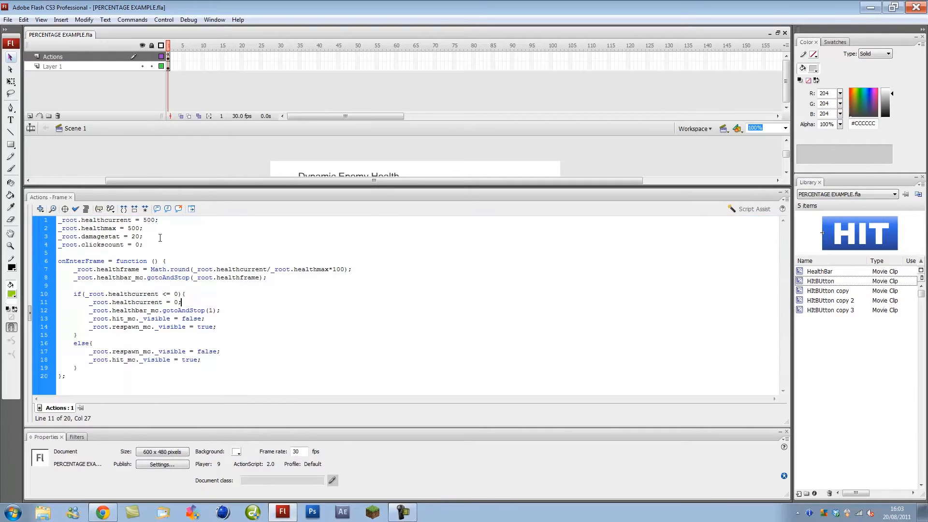
click(363, 199)
- Open the HealthBar symbol and preview its bar filling to frame 100, then return to the scene
click(298, 193)
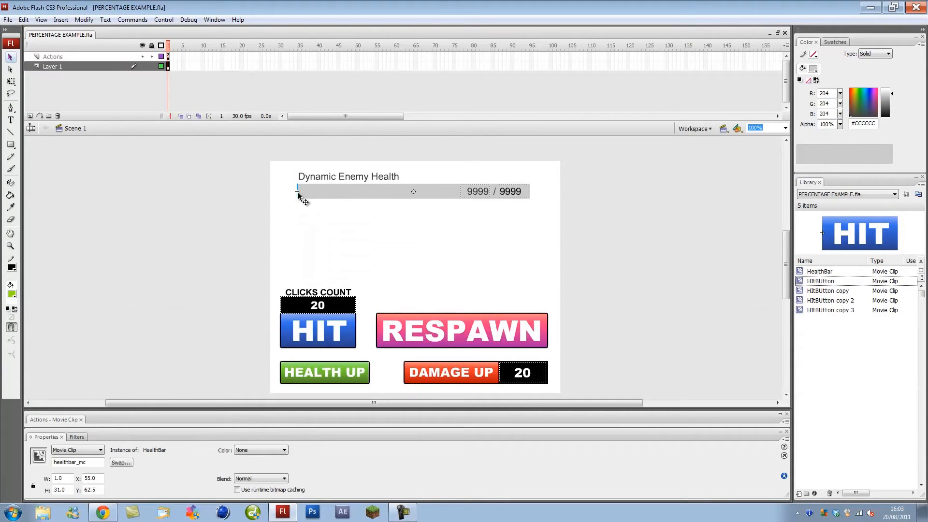
double_click(297, 193)
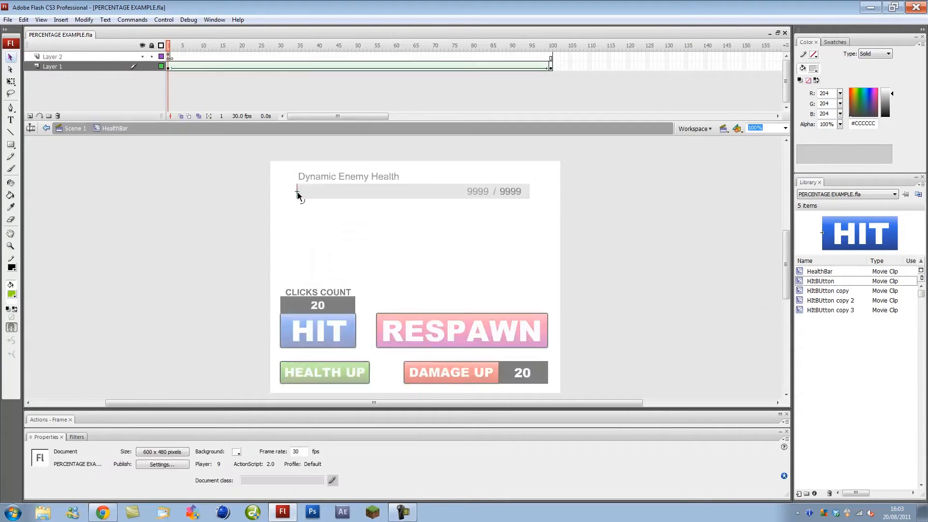
click(170, 67)
mouse_move(209, 75)
mouse_down()
mouse_move(553, 68)
mouse_move(176, 73)
mouse_move(557, 76)
mouse_move(159, 76)
mouse_up()
double_click(184, 192)
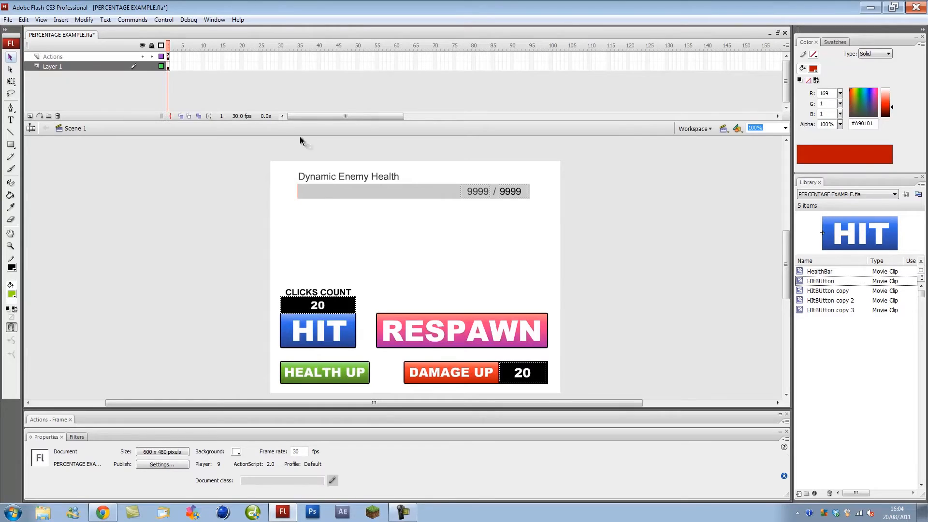
- Close PERCENTAGE EXAMPLE.fla without saving and create a new Flash File (ActionScript 2.0)
click(786, 33)
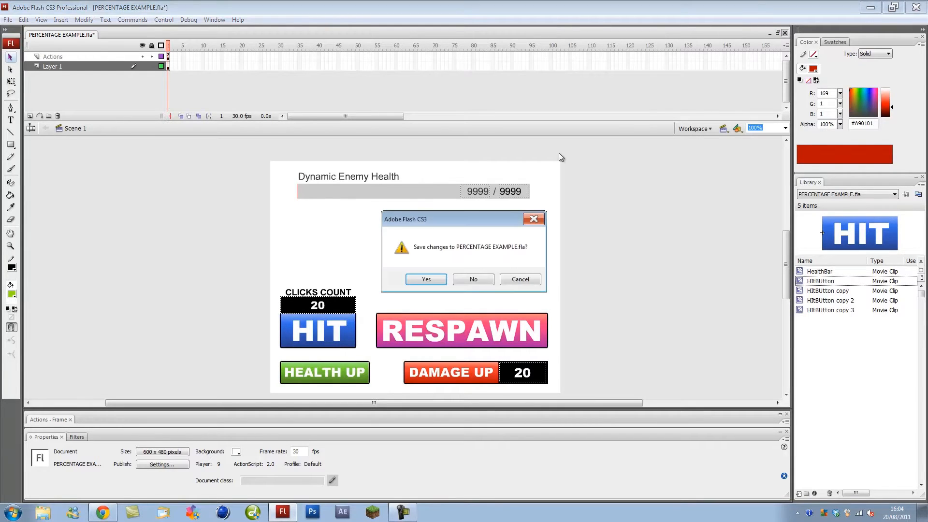
click(475, 279)
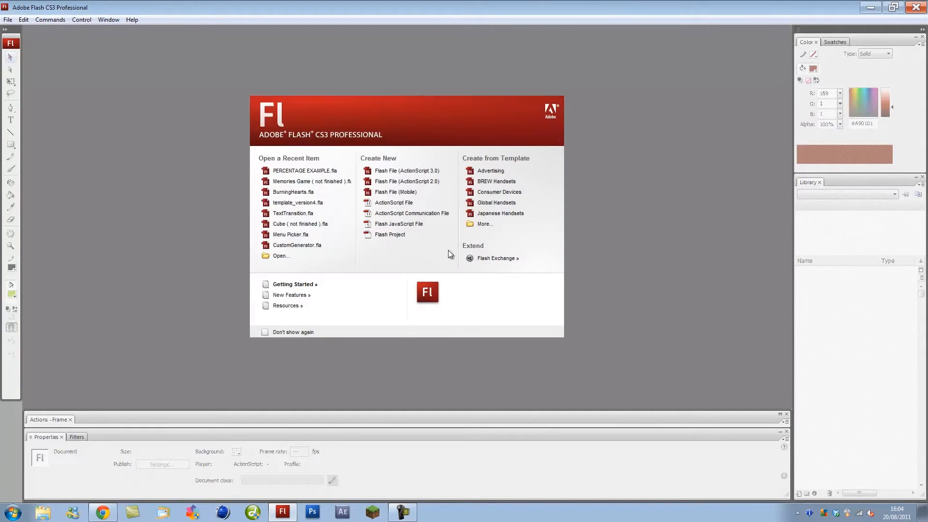
click(418, 182)
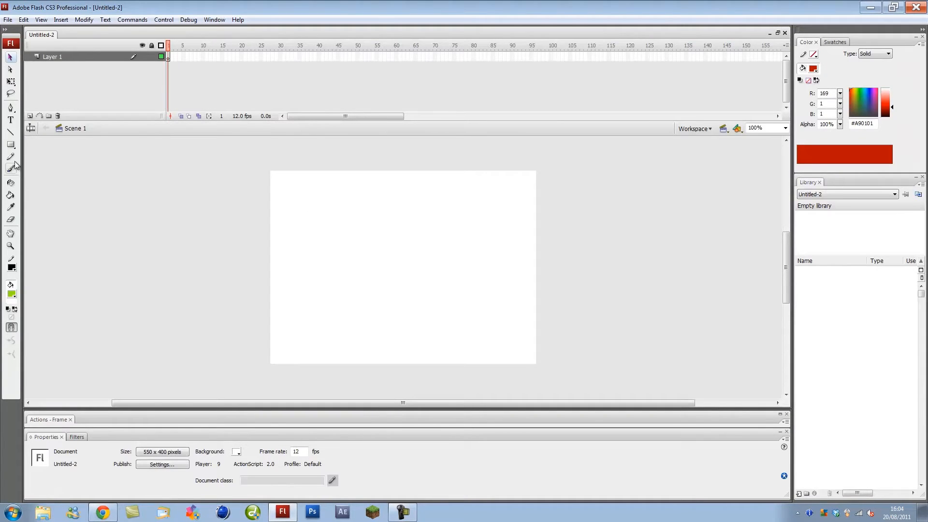
- Draw a wide #66FF00 rectangle near the top of the stage
click(12, 294)
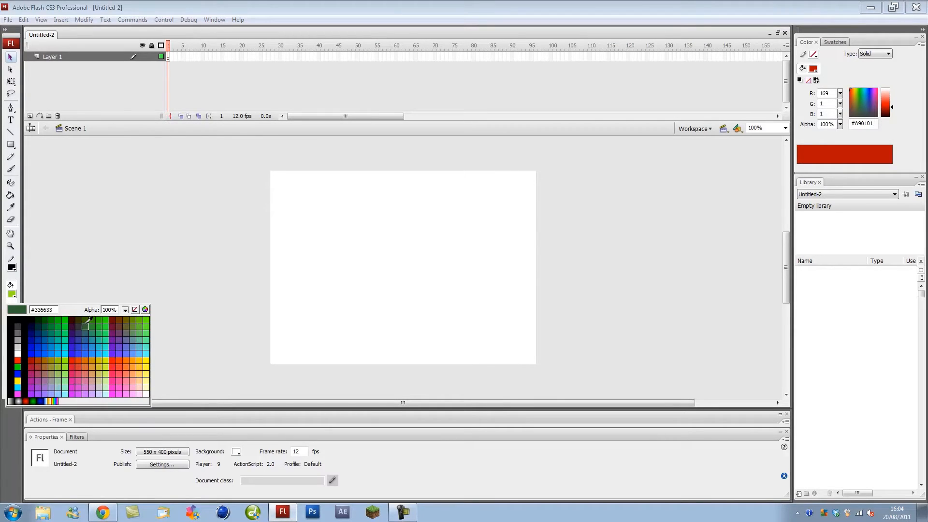
click(150, 318)
click(10, 144)
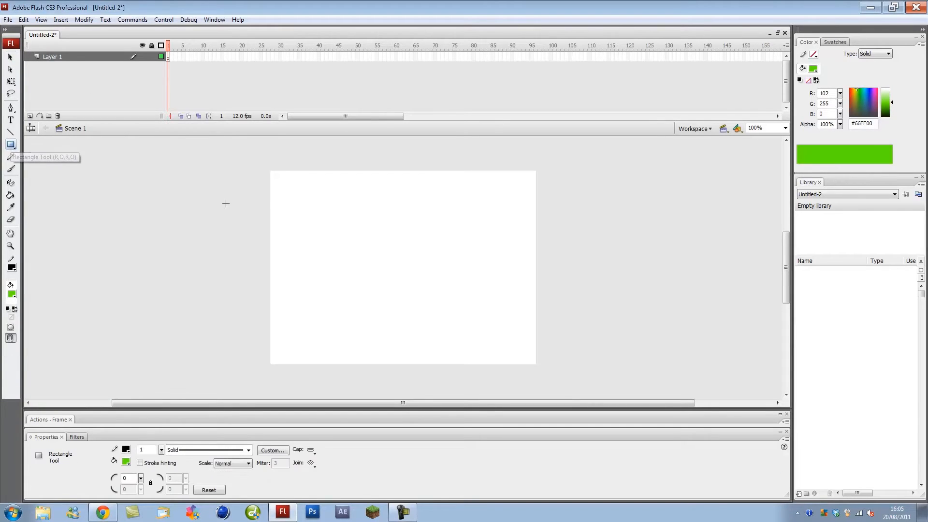
drag(283, 187, 522, 206)
- Delete the bar's outline, leaving only the green fill selected
key(q)
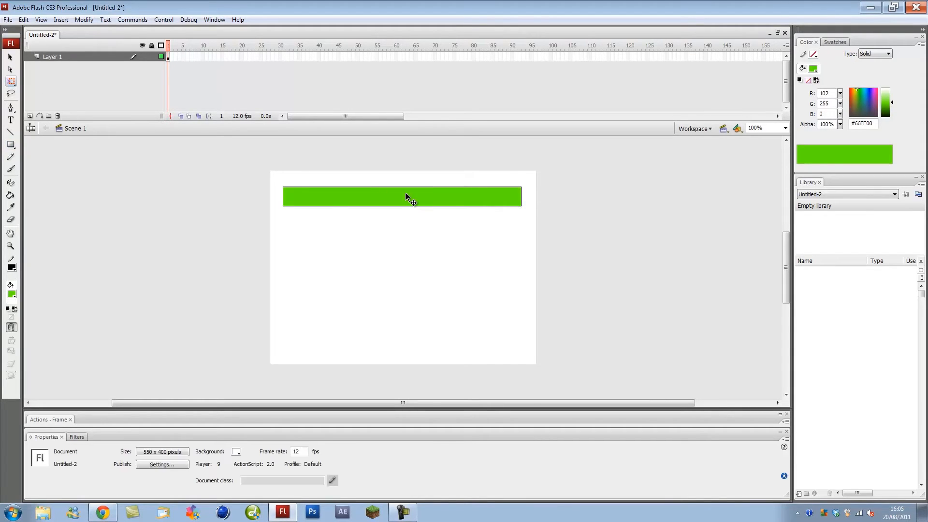
double_click(404, 188)
key(Delete)
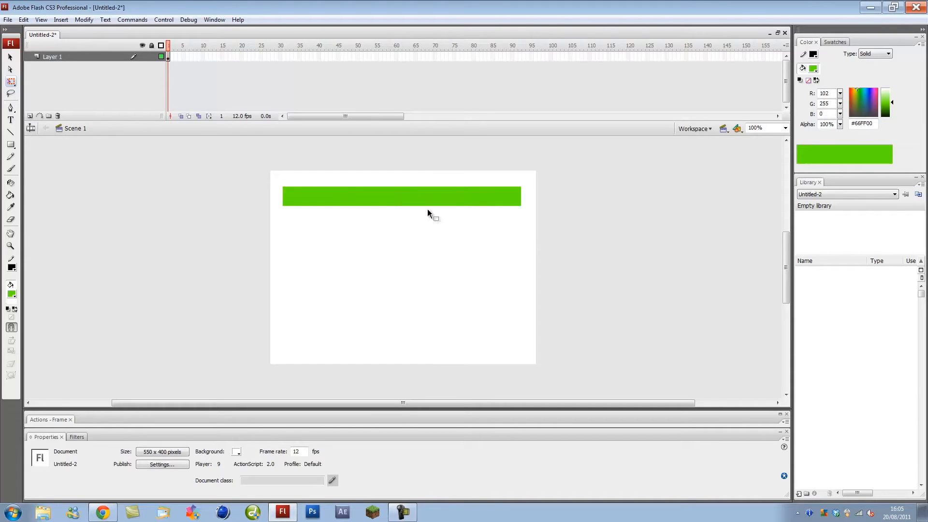
click(399, 203)
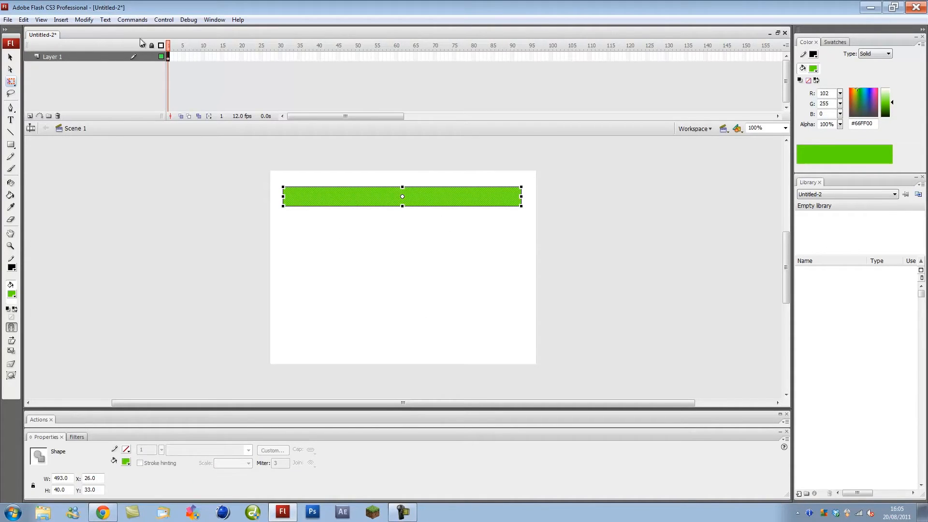
- Convert the green bar into a movie clip symbol named 'Healthbar'
click(84, 19)
click(78, 45)
text(Healthbar)
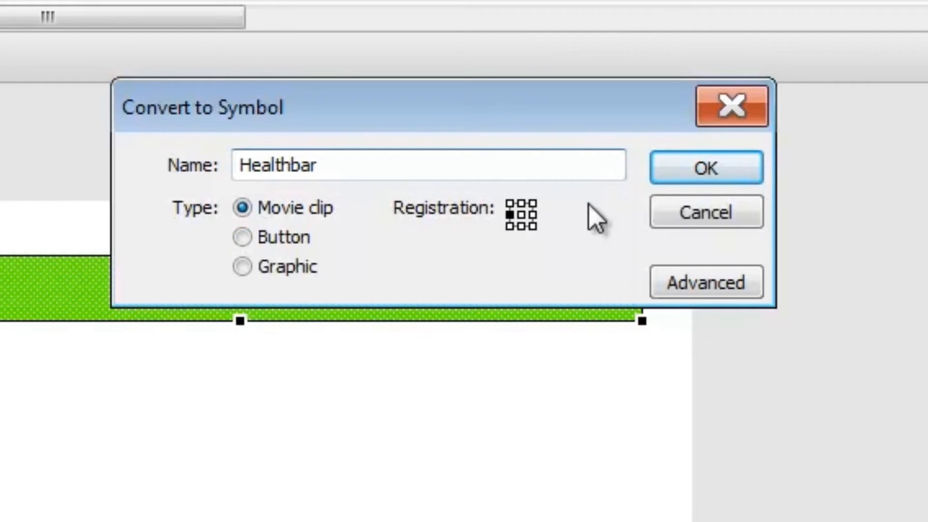
click(693, 174)
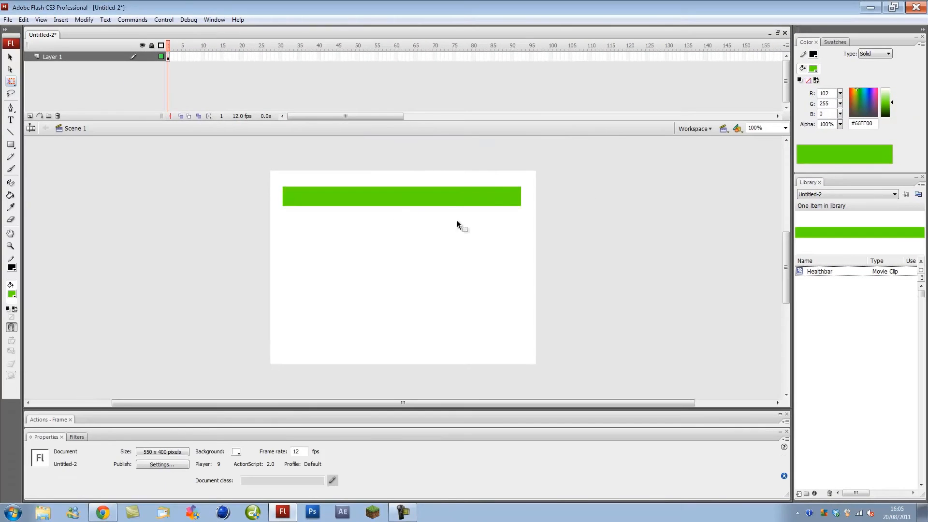
click(454, 207)
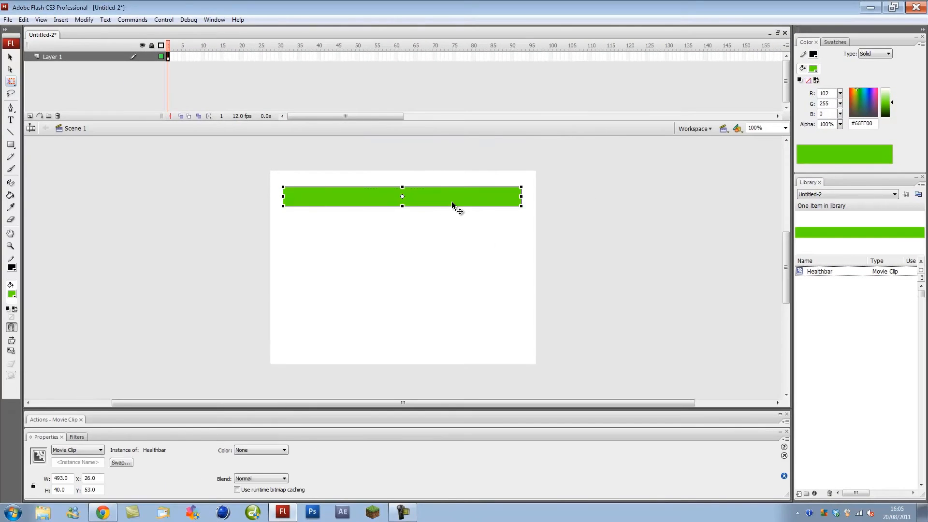
- Inside Healthbar, extend Layer 1 to frame 100 with a shape tween ending in a keyframe
double_click(454, 207)
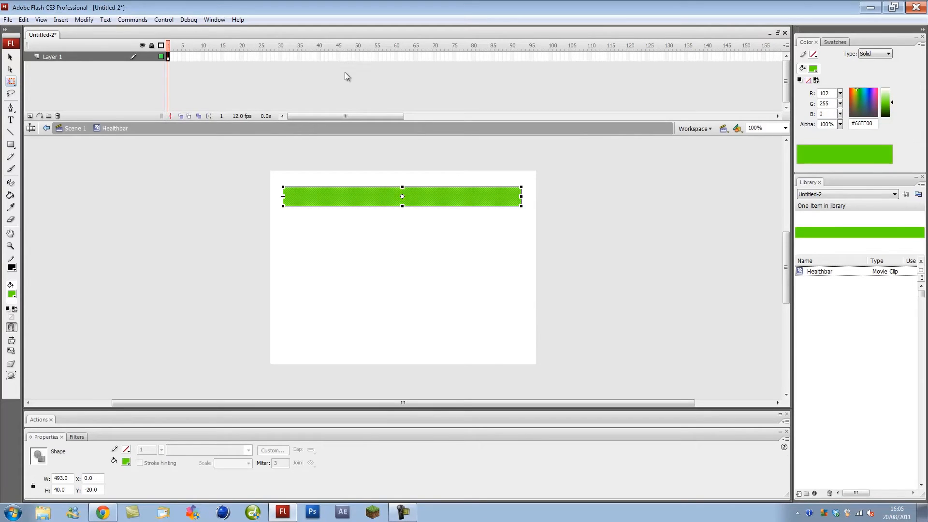
click(552, 57)
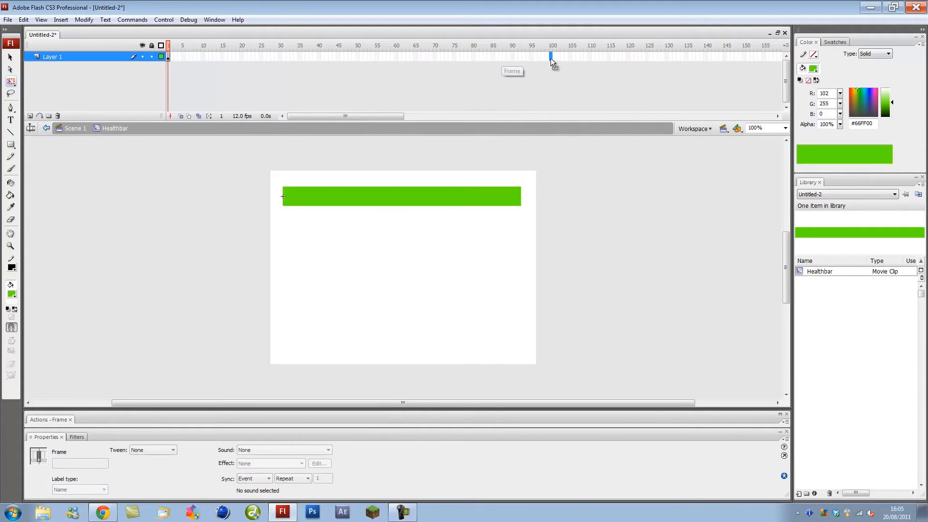
right_click(551, 57)
click(583, 91)
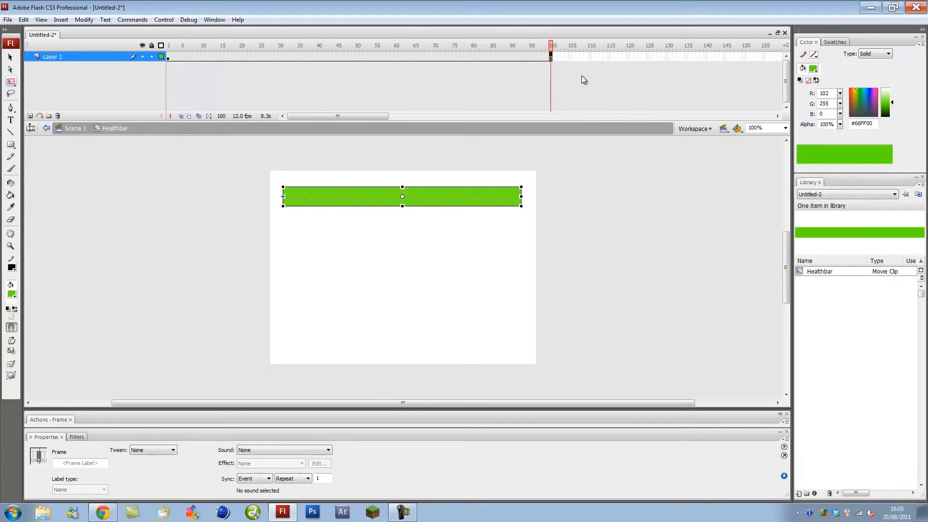
right_click(552, 57)
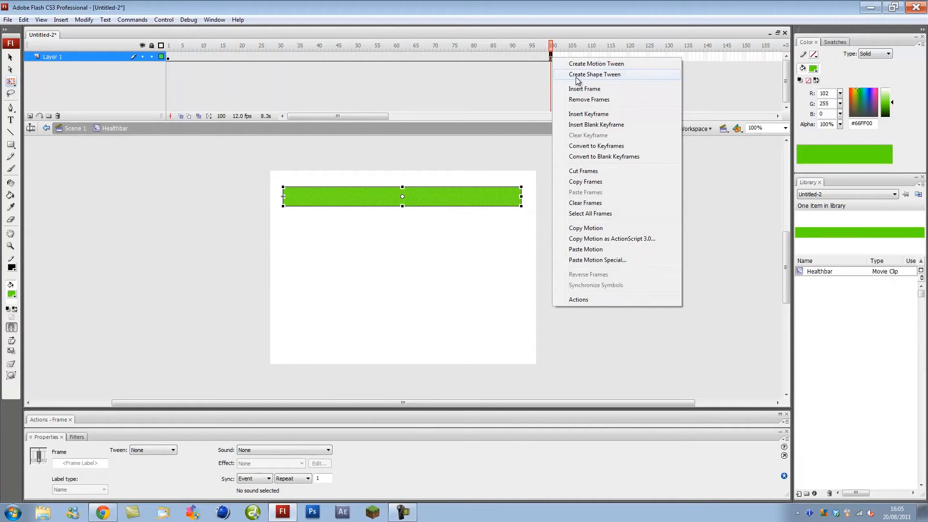
click(577, 76)
right_click(553, 57)
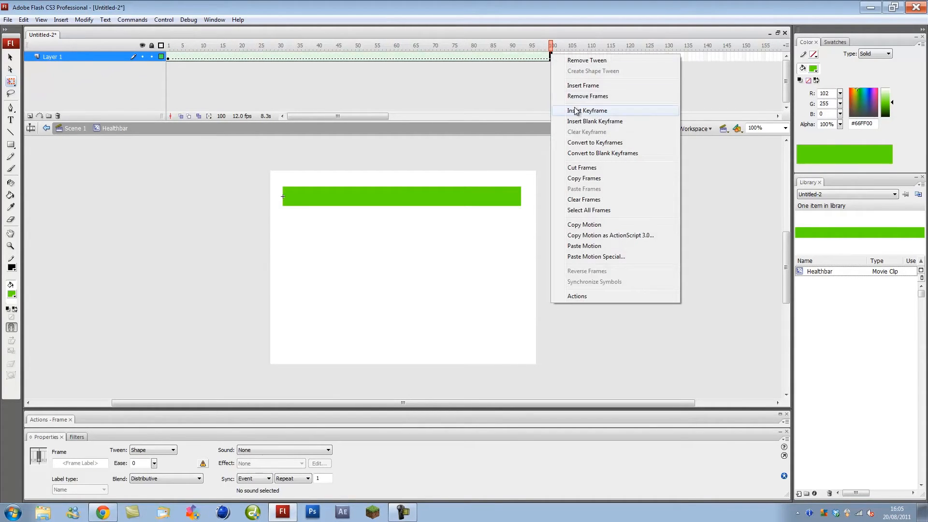
click(574, 110)
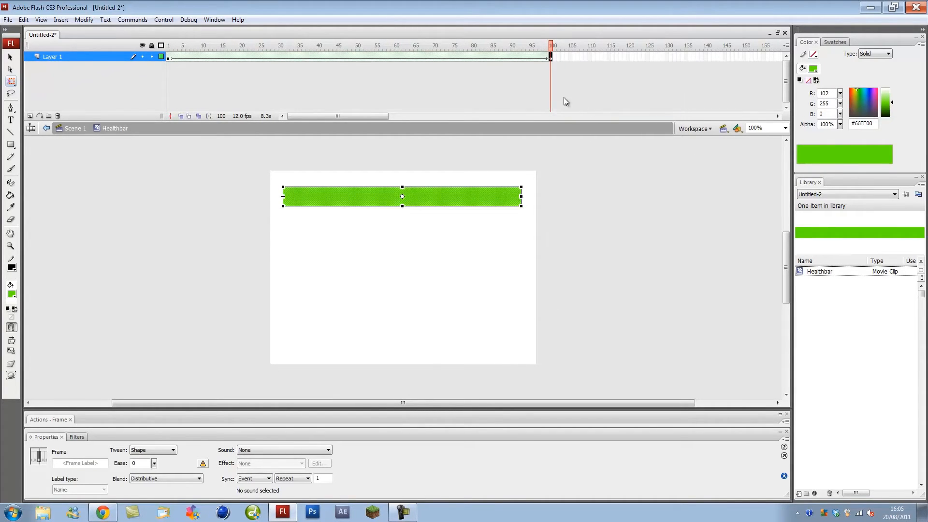
- Make the bar on frame 1 red #CC0000
click(168, 58)
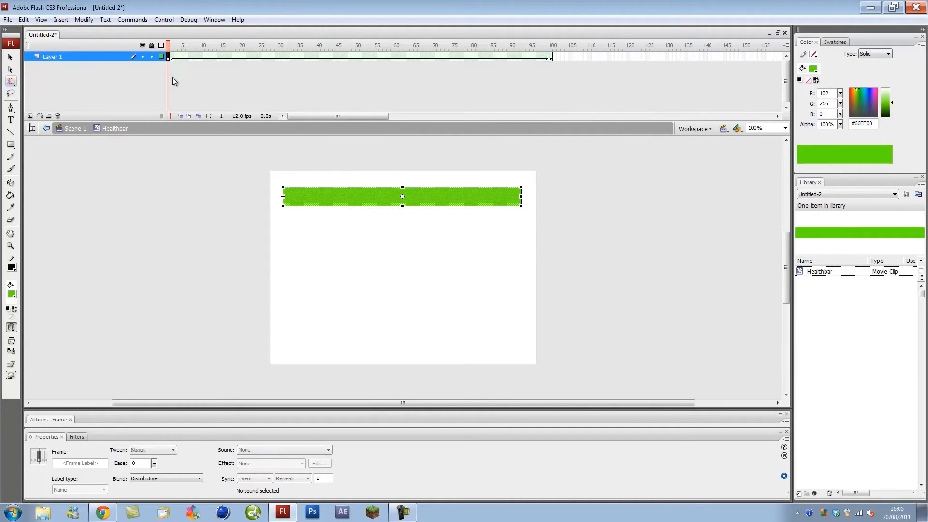
click(13, 295)
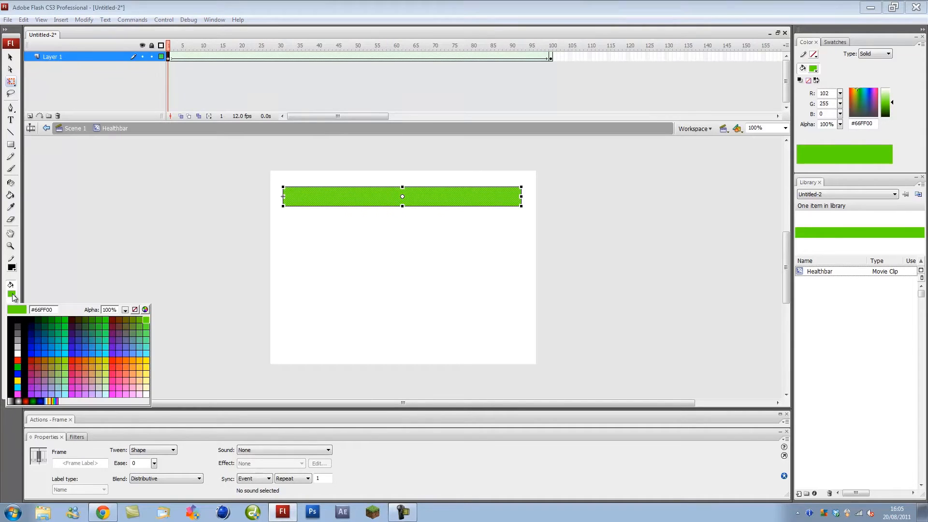
click(75, 365)
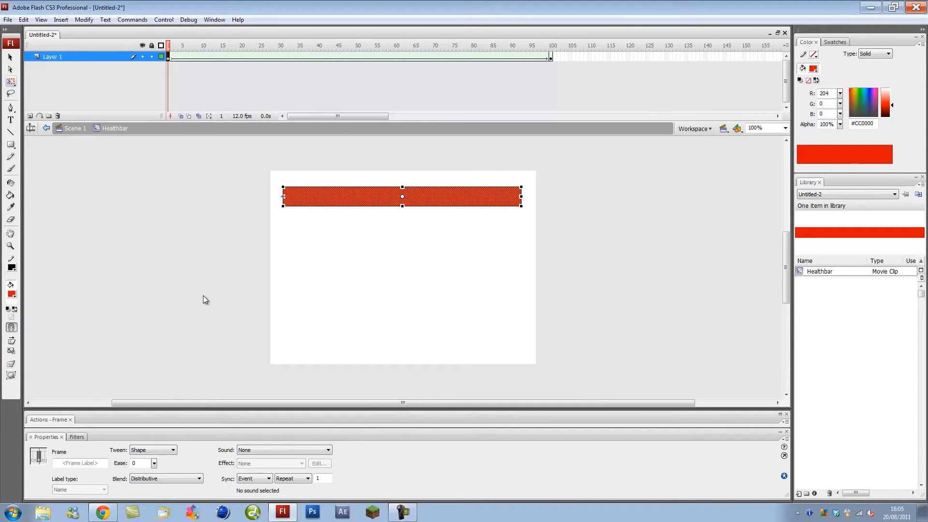
click(340, 217)
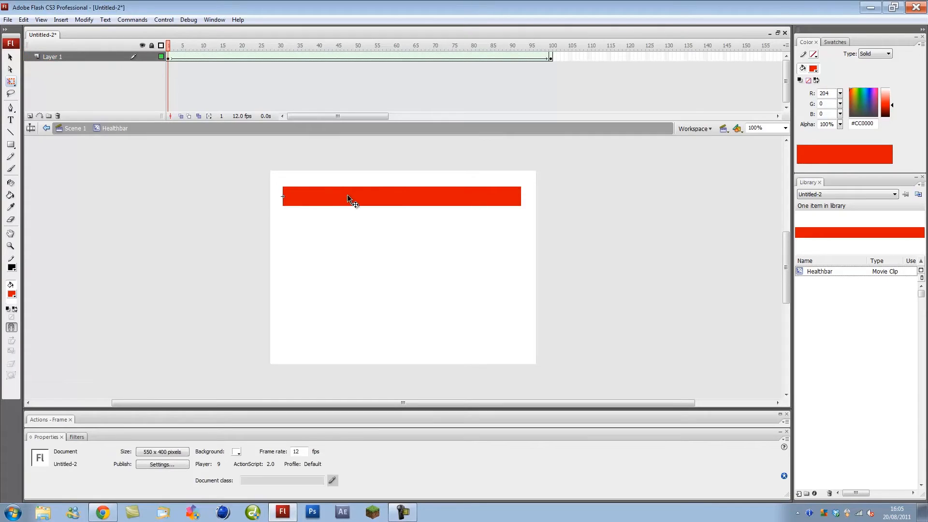
- Shrink the red frame-1 bar to a 1 px wide sliver
click(347, 195)
click(172, 230)
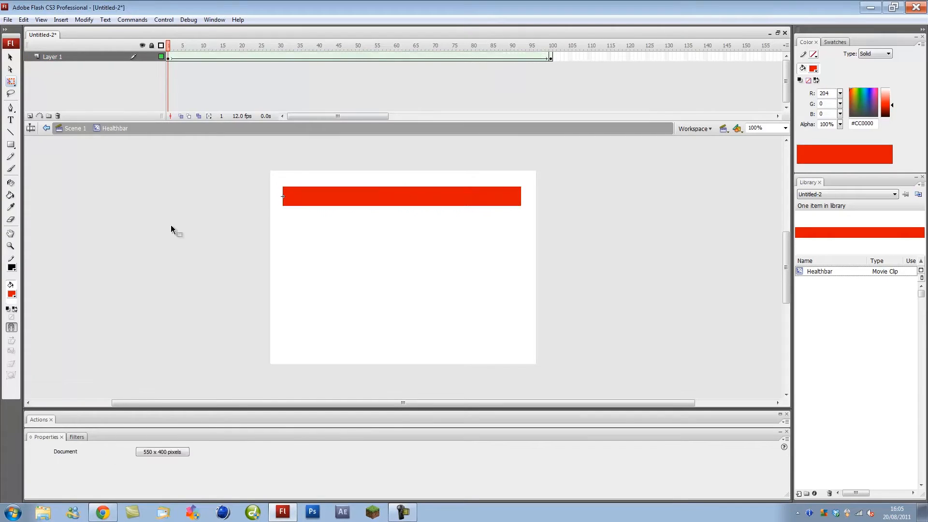
click(403, 203)
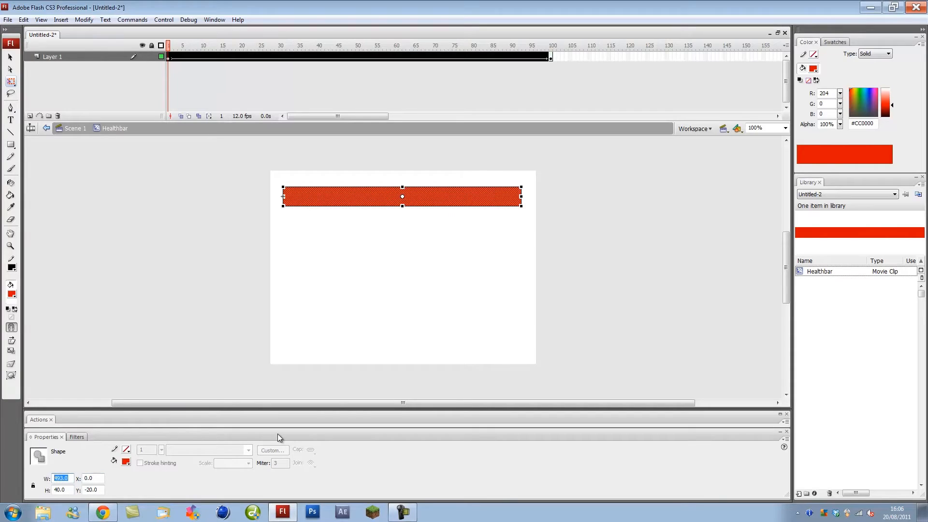
key(Return)
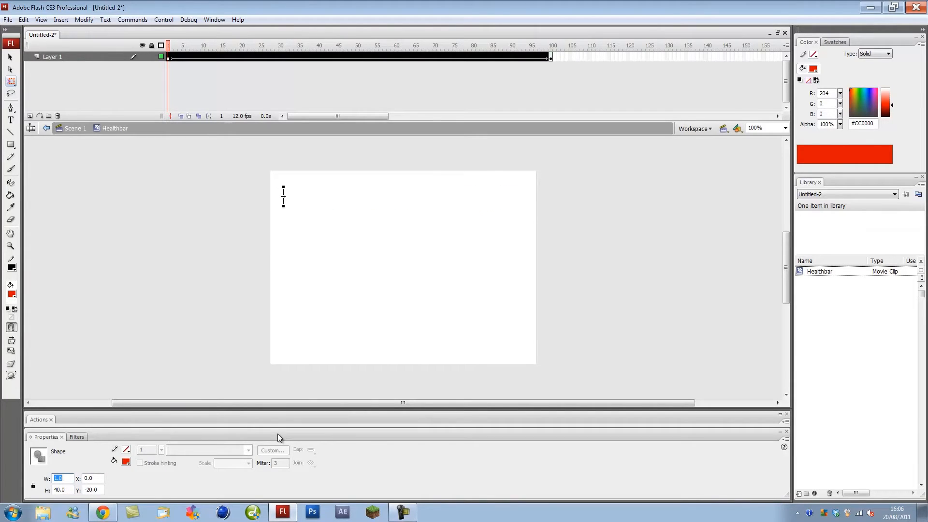
click(314, 307)
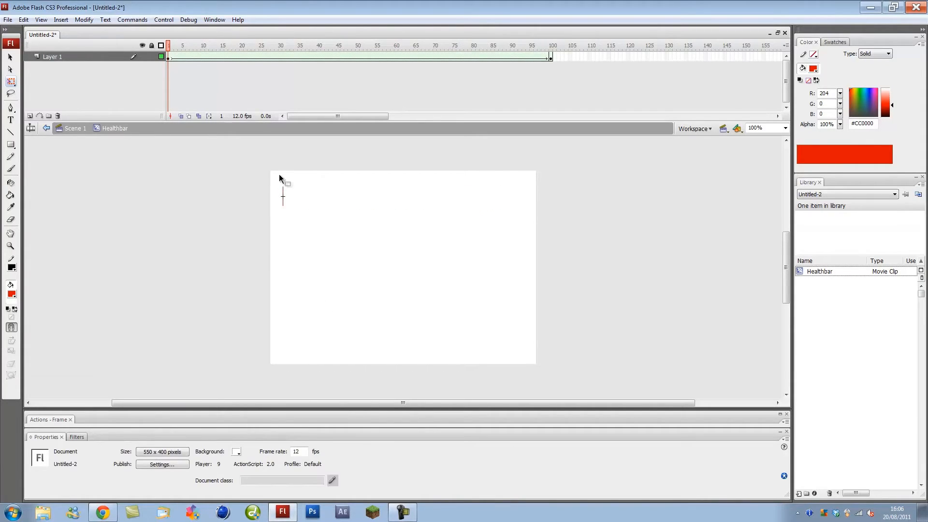
- Scrub the tween to watch the sliver grow into the full green bar, then return to Scene 1
drag(280, 175, 327, 239)
click(328, 239)
drag(177, 57, 527, 59)
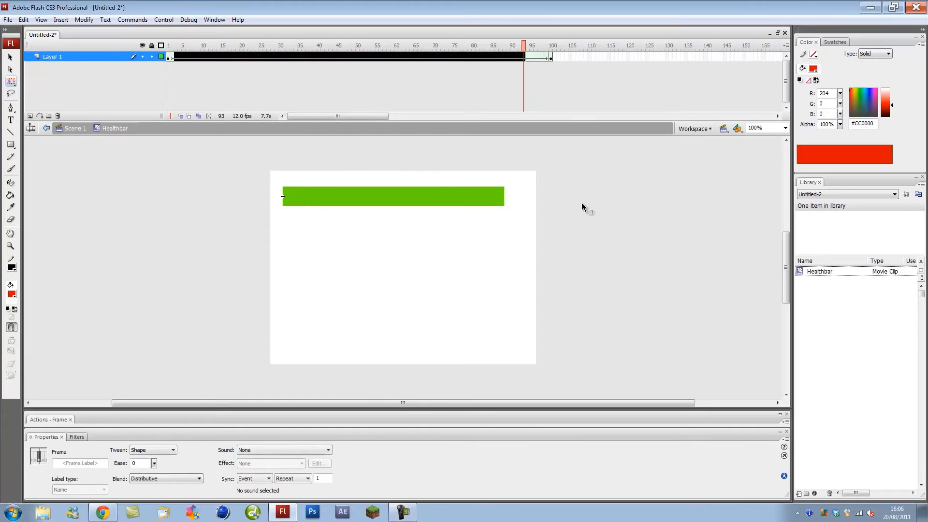
double_click(582, 206)
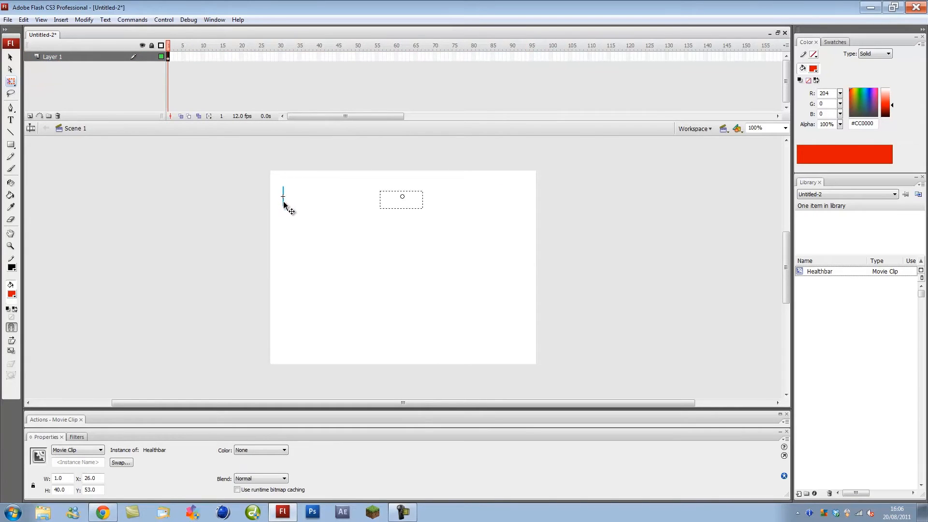
- Inside Healthbar, add Layer 2 with a keyframe on frame 1
double_click(283, 202)
click(30, 116)
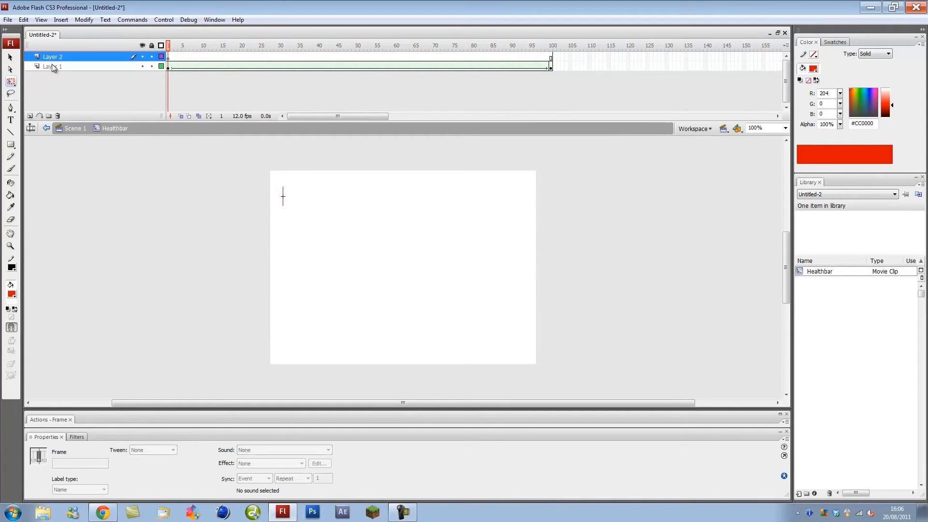
click(169, 57)
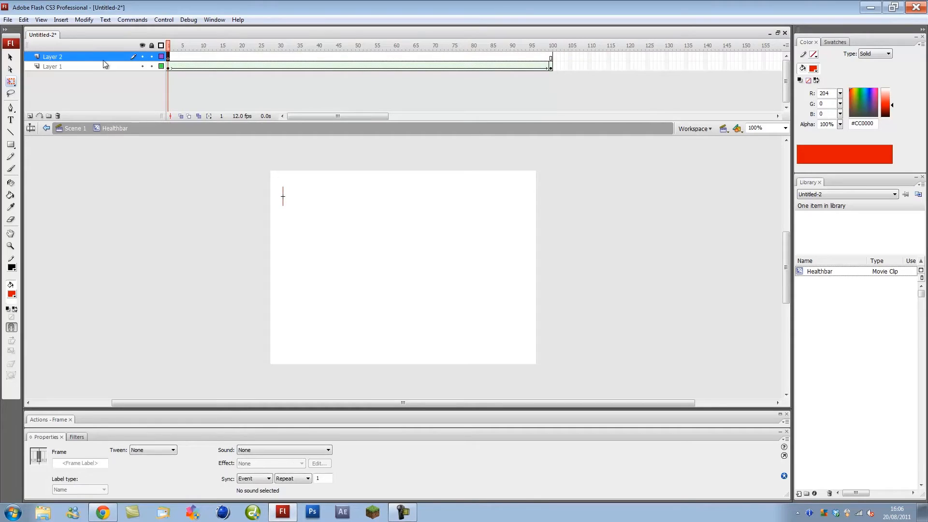
right_click(169, 59)
click(214, 112)
- Give Layer 2's frame 1 a stop(); action
click(168, 58)
click(135, 419)
text(stop();)
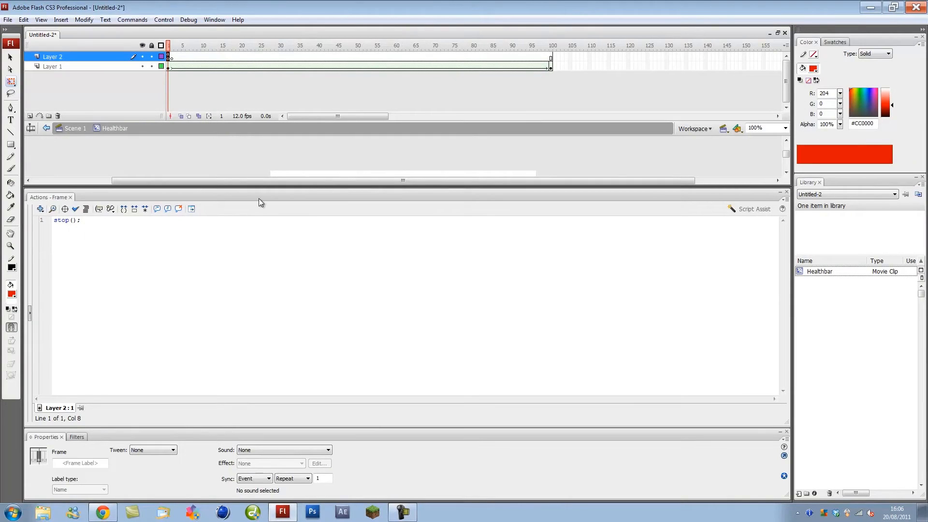
click(260, 198)
click(218, 220)
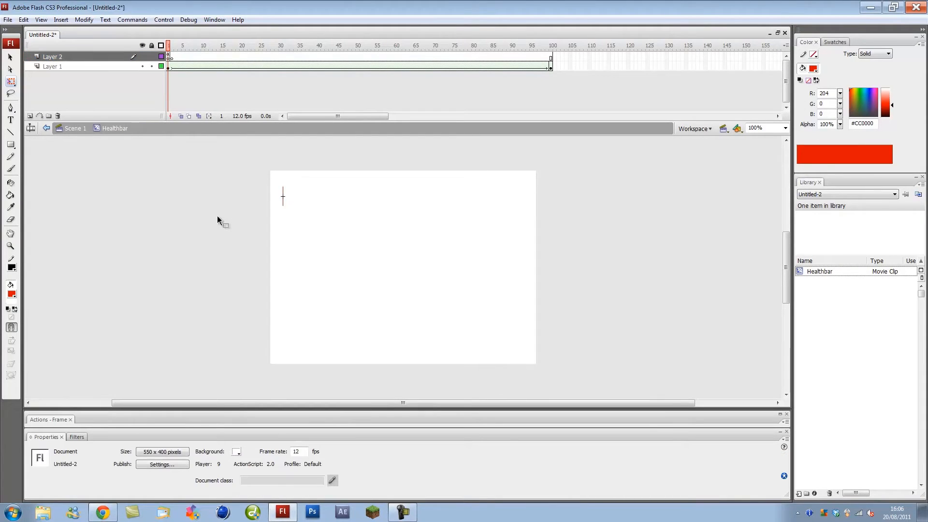
- Reopen Healthbar and copy the full green bar from frame 100
double_click(220, 208)
click(260, 239)
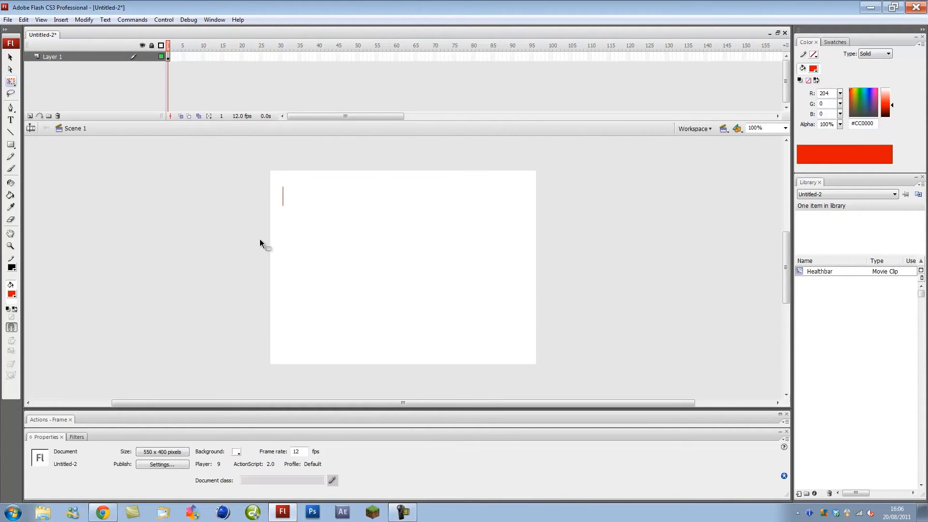
click(283, 201)
double_click(284, 203)
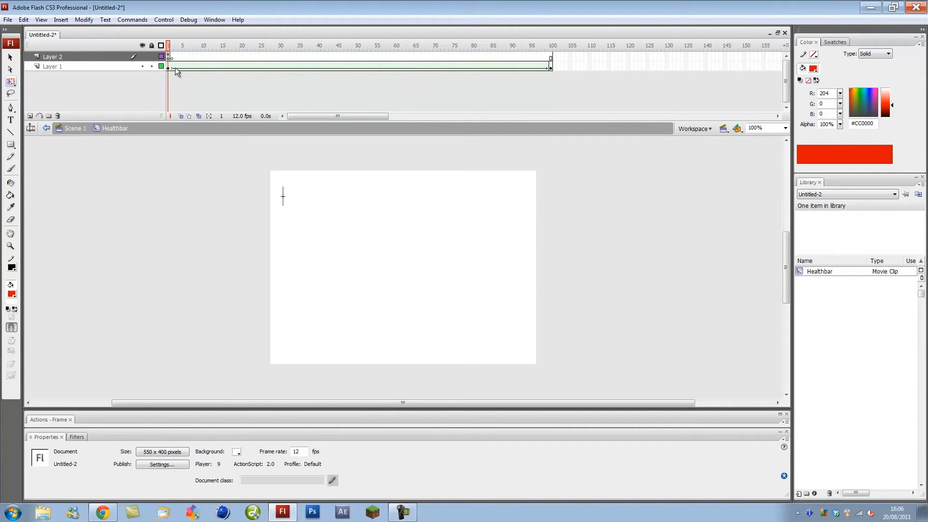
click(552, 67)
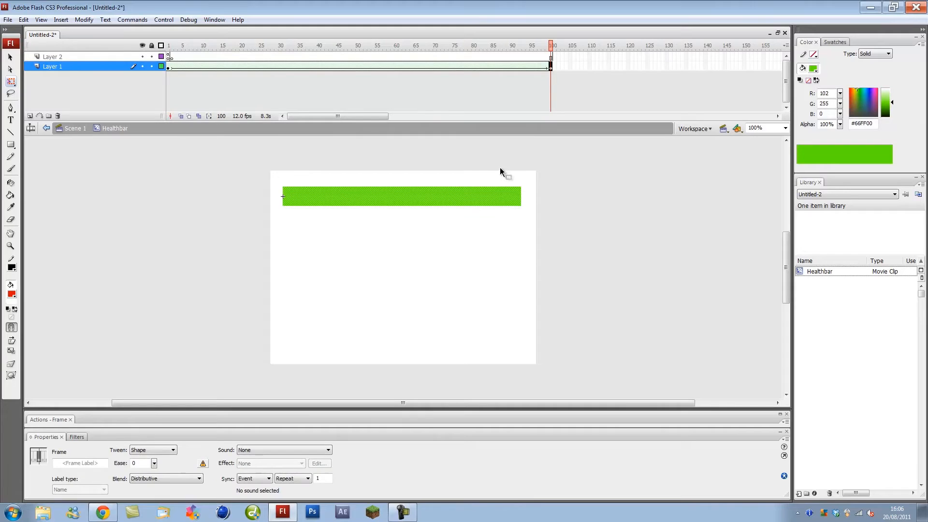
right_click(501, 197)
click(535, 215)
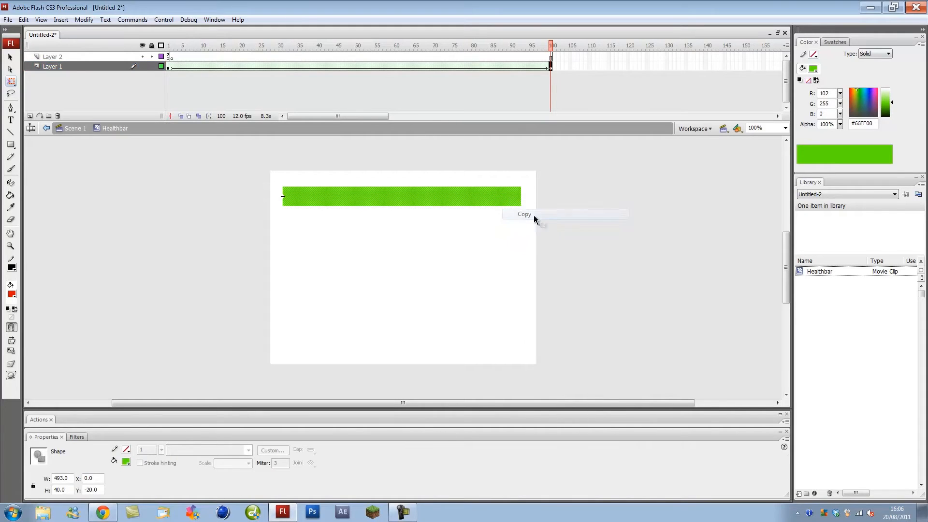
- Paste the bar in place on a new Layer 3 below Layer 1 and make it grey #666666
click(30, 116)
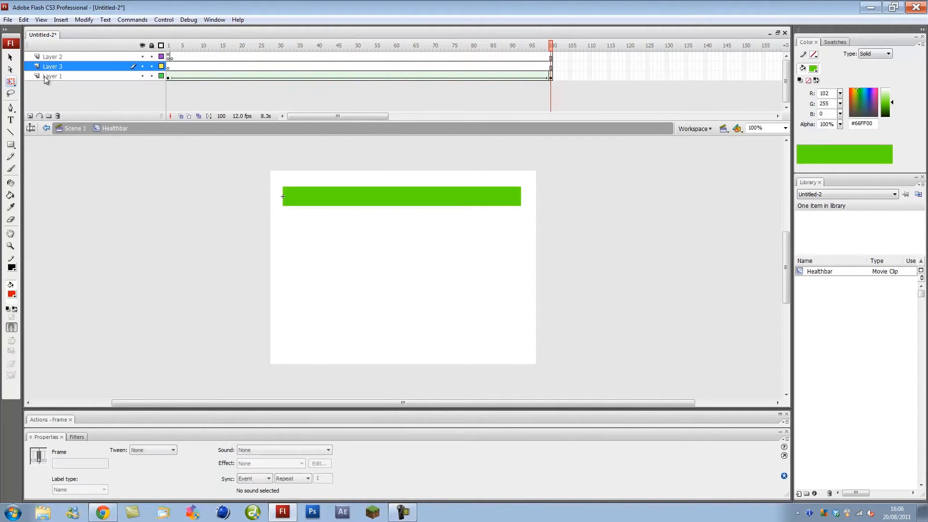
drag(46, 67, 50, 80)
click(150, 196)
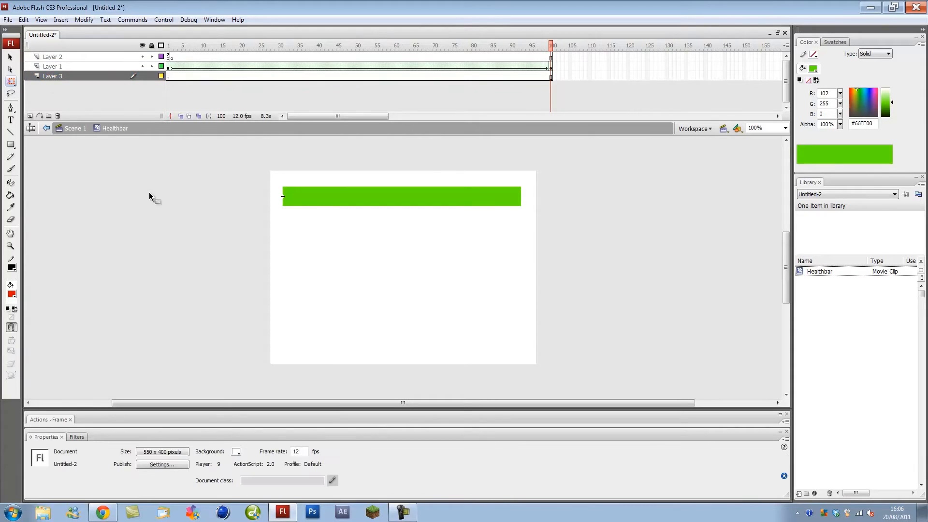
right_click(150, 196)
click(181, 232)
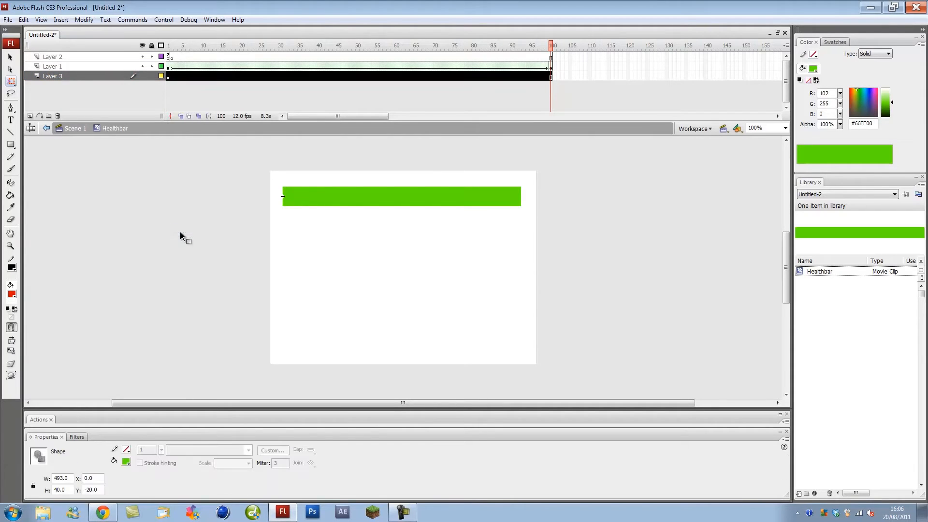
click(13, 294)
click(17, 332)
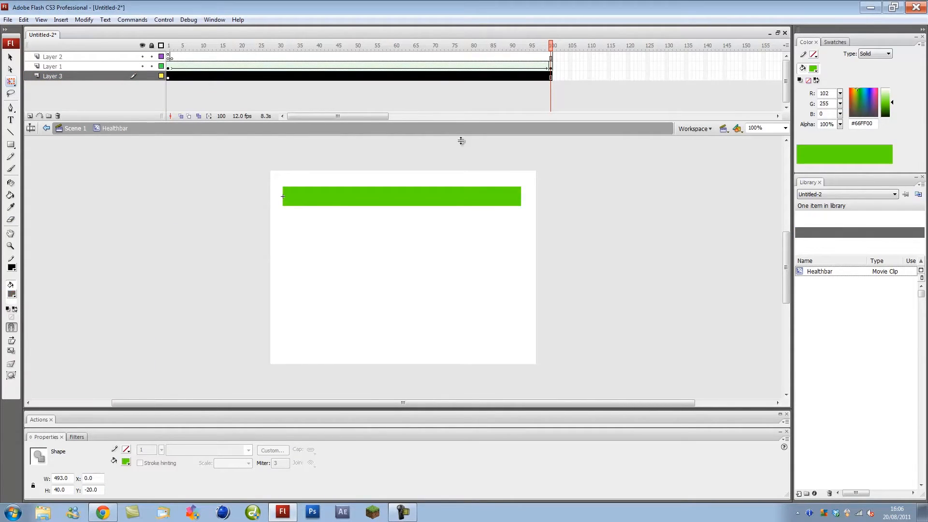
- Scrub the tween to check the grey background, then return to Scene 1
click(442, 58)
drag(187, 58, 285, 66)
double_click(185, 195)
click(180, 238)
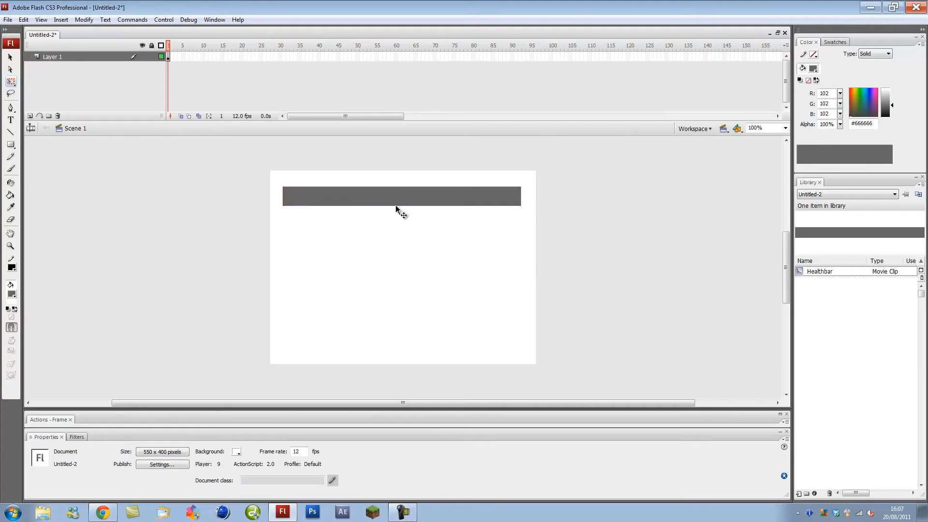
click(11, 120)
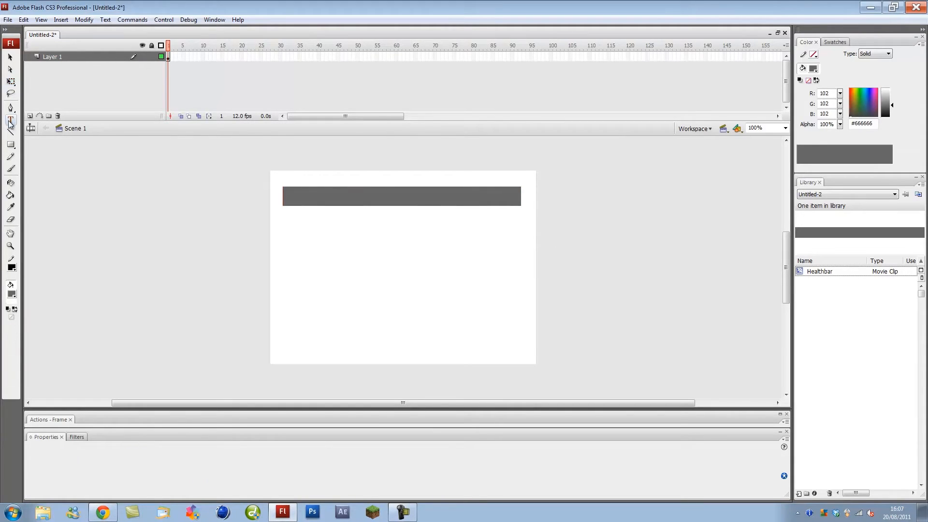
click(11, 294)
- Create a right-aligned, 60-wide '9999' text box and move it onto the grey bar
click(19, 351)
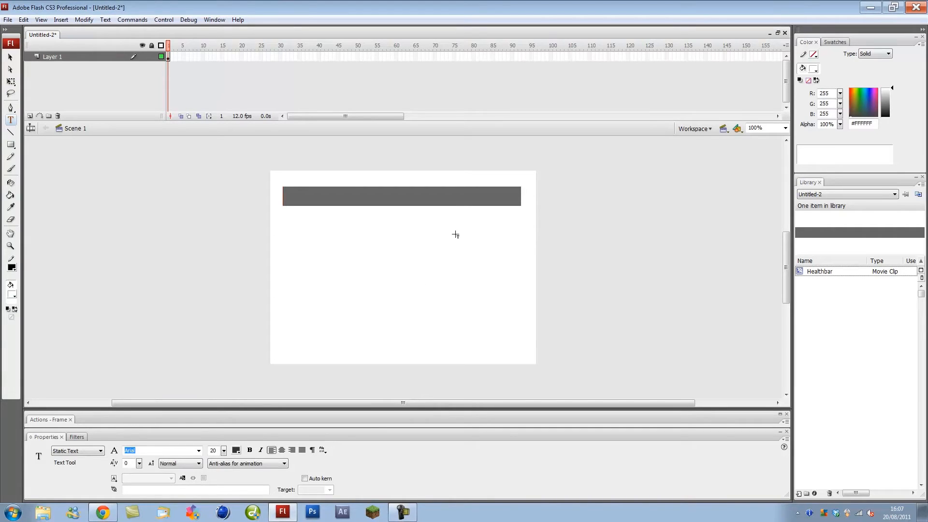
click(13, 296)
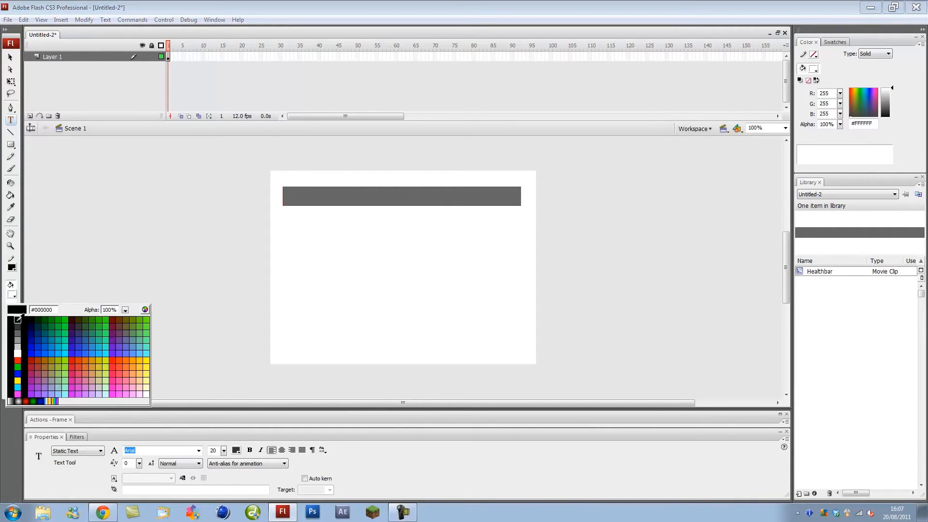
click(10, 318)
drag(364, 221, 425, 233)
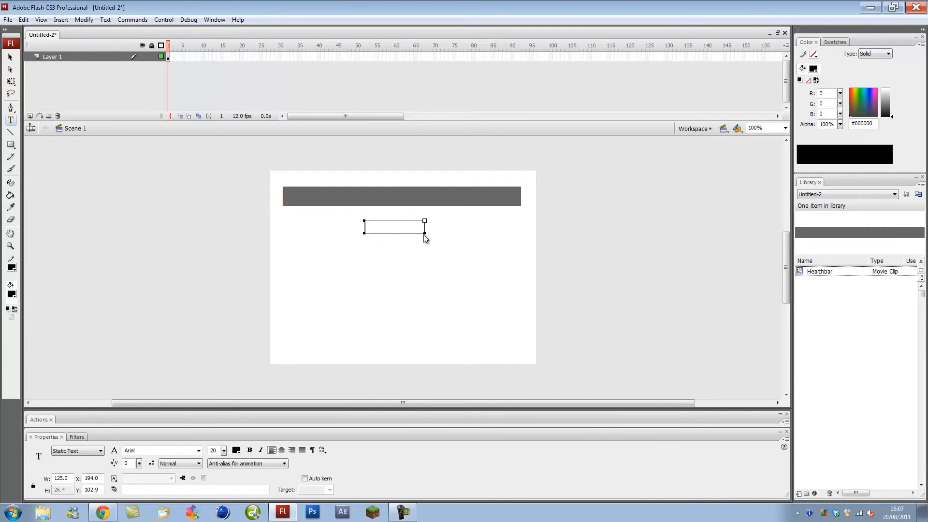
text(9999)
drag(423, 220, 396, 221)
click(10, 61)
click(292, 450)
drag(386, 226, 471, 196)
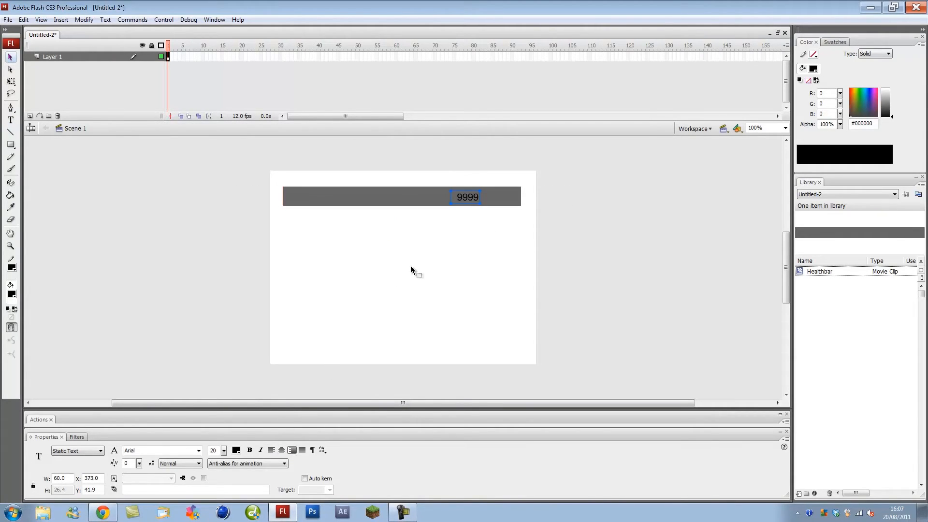
- Paste a left-aligned duplicate '9999' at the bar's right end and make both labels white
right_click(408, 212)
click(459, 250)
drag(471, 196, 509, 197)
click(271, 451)
click(236, 450)
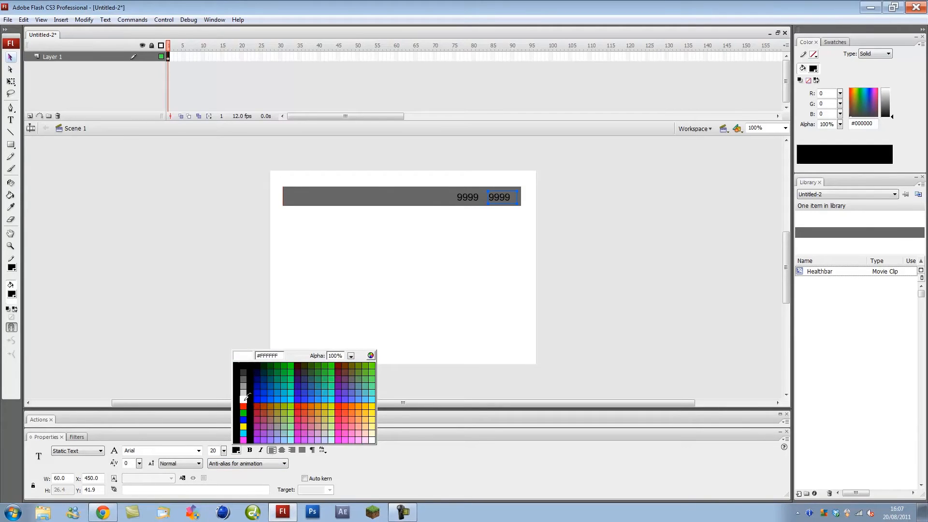
click(244, 400)
click(464, 199)
click(236, 451)
click(243, 400)
- Make both 9999 labels dynamic text with the variable 'health'
key(Right)
key(Right)
key(Right)
key(Right)
key(Right)
key(Right)
key(Right)
key(Right)
shift+click(500, 198)
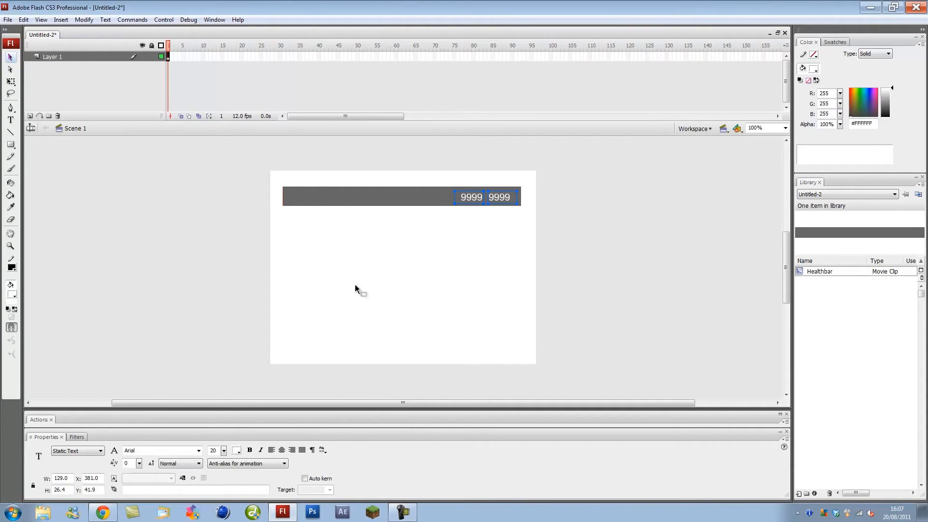
click(87, 456)
click(86, 464)
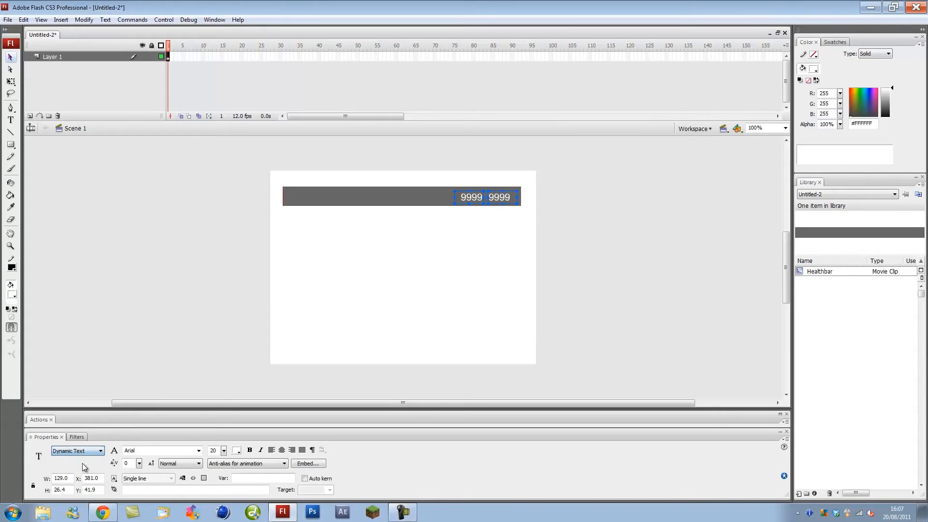
click(245, 478)
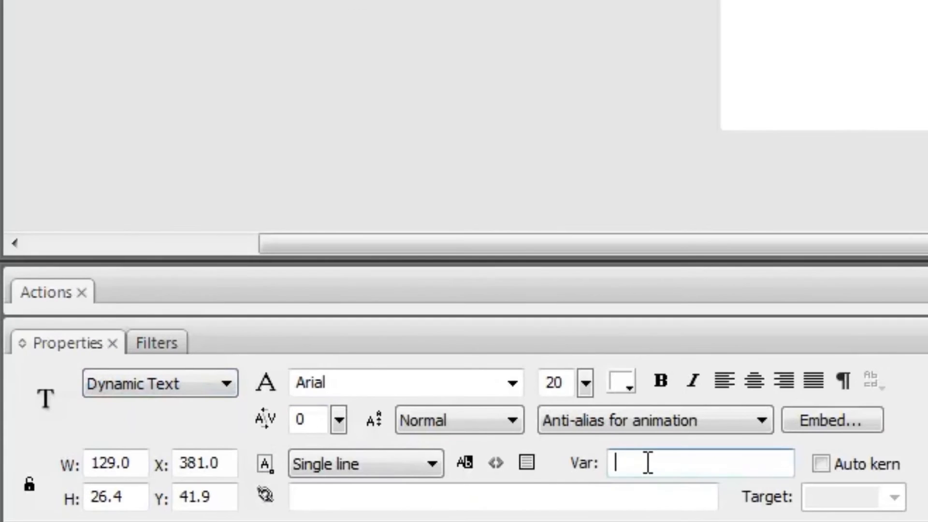
text(health)
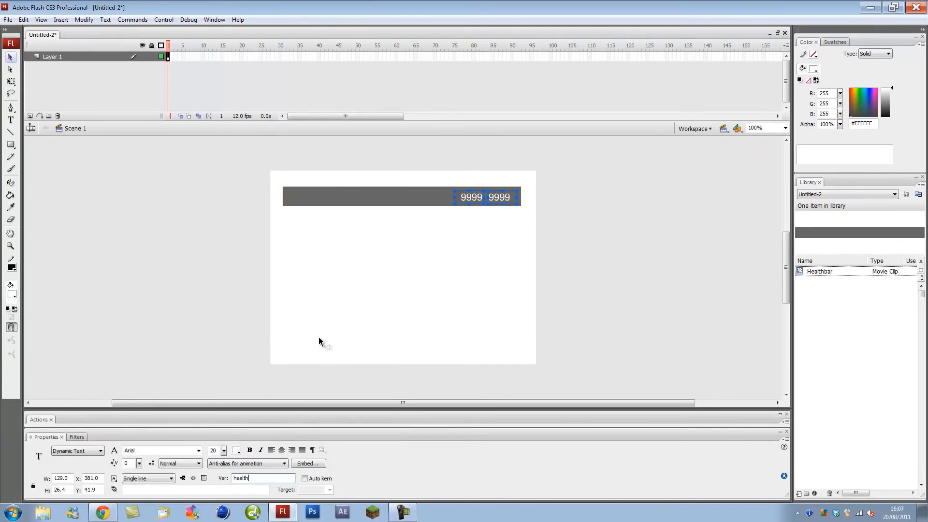
click(412, 277)
- Rename the left label's variable to 'healthcurrent'
click(472, 191)
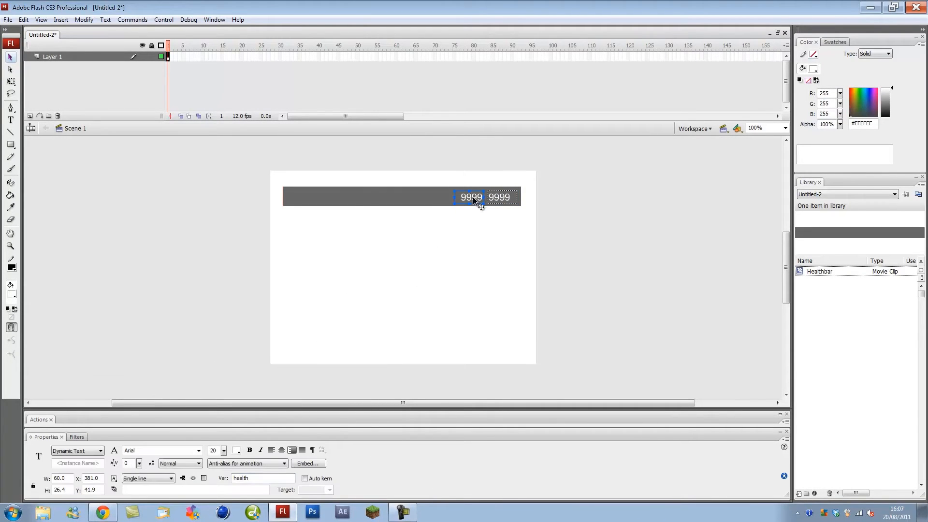
text(cure)
text(e)
key(BackSpace)
key(BackSpace)
text(rent)
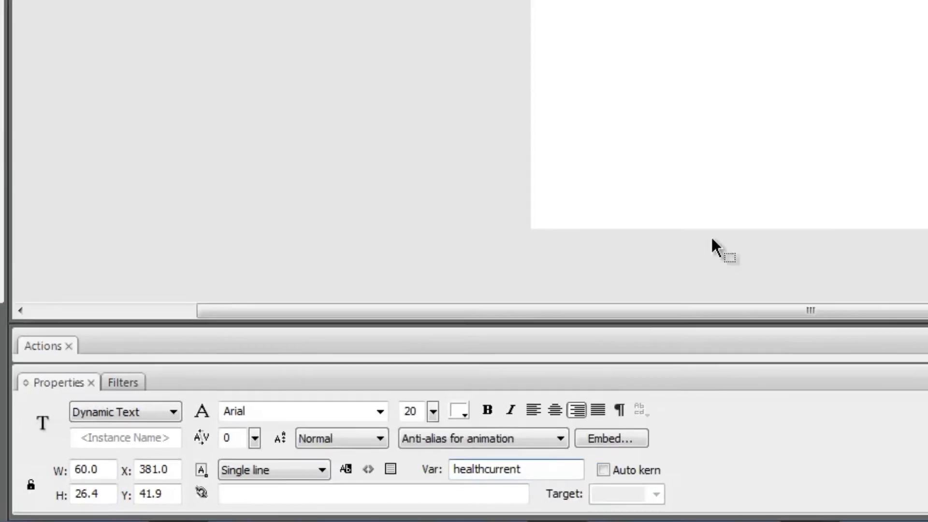
click(459, 239)
click(505, 198)
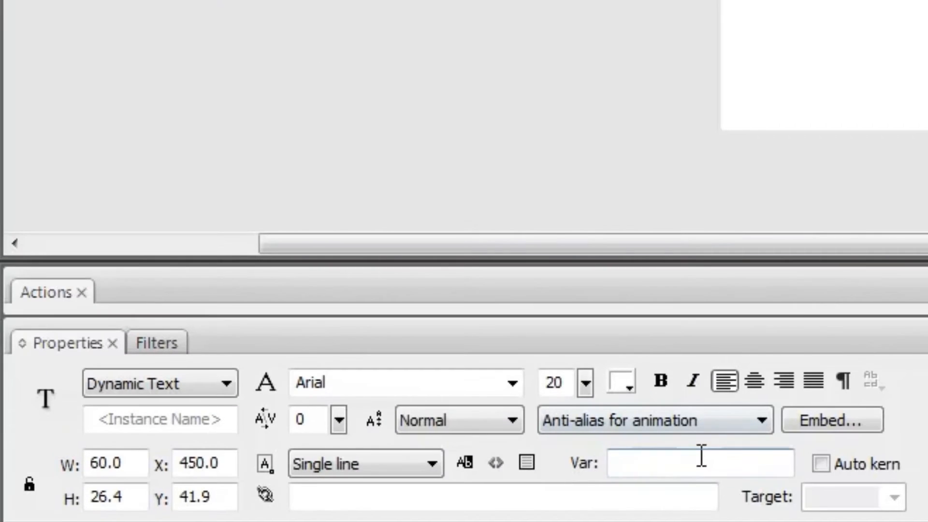
- Set the right label's variable to 'healthmax'
click(265, 475)
text(healthmax)
click(791, 71)
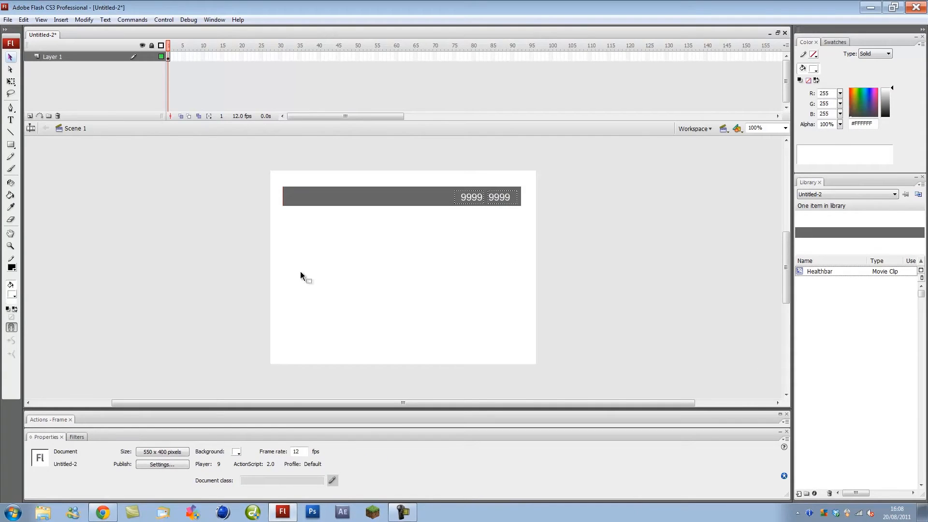
- Add a layer whose frame-1 script sets healthcurrent and healthmax to 500 and damagestat to 20
click(30, 116)
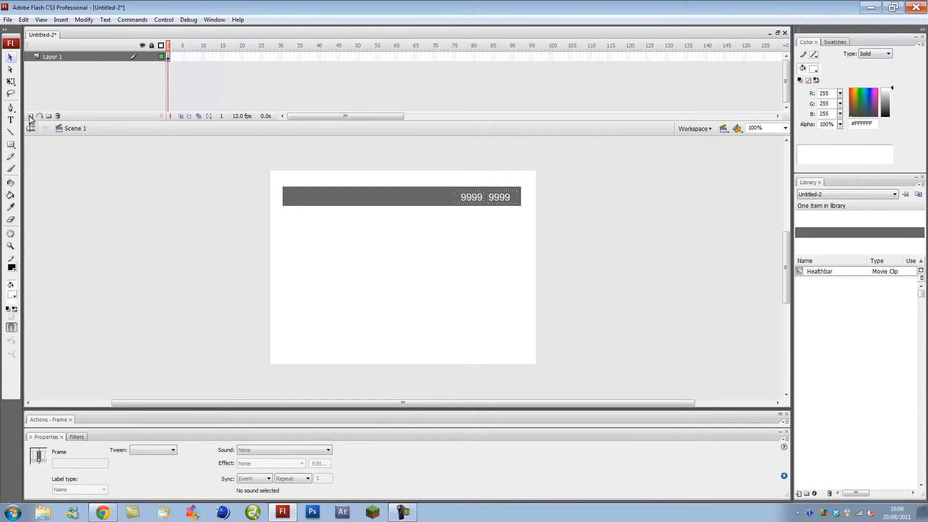
click(168, 57)
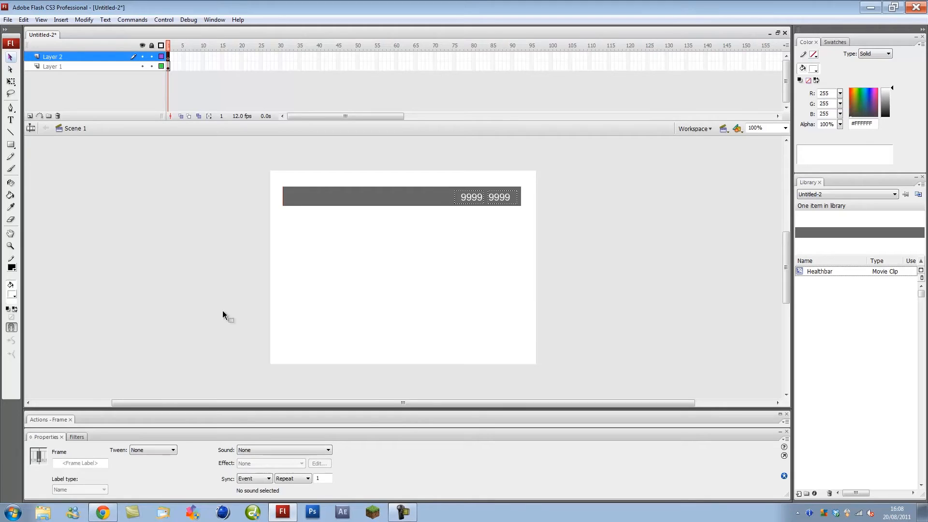
click(160, 419)
click(176, 282)
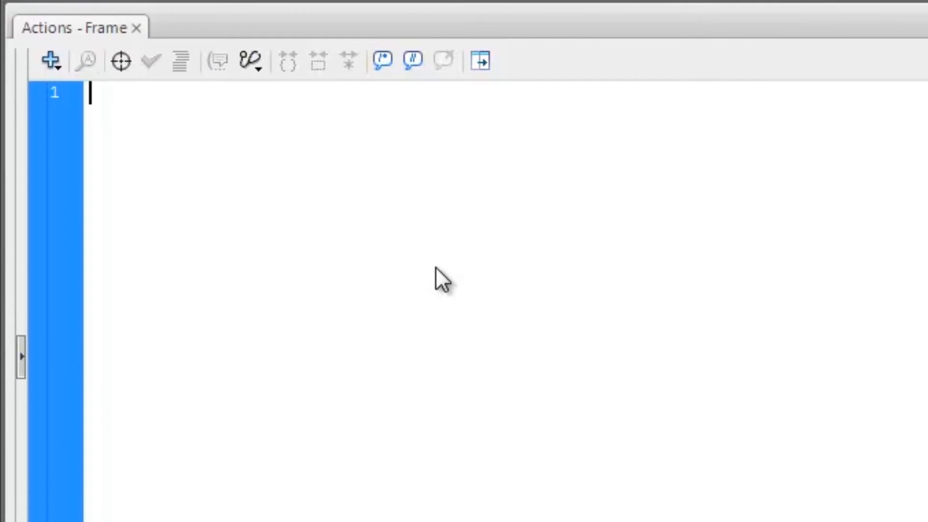
text(_root.he)
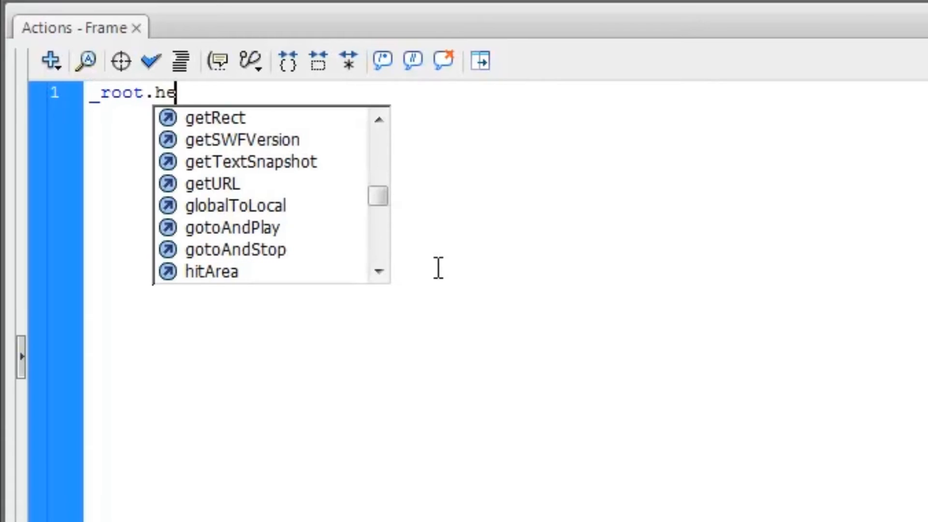
text(althcurrent)
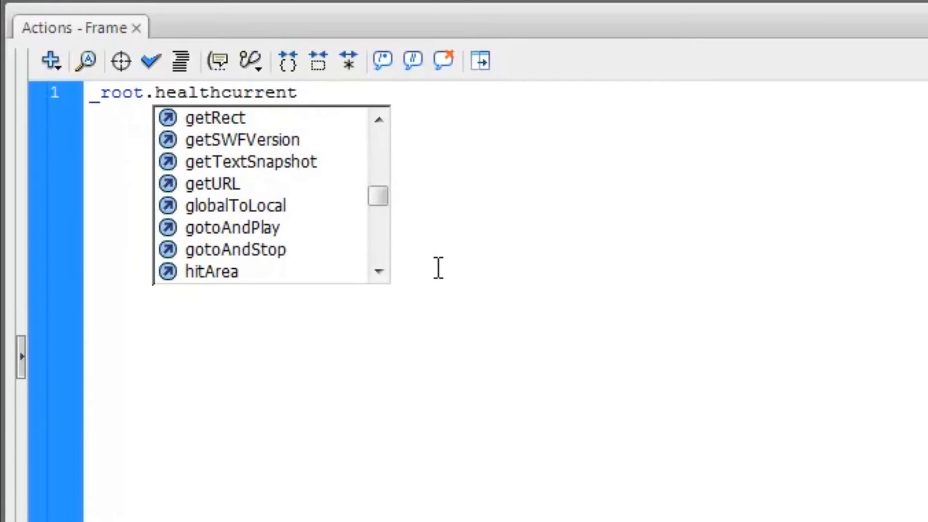
text( =)
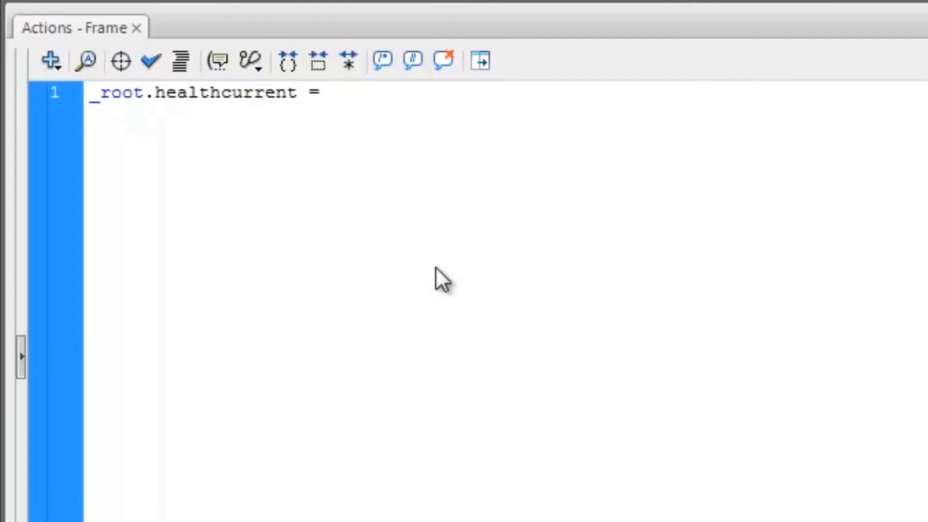
text(0;)
key(Return)
text(_root.)
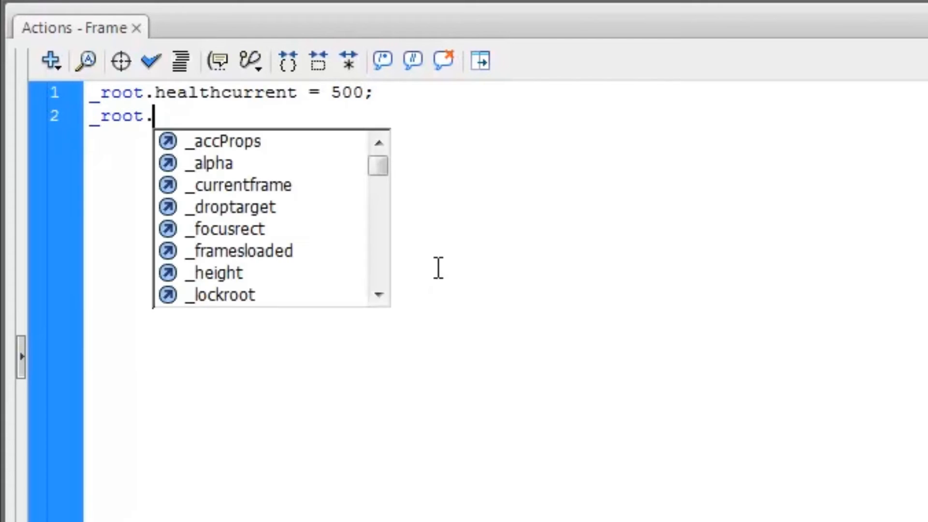
text(healthmax)
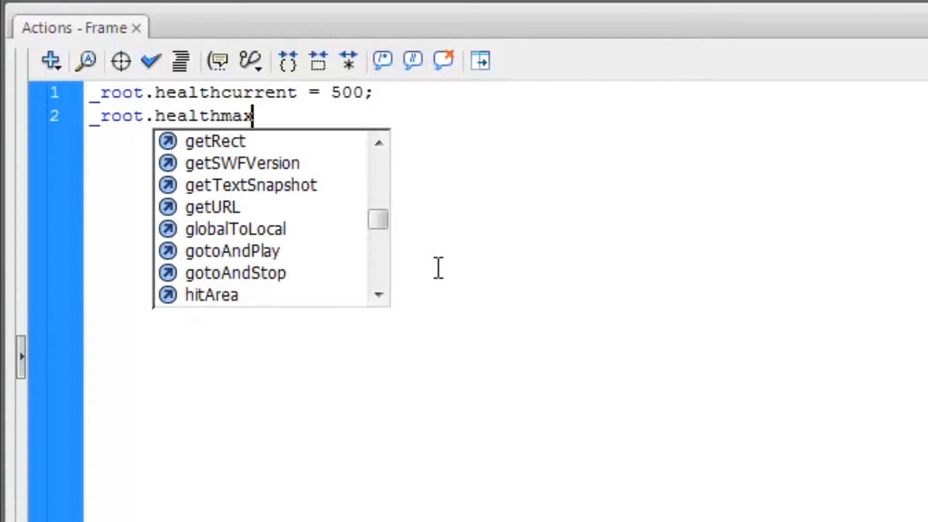
text( = 500;)
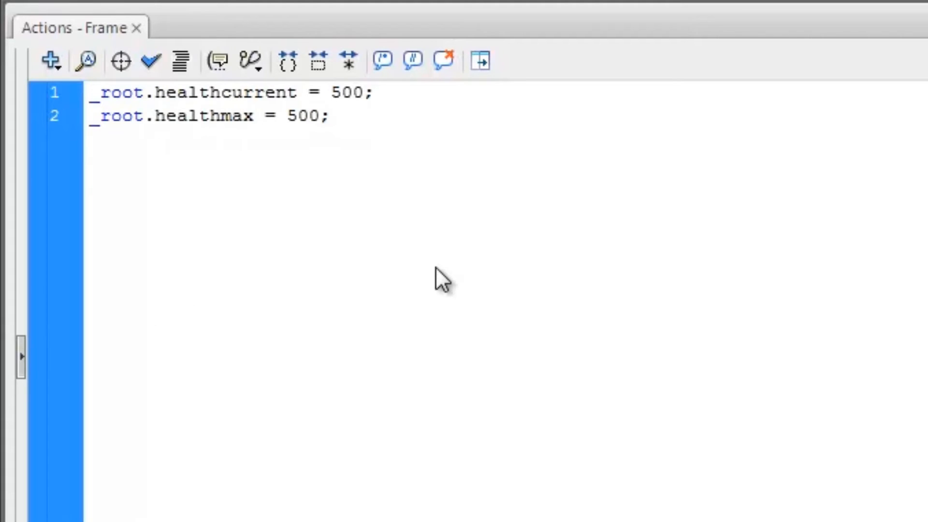
key(Return)
text(_root.d)
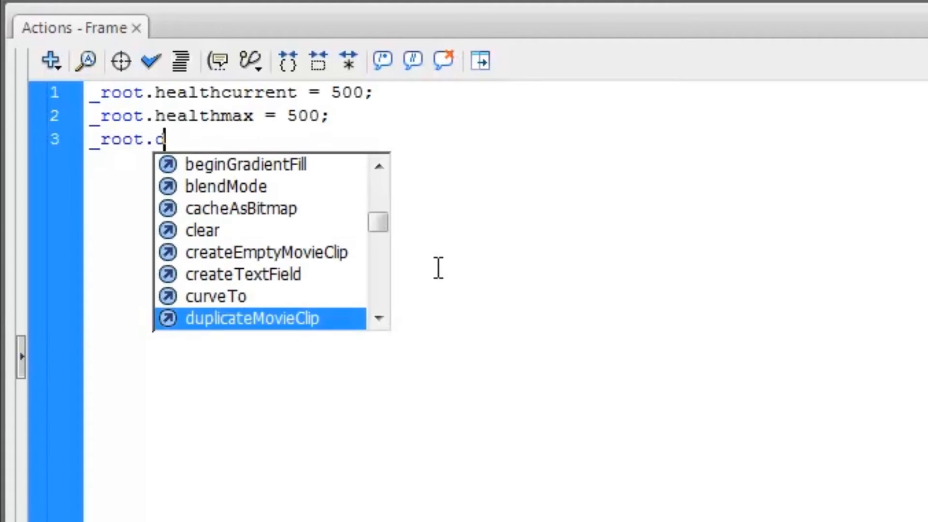
text(amagestat )
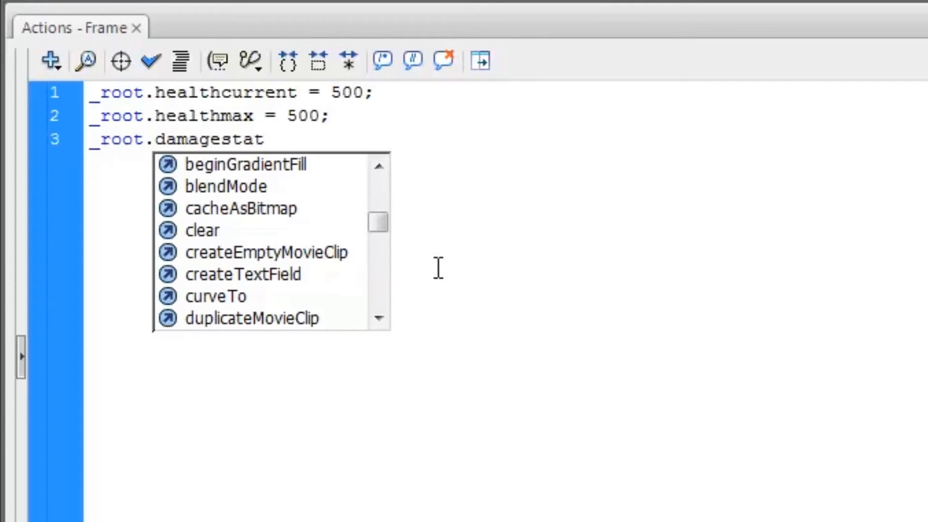
text(= )
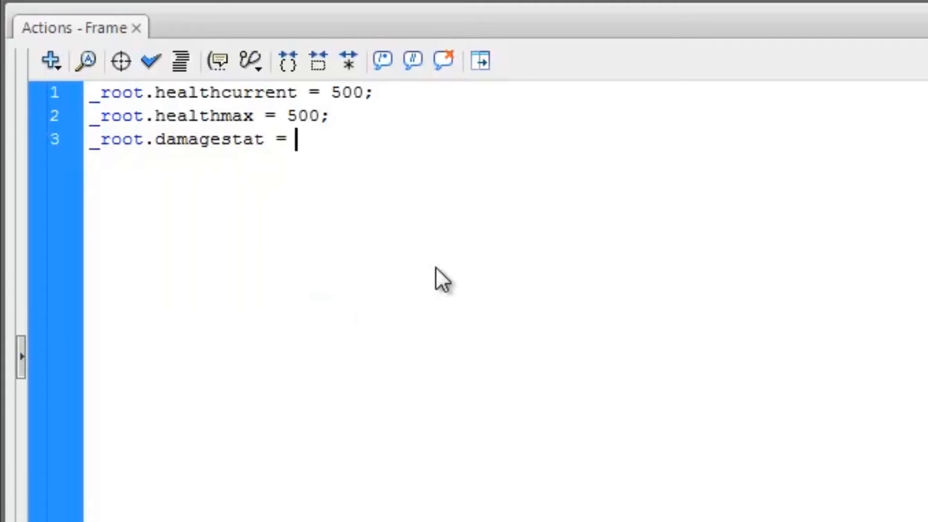
text(20;)
key(Return)
key(Return)
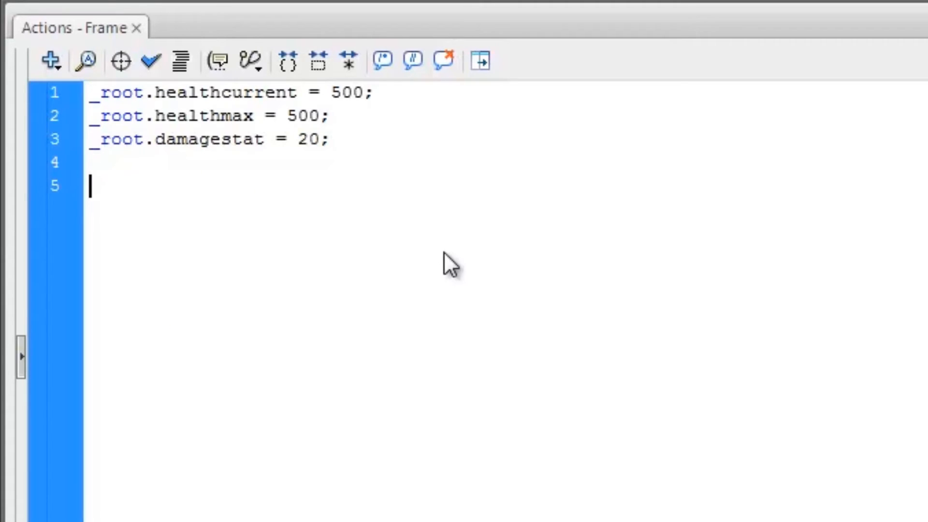
- Start an onEnterFrame function setting _root.healthframe to _root.healthcurrent/_root.healthmax*100
text(onEnterFram)
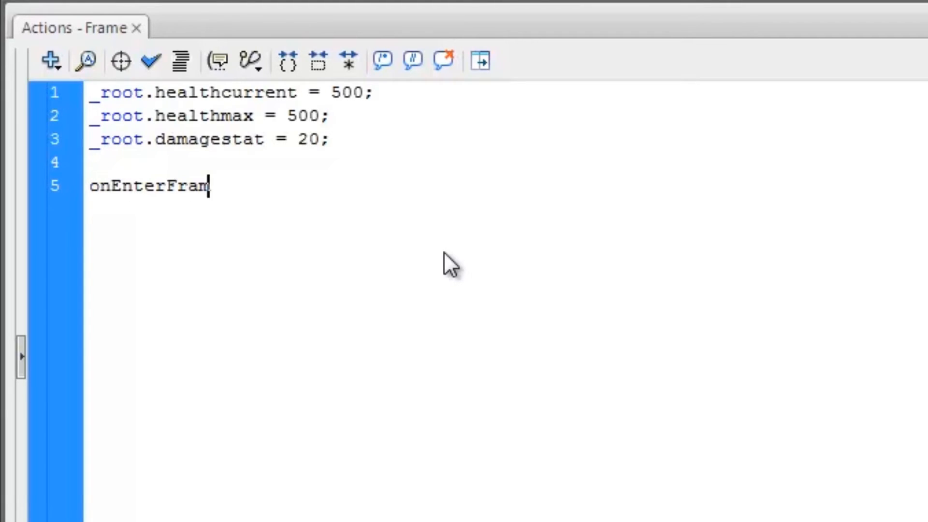
text(e = function(){)
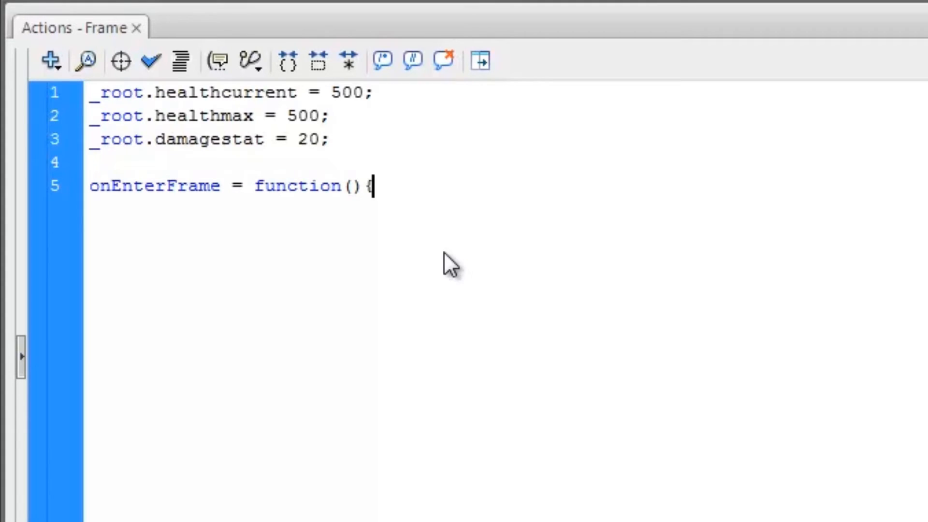
key(Return)
text(_root.)
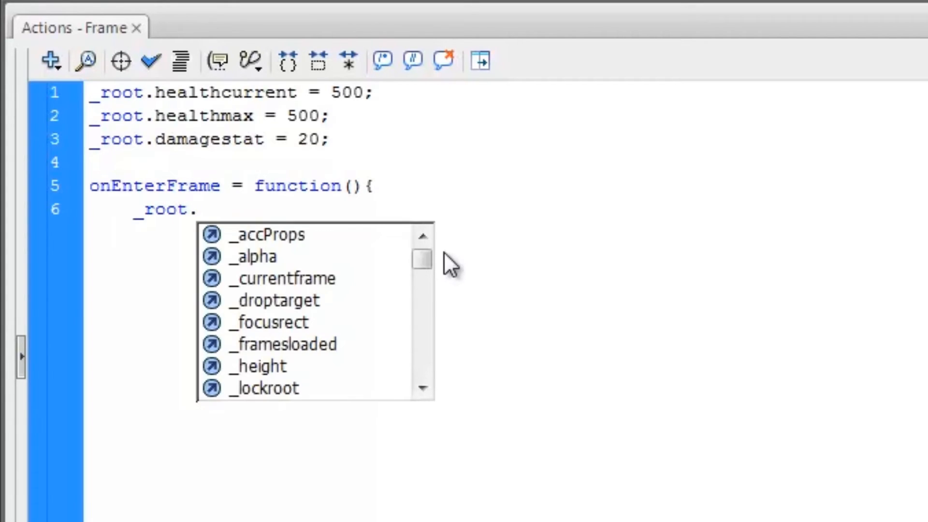
text(health)
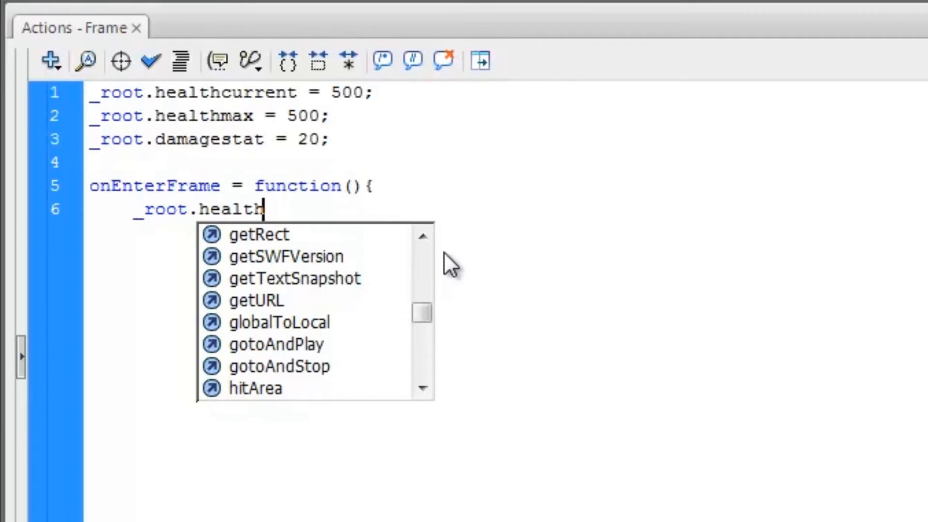
text(frame = )
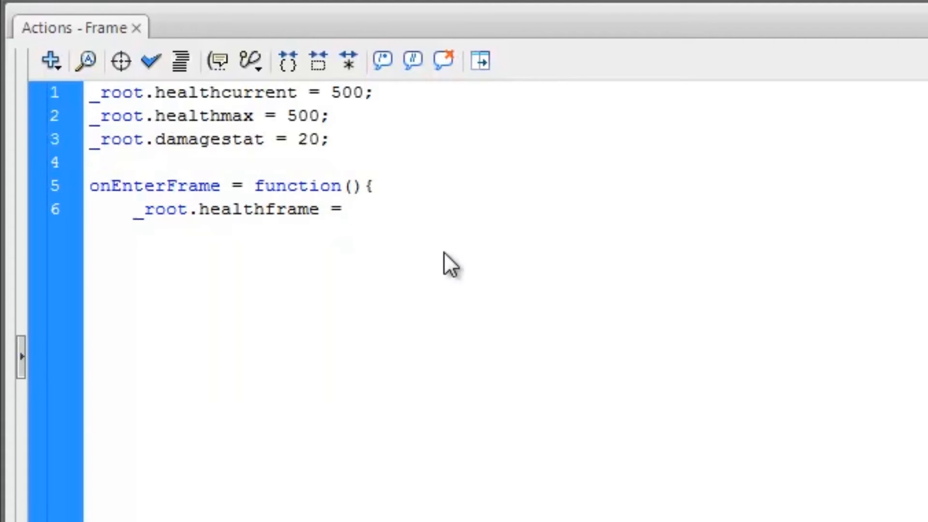
text(_root.)
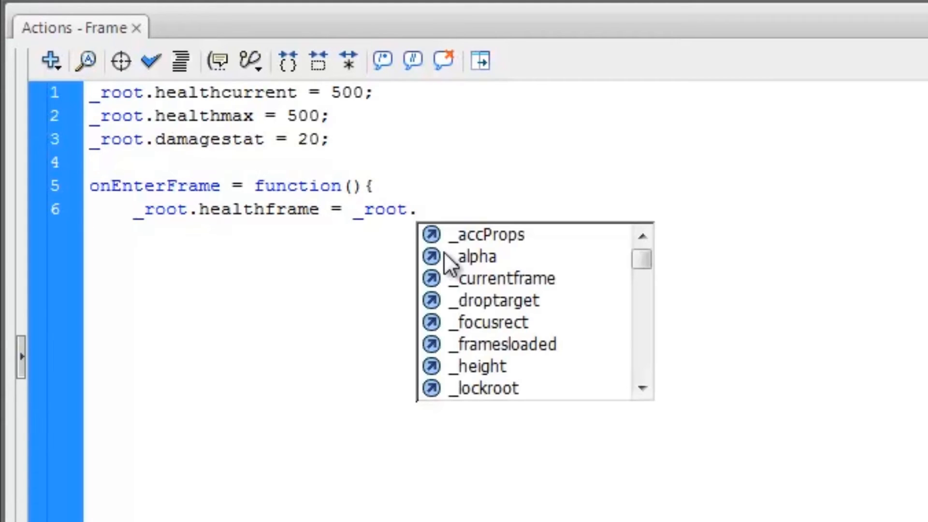
text(healthcur)
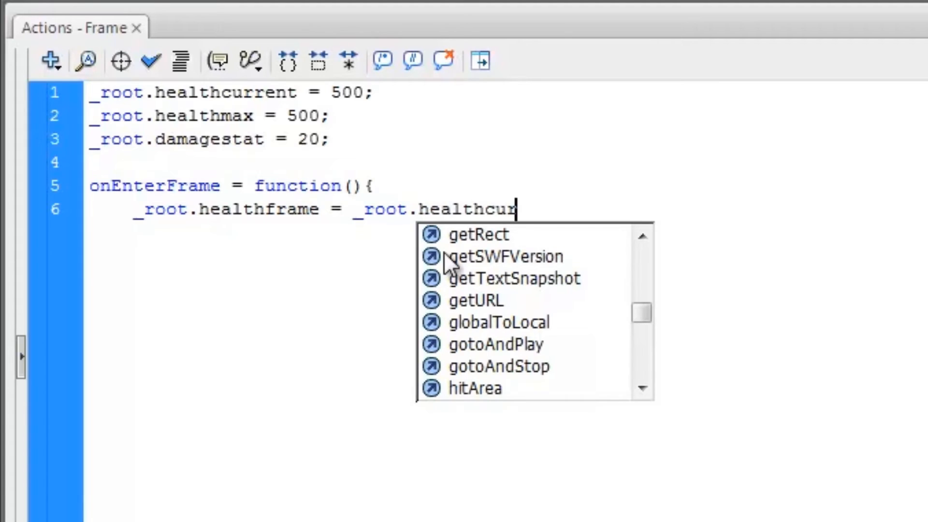
text(rent/_root.he)
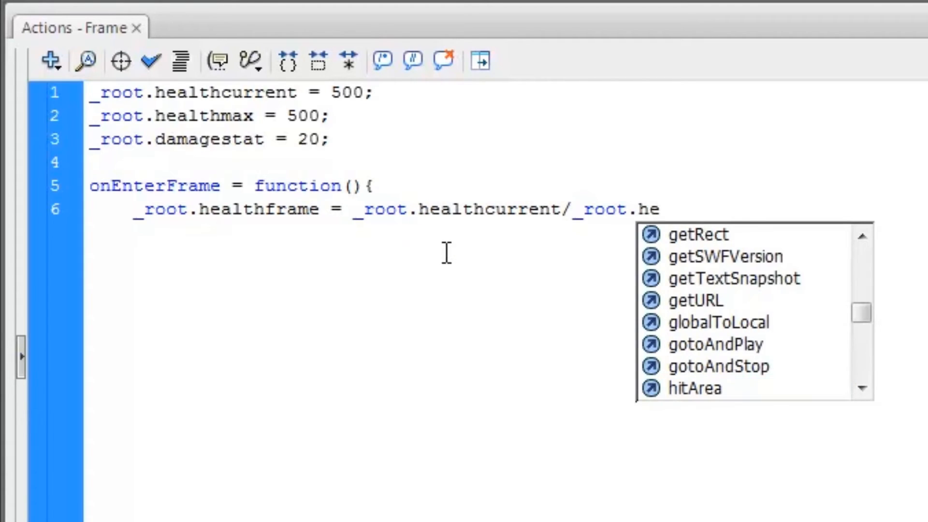
text(althmz)
key(BackSpace)
text(x)
key(BackSpace)
text(ax)
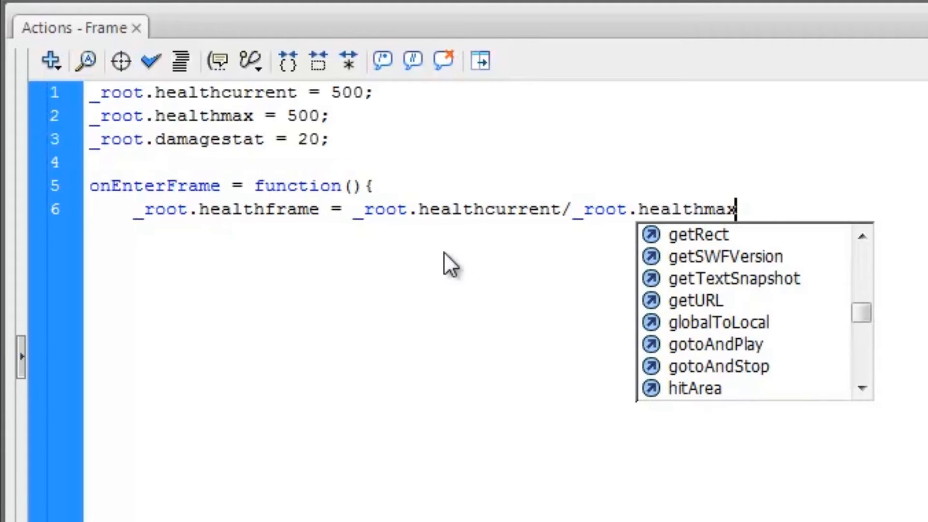
text())
key(BackSpace)
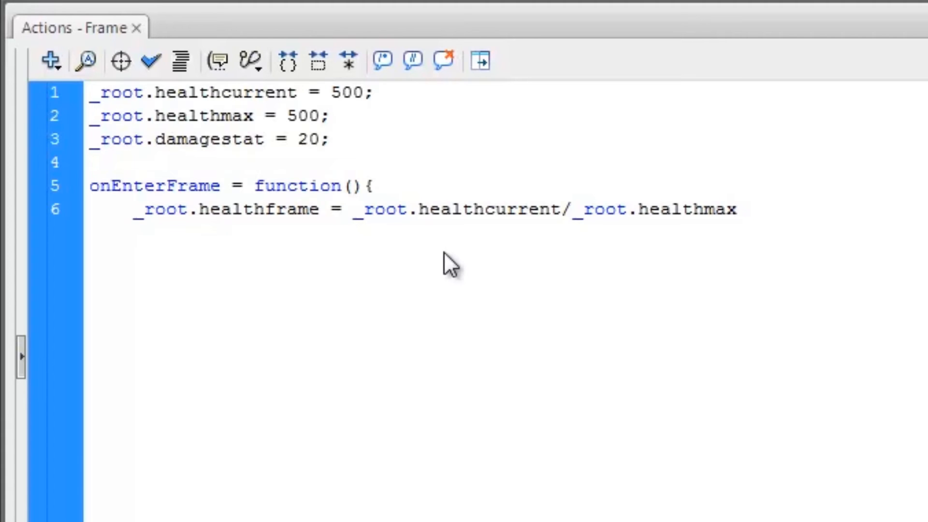
text(*100;)
- Wrap the health ratio calculation in Math.round()
click(352, 211)
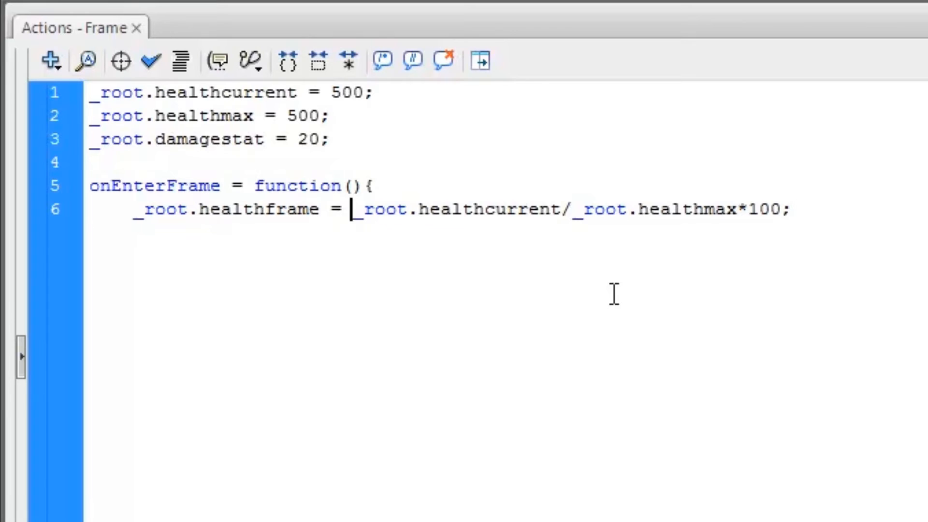
text(Math)
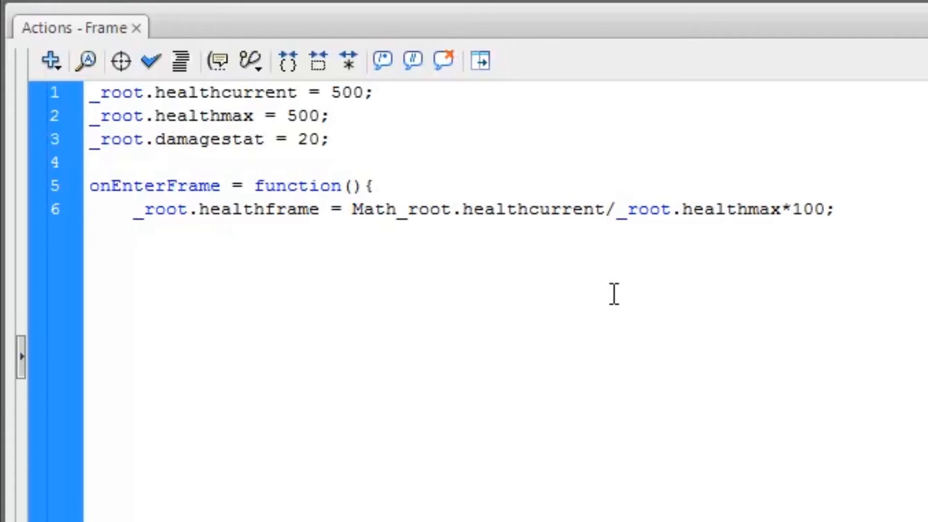
text(.round()
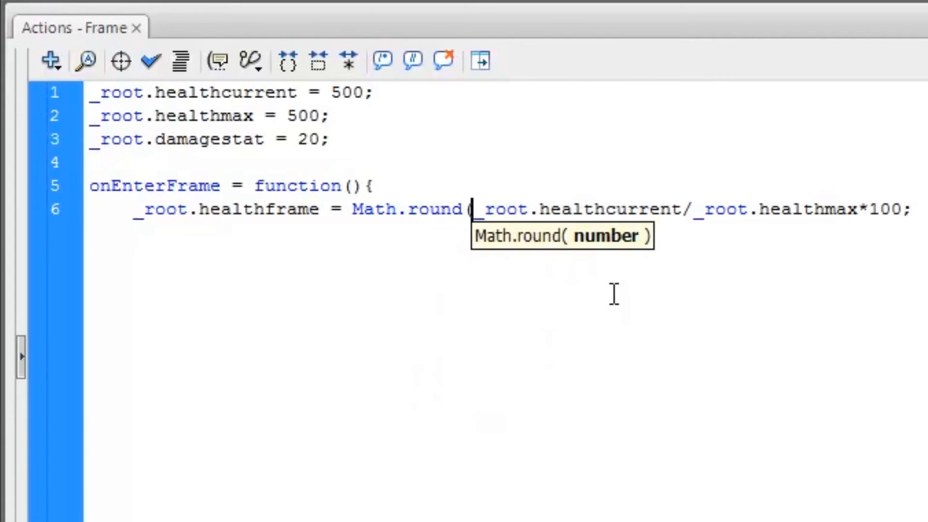
click(905, 209)
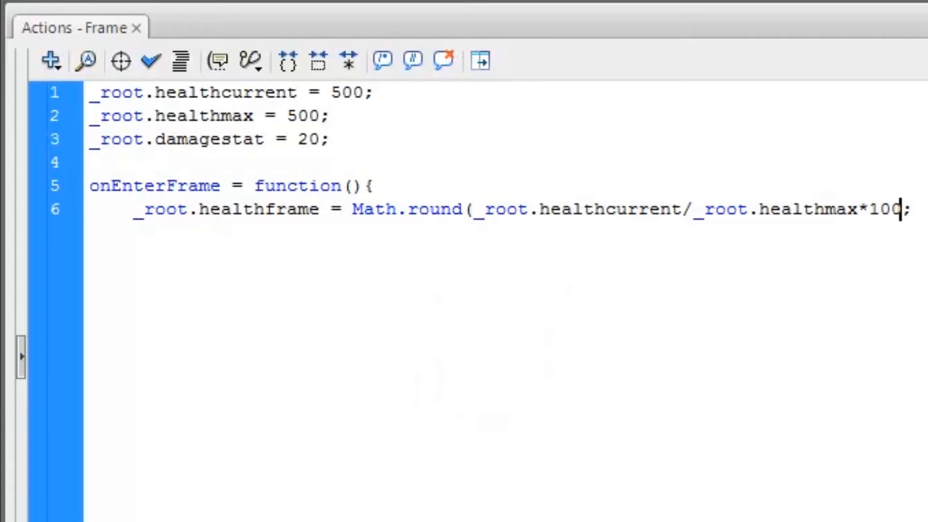
text())
click(918, 203)
drag(914, 205, 904, 208)
click(924, 216)
- Add _root.healthbar_mc.gotoAndStop(_root.healthframe); and close the function with a brace
key(Return)
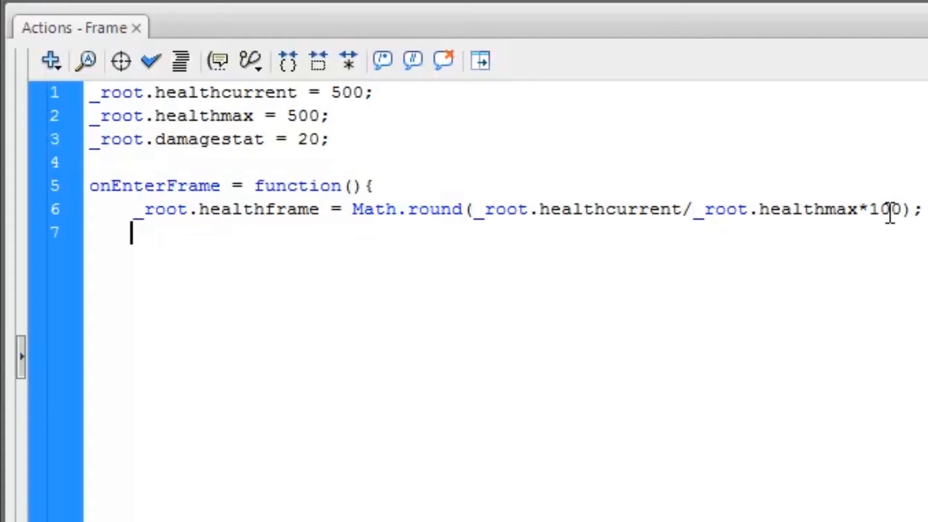
text(_root.)
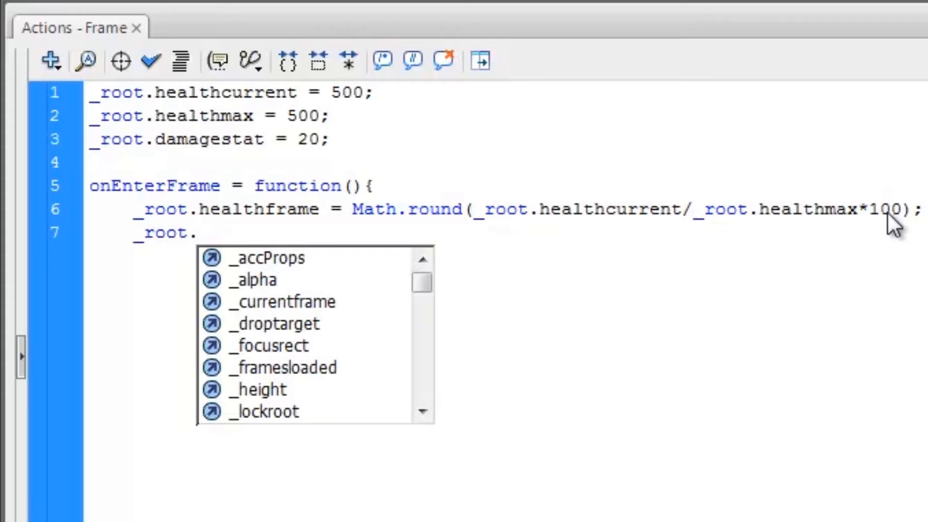
text(heal)
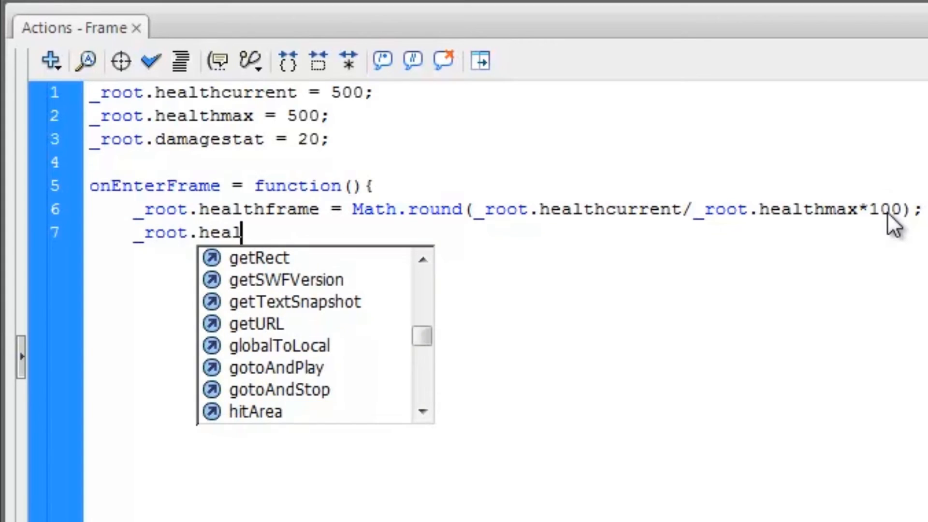
text(thbar_)
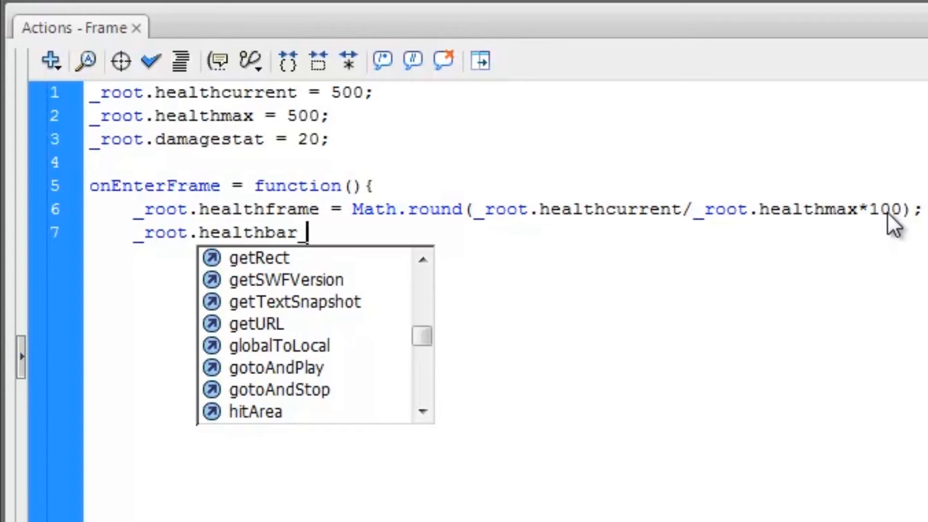
text(mc.)
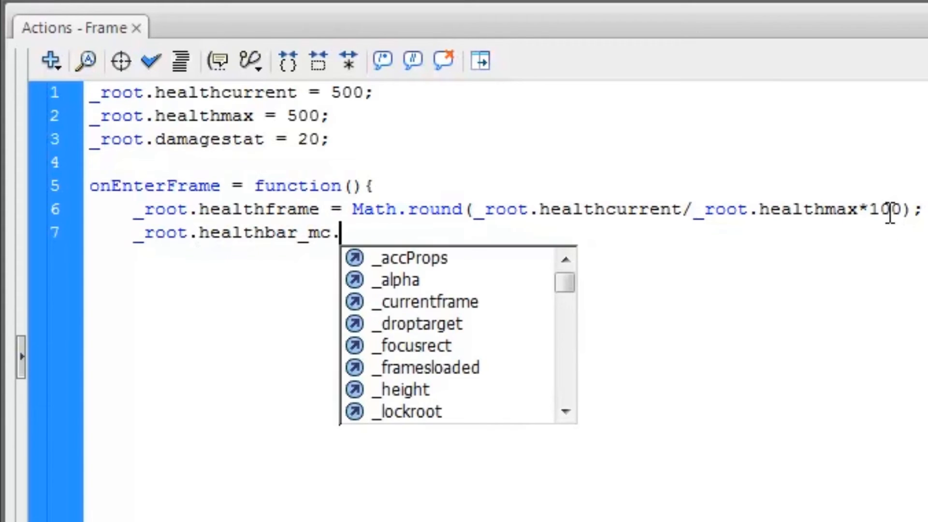
text(gotoAndStop)
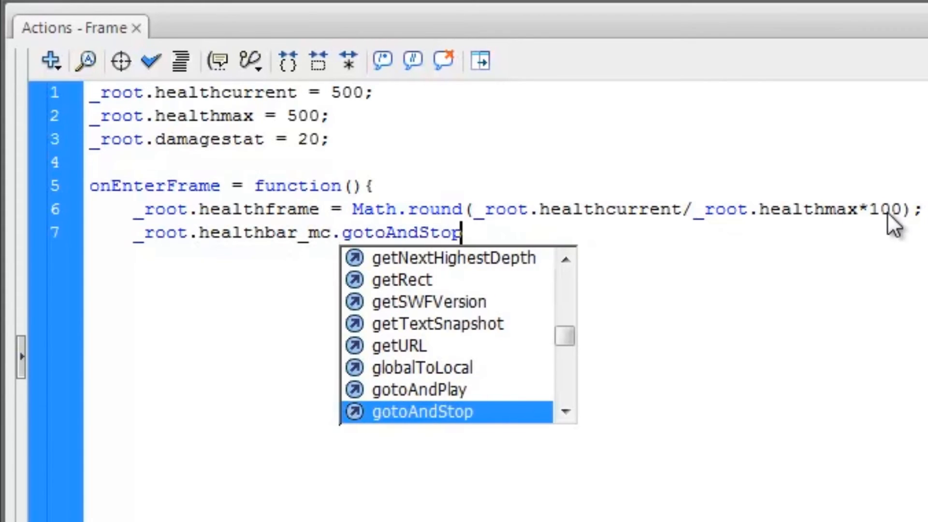
text((_r)
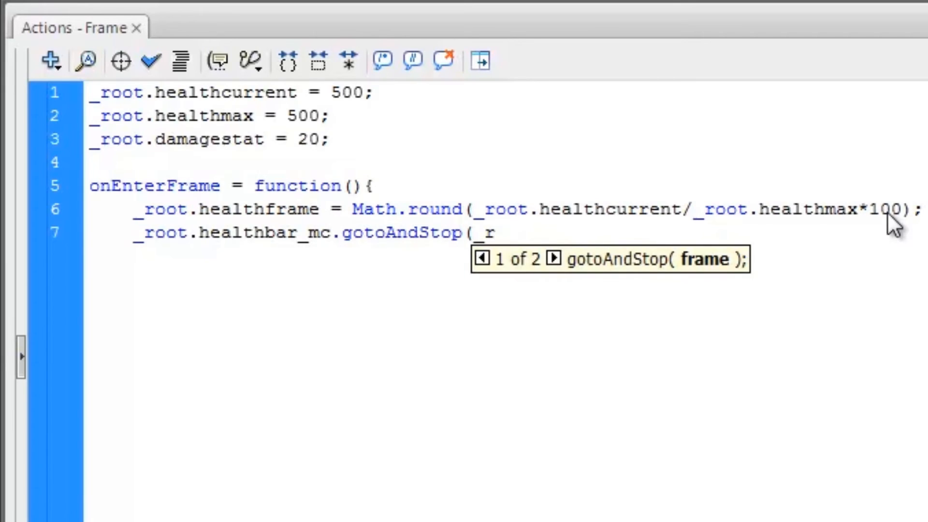
text(oot.healthframe_)
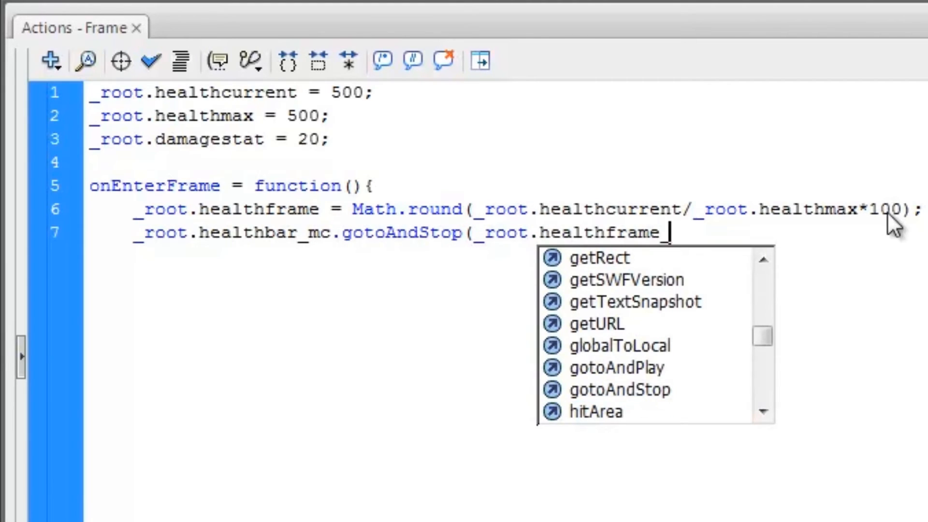
key(BackSpace)
text();)
key(Return)
text(})
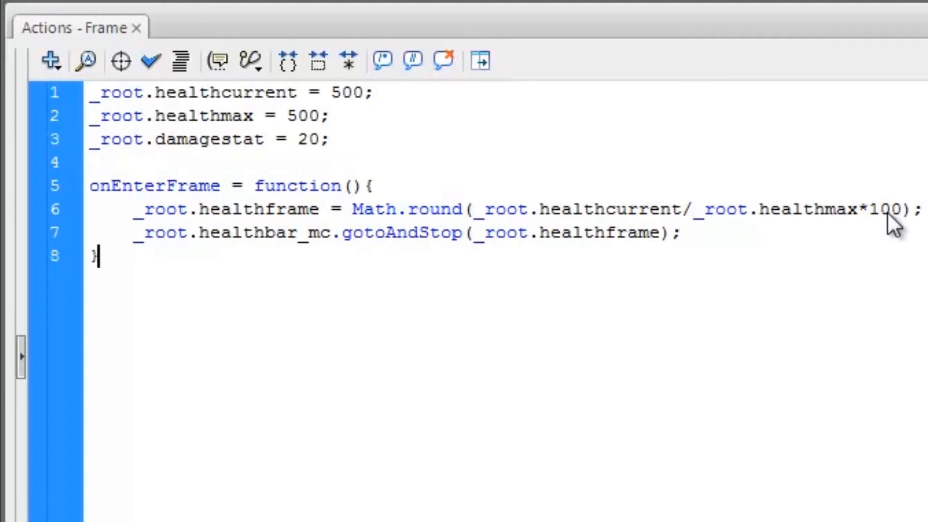
- Highlight healthframe, the Math.round ratio and the healthmax/damagestat lines to explain the code
mouse_move(321, 209)
mouse_down()
mouse_move(247, 221)
mouse_move(241, 234)
mouse_move(422, 237)
mouse_up()
click(550, 237)
drag(653, 234, 539, 237)
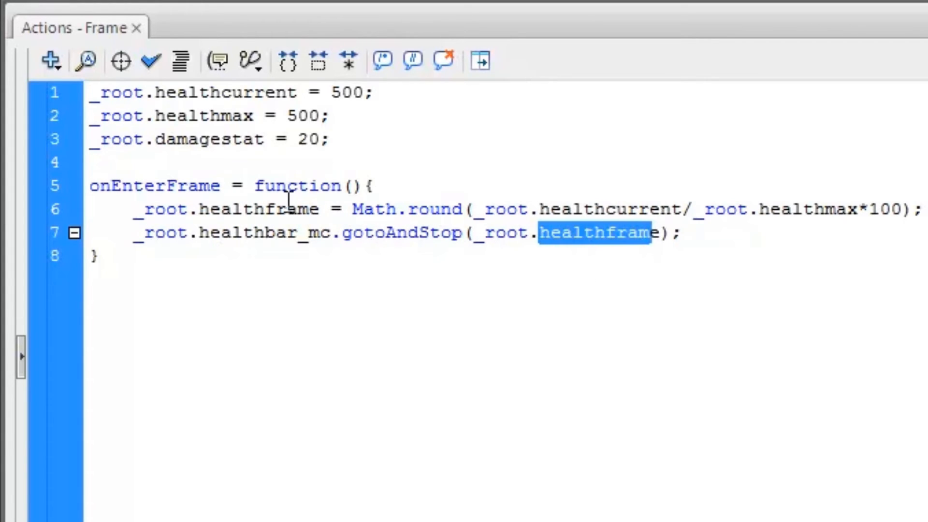
drag(312, 208, 180, 211)
drag(352, 210, 778, 222)
click(585, 213)
mouse_move(518, 209)
mouse_down()
mouse_move(816, 193)
mouse_move(879, 210)
mouse_up()
click(900, 209)
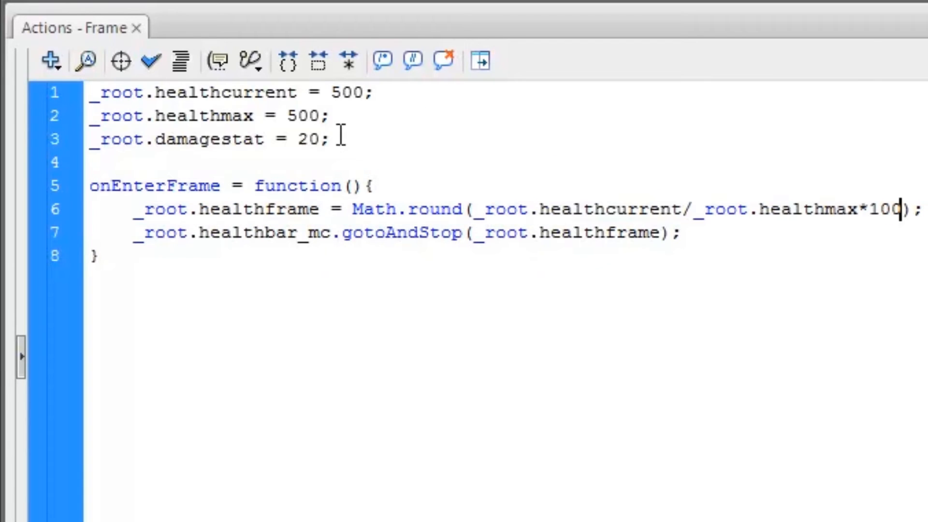
drag(334, 139, 287, 125)
click(312, 115)
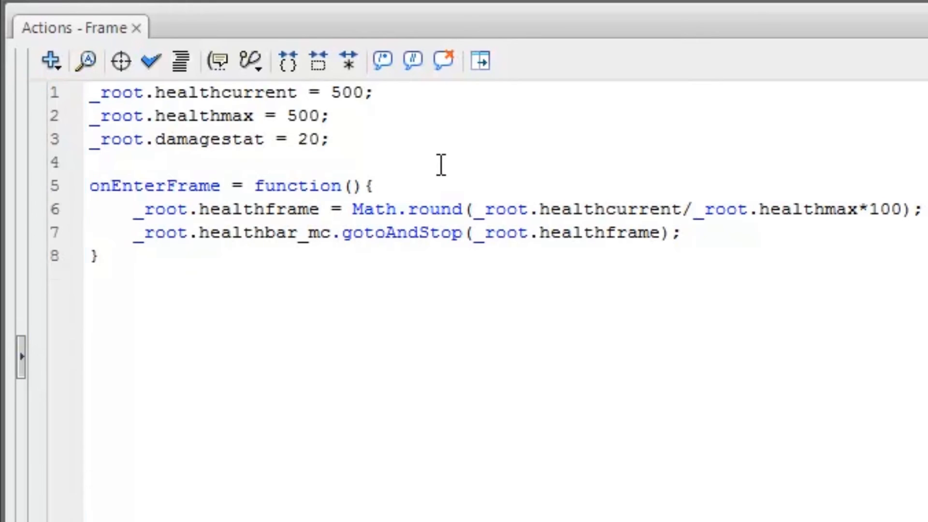
click(682, 233)
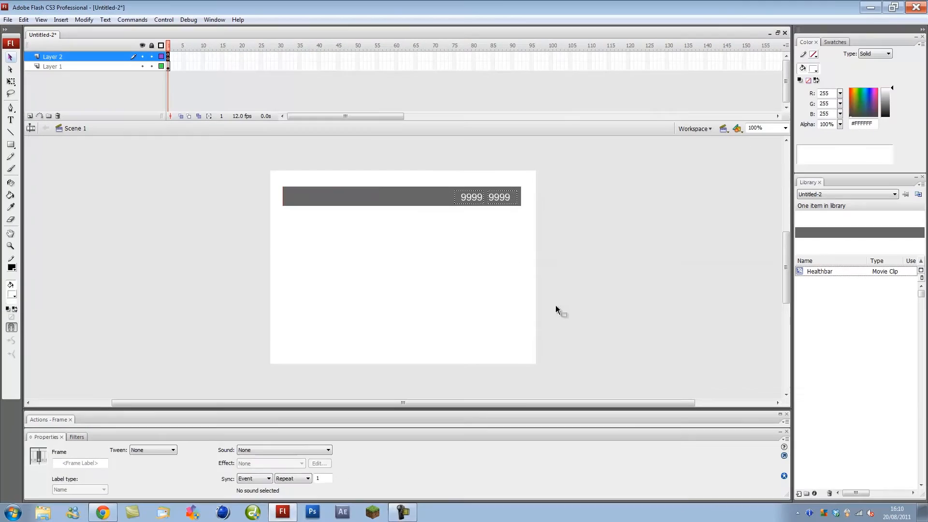
- Collapse the Actions panel and nudge both 9999 text fields up slightly
click(555, 305)
click(477, 197)
shift+click(505, 199)
key(Up)
key(Up)
click(570, 251)
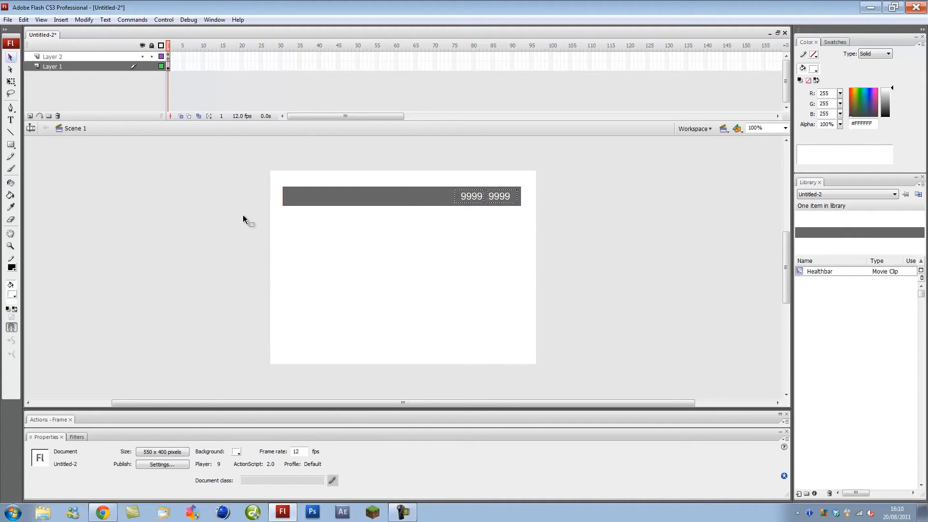
- Change the starting healthcurrent value in frame 1's script to 250
click(167, 57)
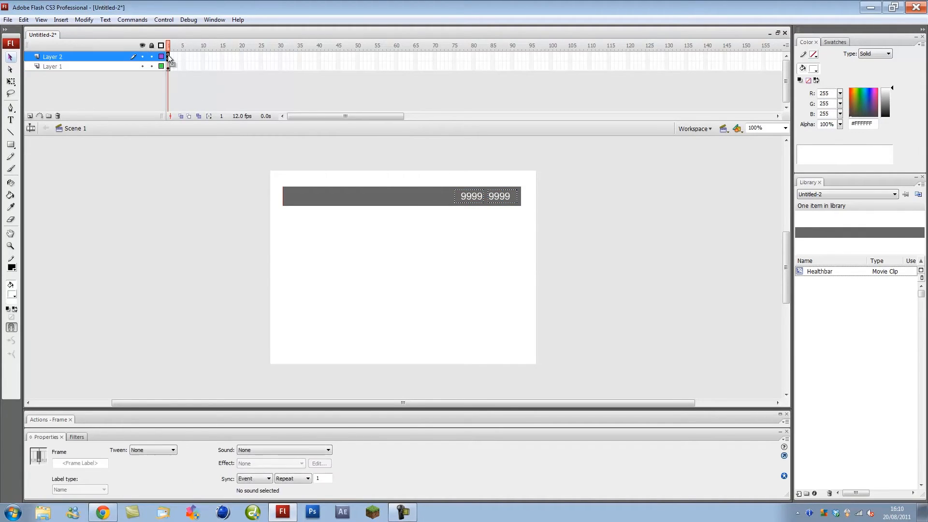
click(121, 423)
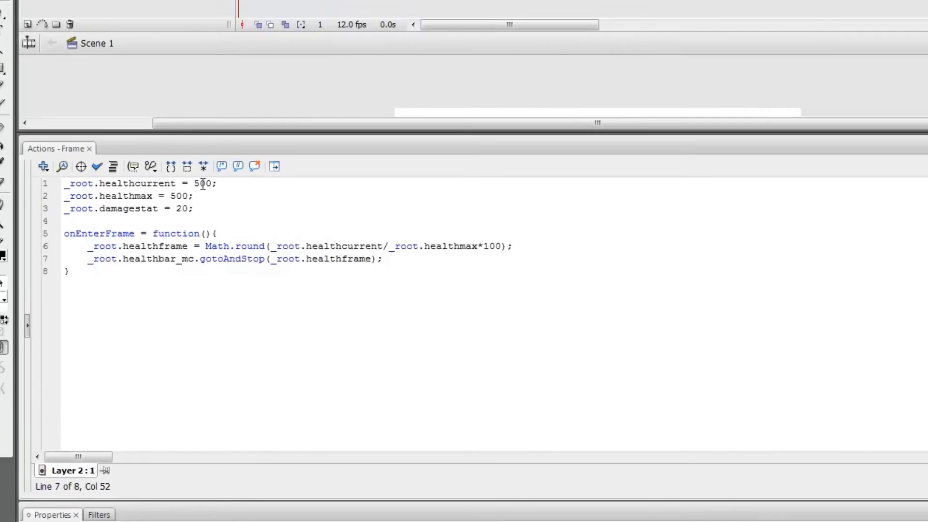
drag(203, 184, 195, 184)
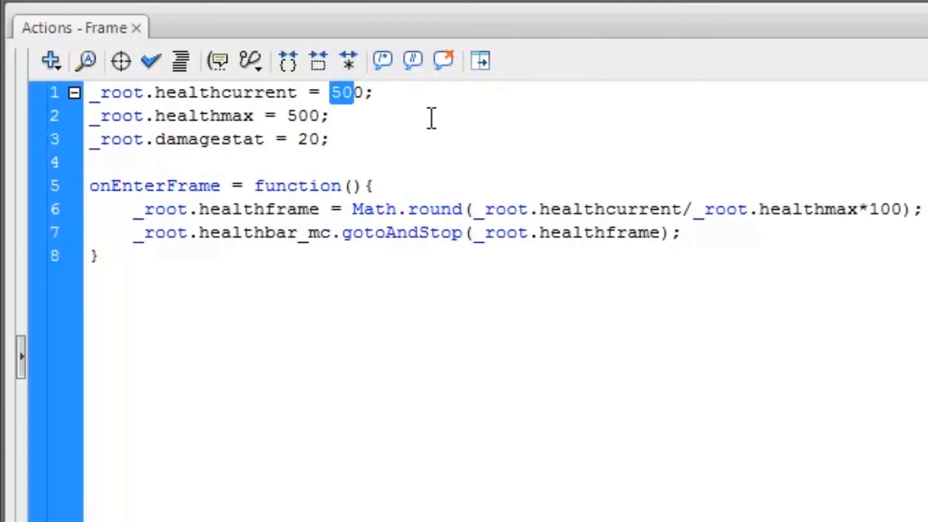
text(25)
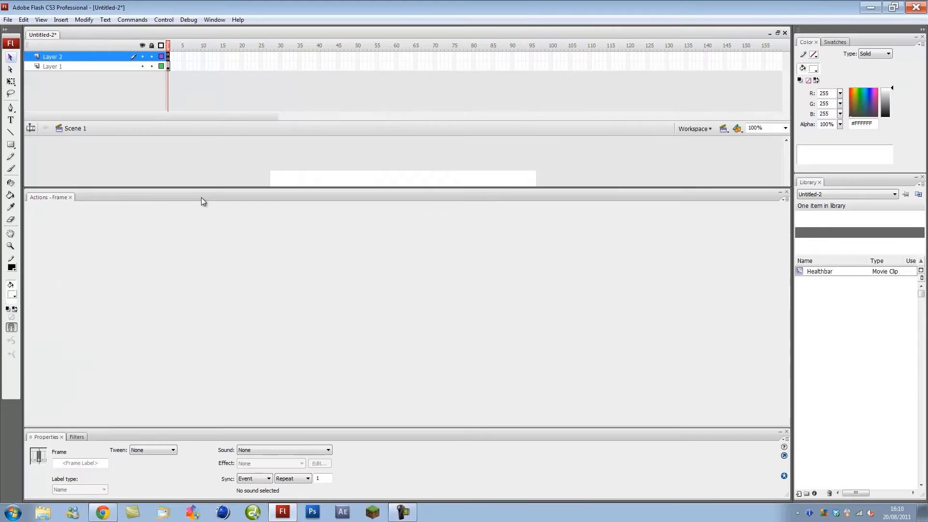
click(201, 199)
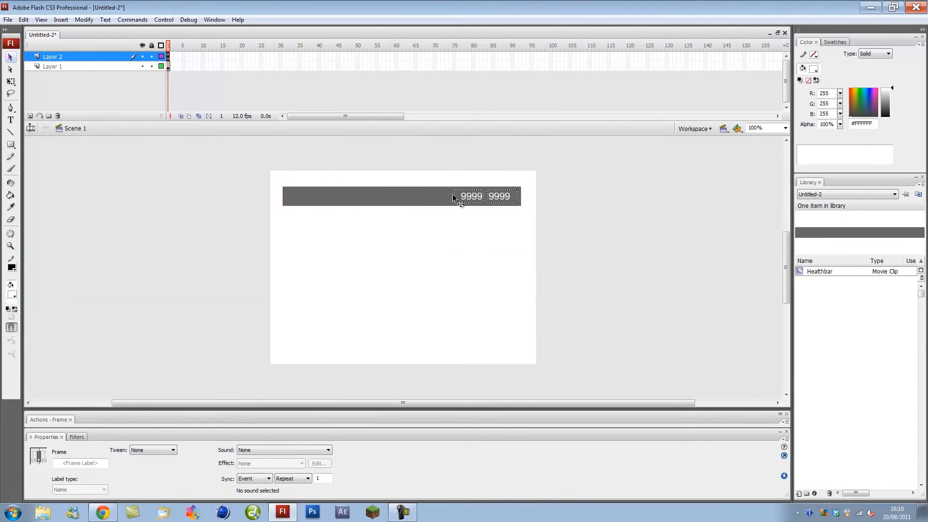
- Name the health bar clip instance healthbar_mc
click(284, 200)
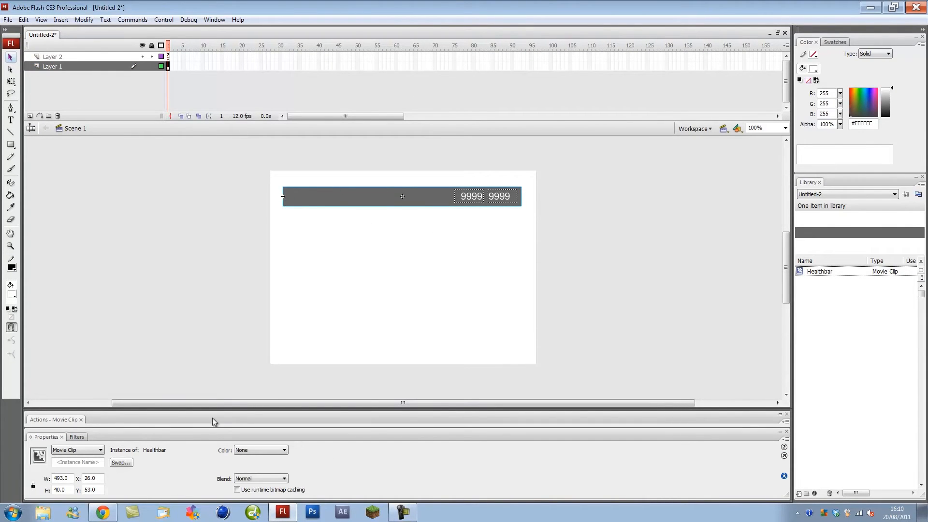
click(248, 291)
click(283, 200)
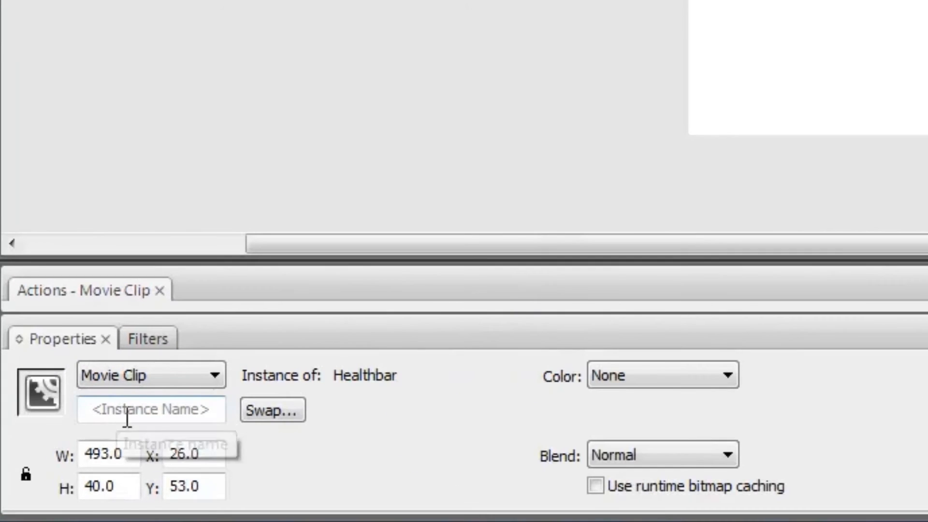
click(160, 409)
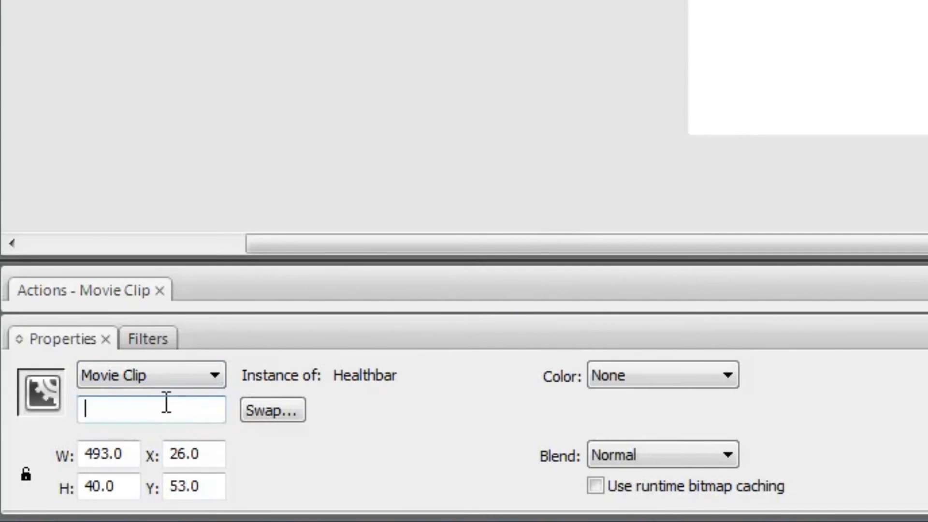
text(healthbar)
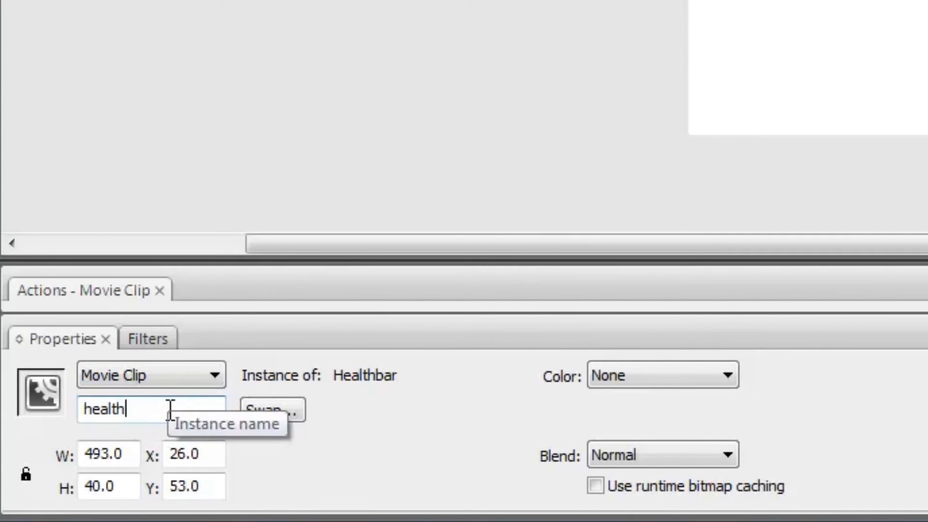
text(_mc)
click(450, 18)
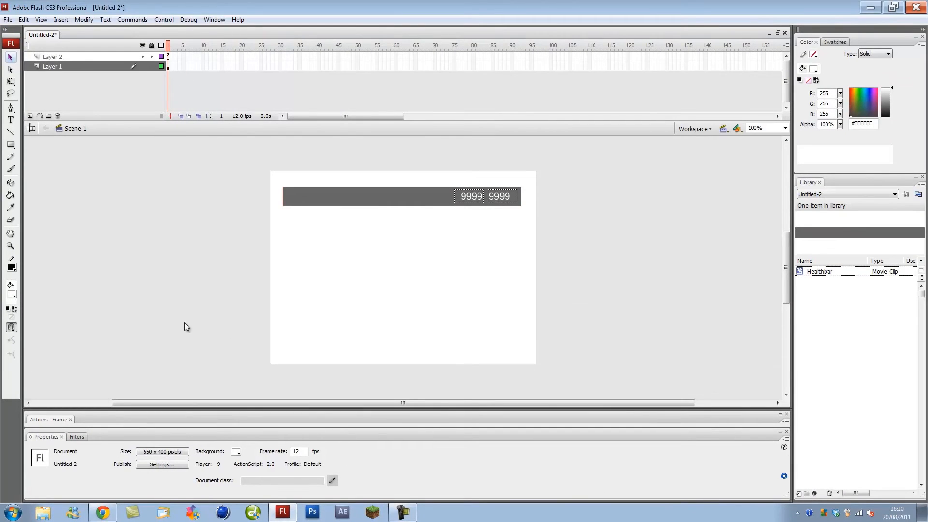
- Test the movie to confirm the bar shows half full at 250 / 500
key(ctrl+Return)
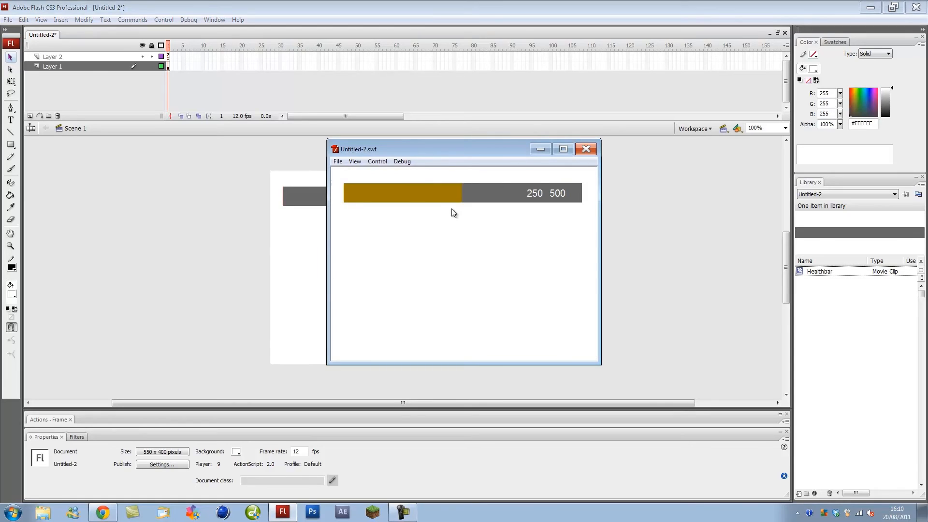
click(585, 149)
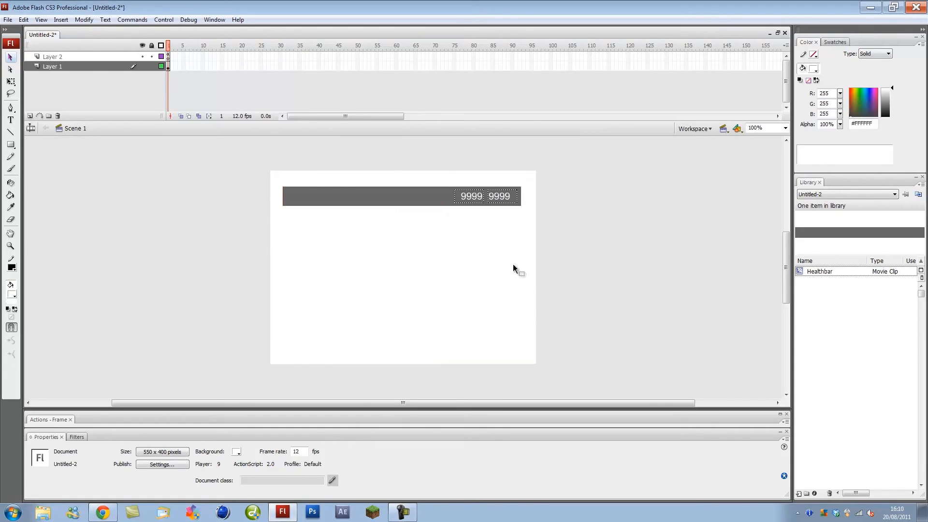
click(475, 197)
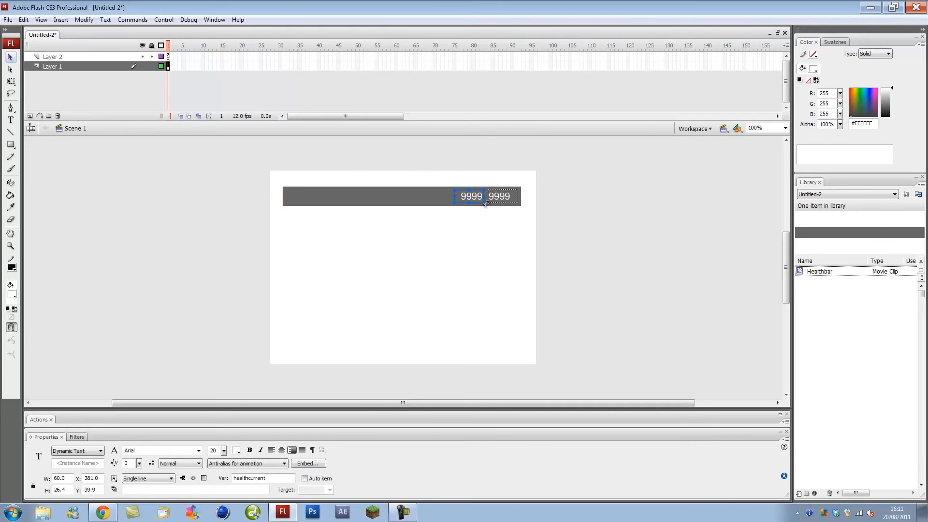
- Nudge both 9999 text fields 10 px to the right
shift+click(494, 198)
shift+click(473, 197)
shift+click(472, 197)
key(shift+Right)
click(589, 228)
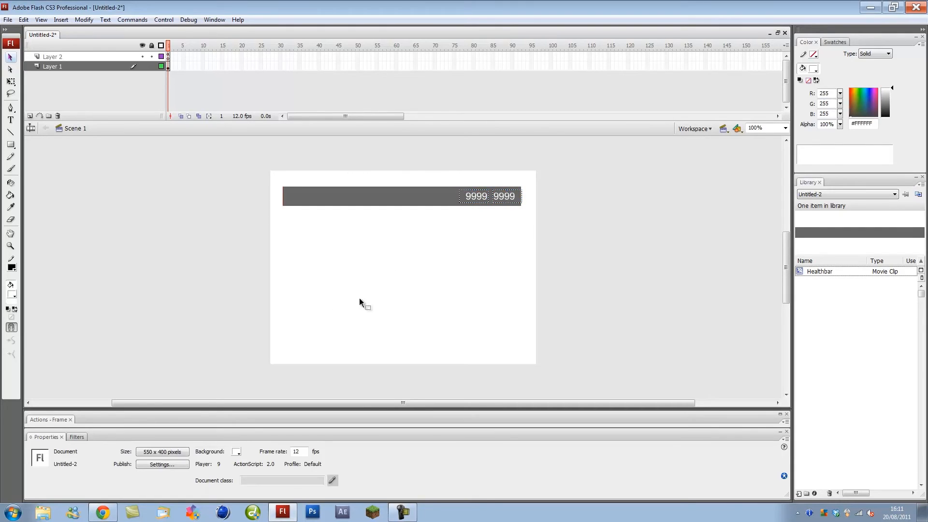
- Draw a rectangle below the health bar and put dark navy HIT text at size 81 inside it
click(11, 144)
drag(284, 265, 382, 305)
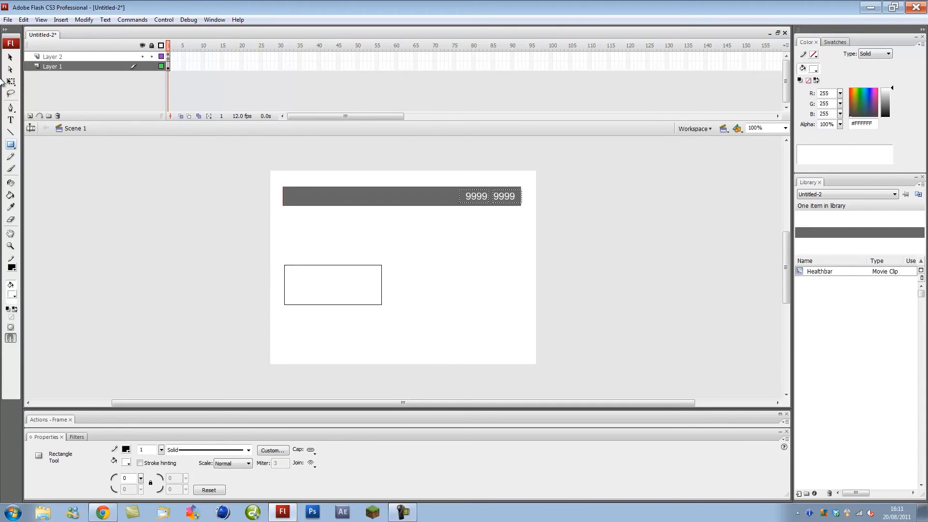
click(10, 120)
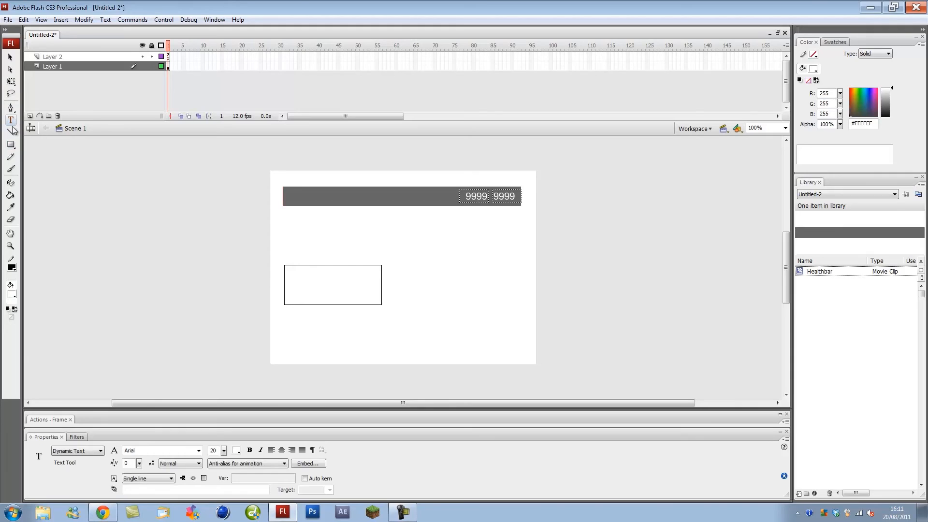
click(13, 295)
click(34, 322)
drag(296, 288, 365, 289)
key(ctrl+a)
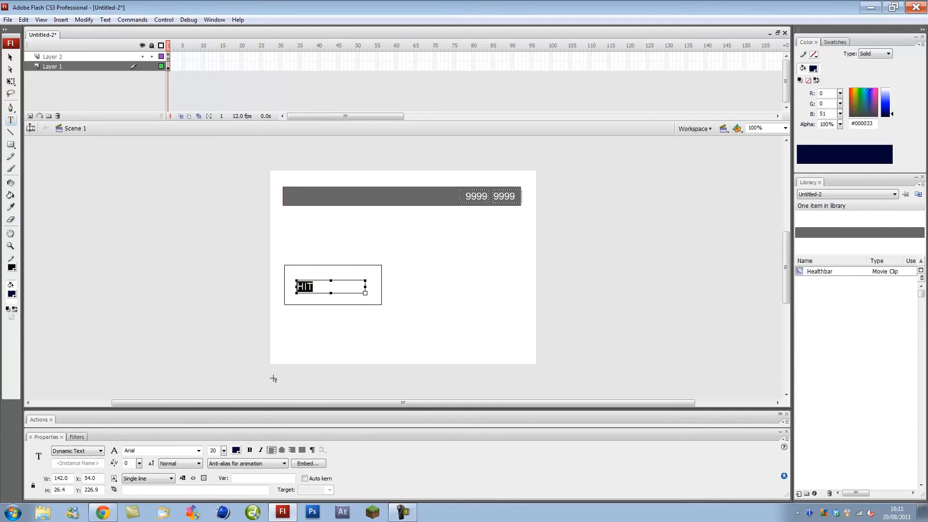
drag(223, 452, 224, 420)
key(v)
click(196, 268)
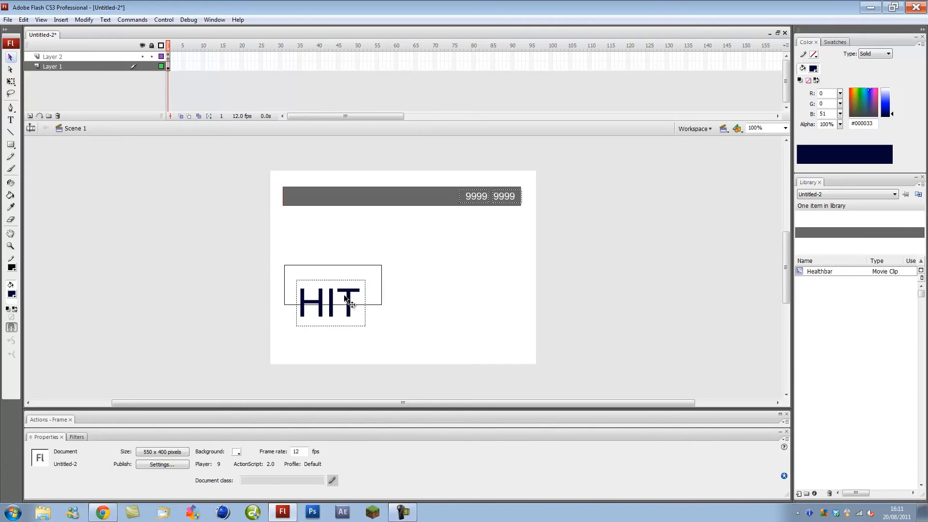
- Make the HIT text static and fill the rectangle dark grey #333333
click(352, 290)
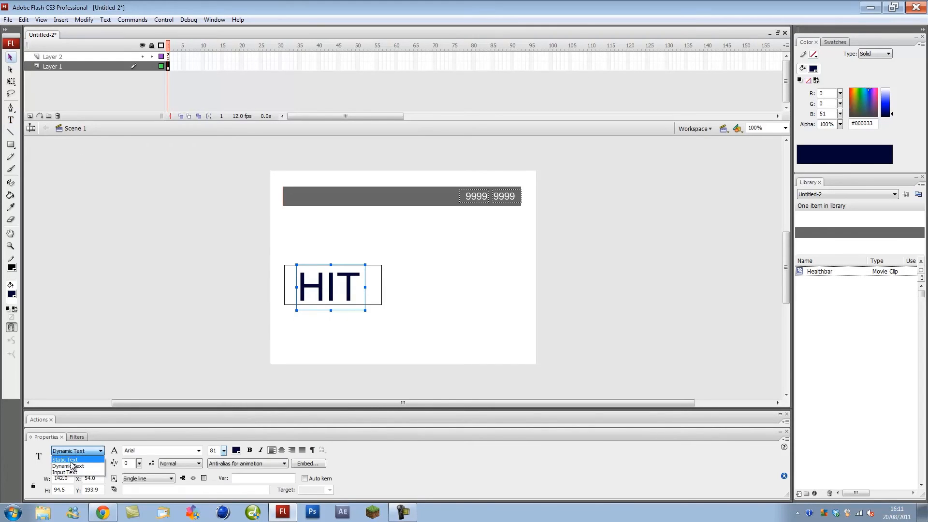
click(412, 294)
drag(381, 304, 379, 301)
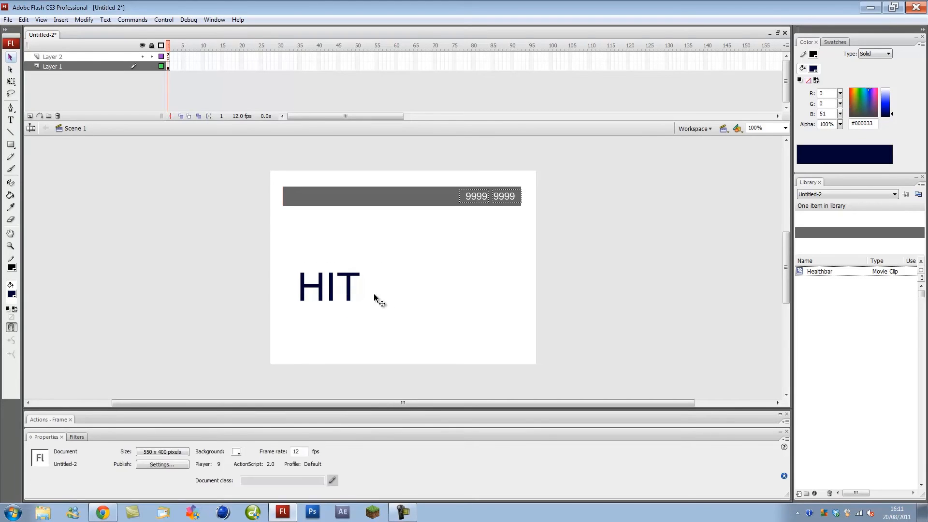
click(12, 294)
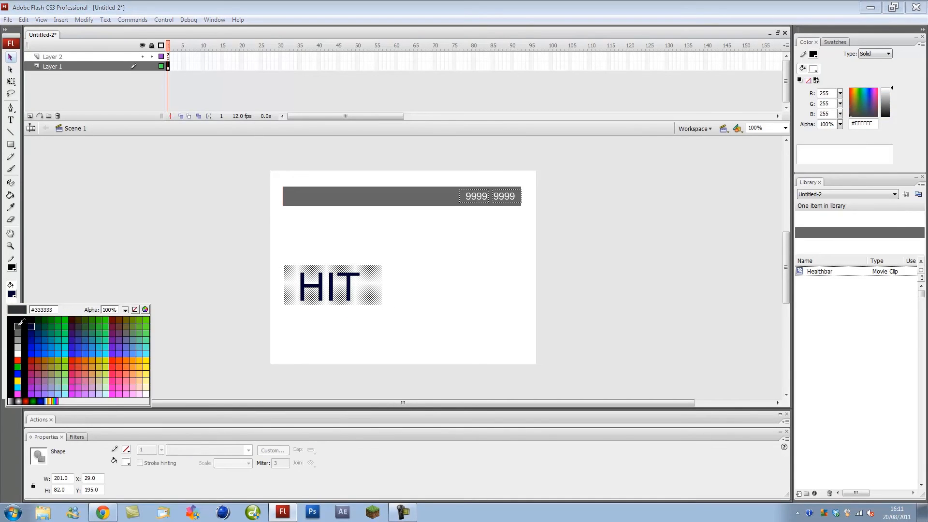
click(20, 327)
- Colour the HIT text white, centre it on the rectangle, and select both
click(351, 288)
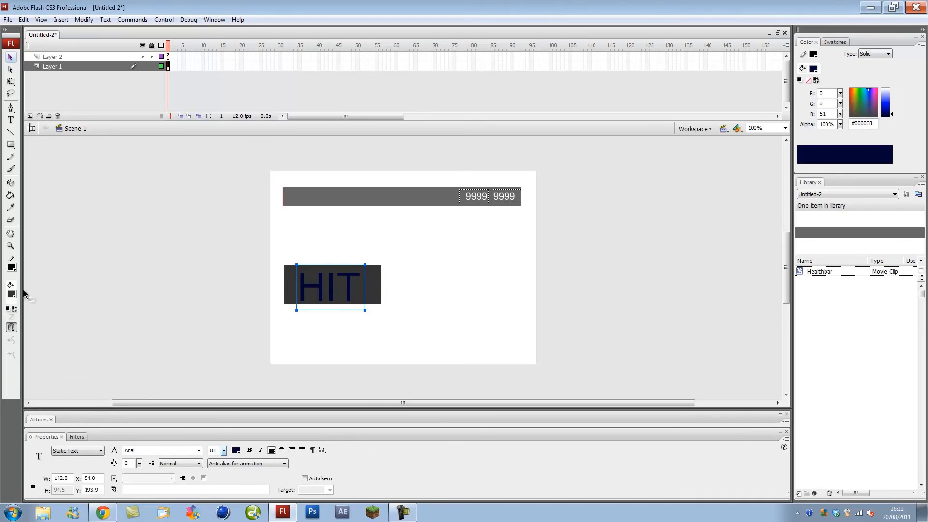
click(13, 294)
click(12, 357)
click(345, 293)
drag(349, 293, 351, 292)
drag(435, 333, 252, 263)
- Convert the rectangle and HIT text into a movie clip symbol named Button_hit
key(F8)
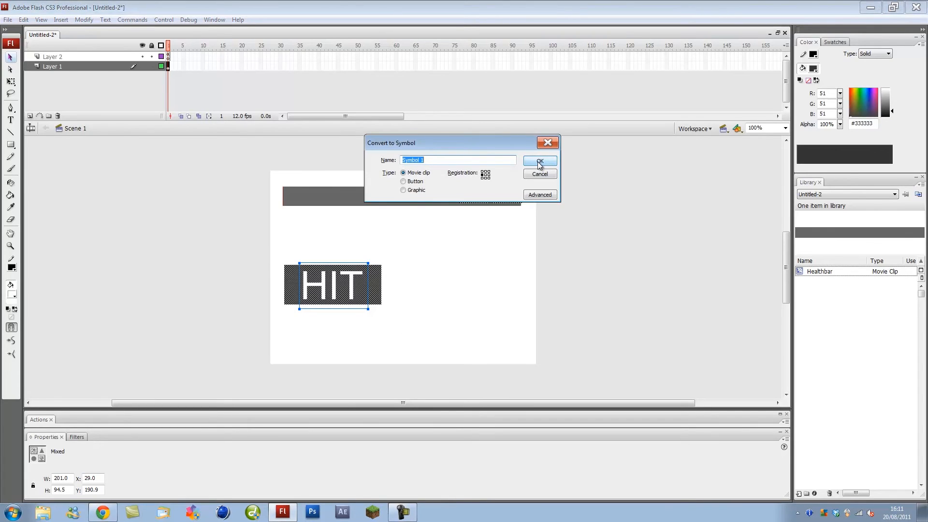
drag(443, 151, 442, 189)
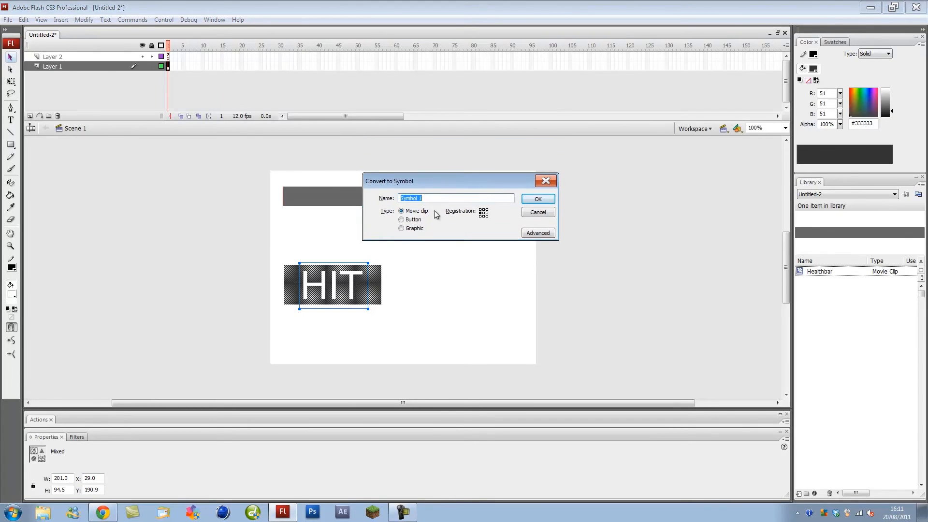
click(403, 512)
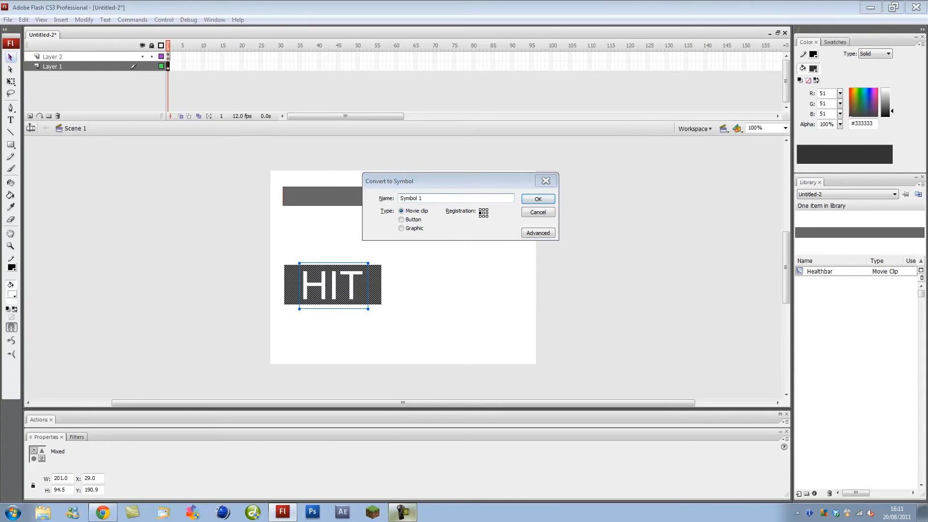
click(402, 513)
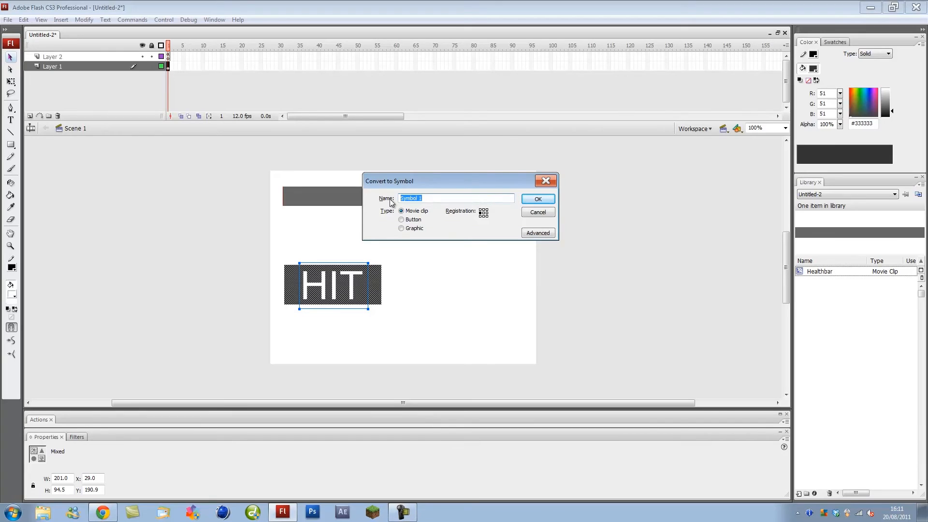
drag(432, 187, 434, 186)
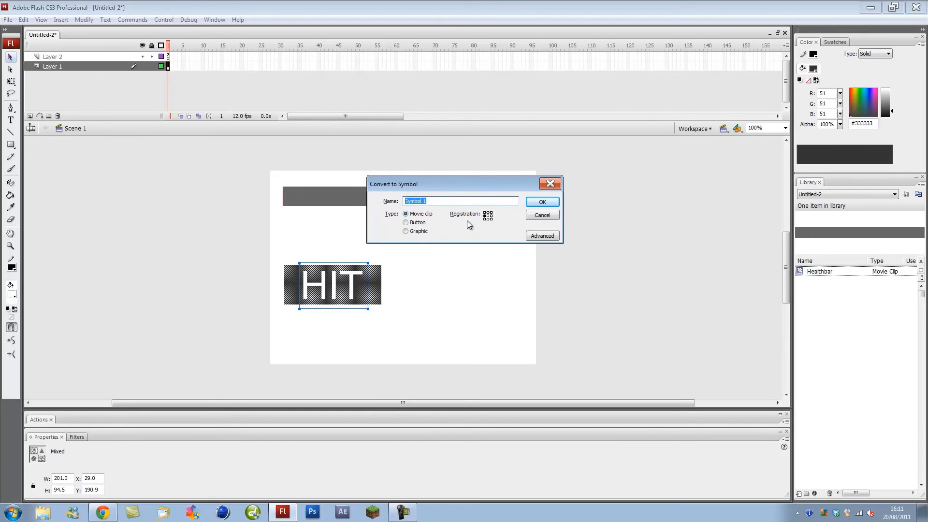
text(C)
key(Return)
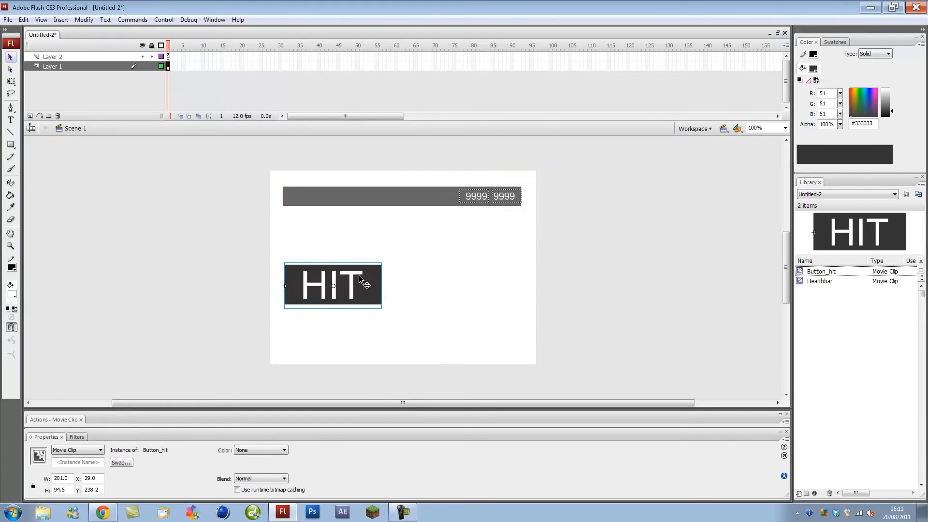
- Nudge the Button_hit clip slightly upward and bring up its clip script
drag(359, 274, 358, 271)
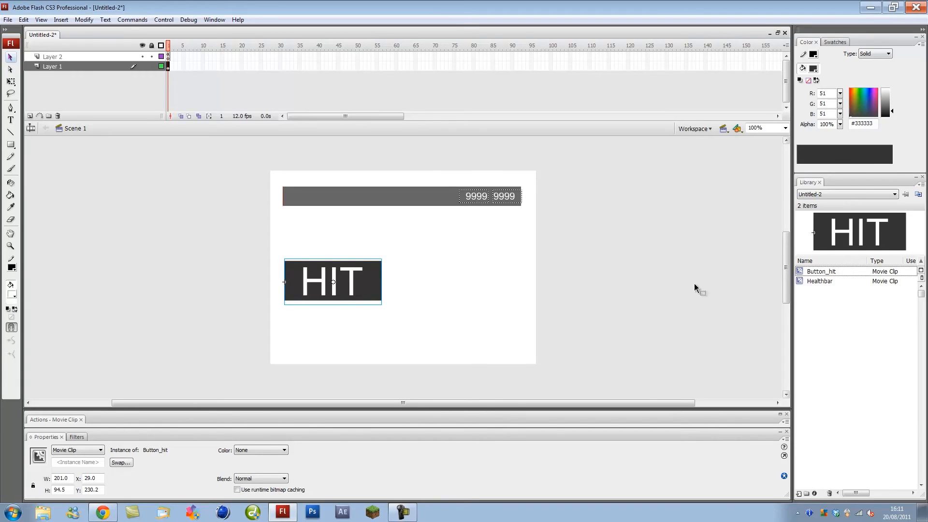
click(333, 321)
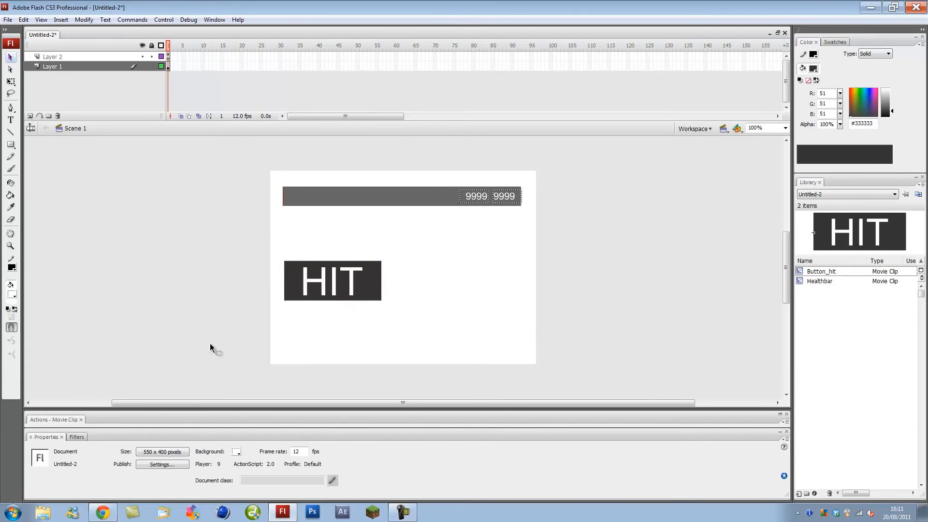
click(303, 283)
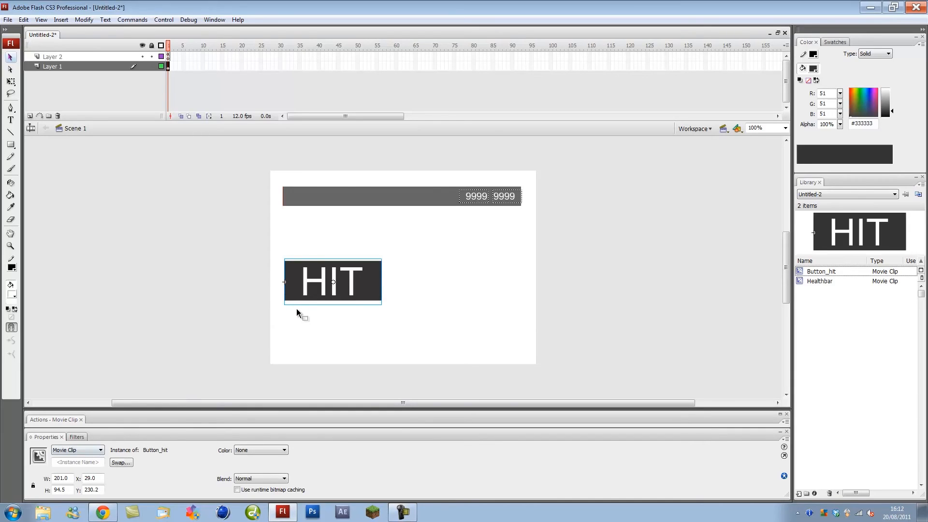
click(149, 422)
click(187, 242)
- Write onClipEvent(enterFrame) with an onRelease function doing _root.healthcurrent -= _root.damagestat
text(onClipEvent(enterFrame)
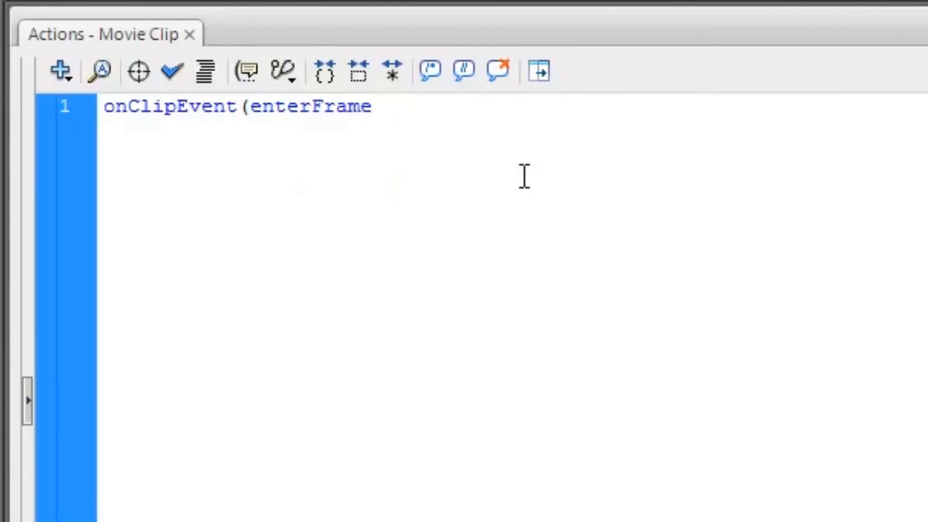
text(){)
key(Return)
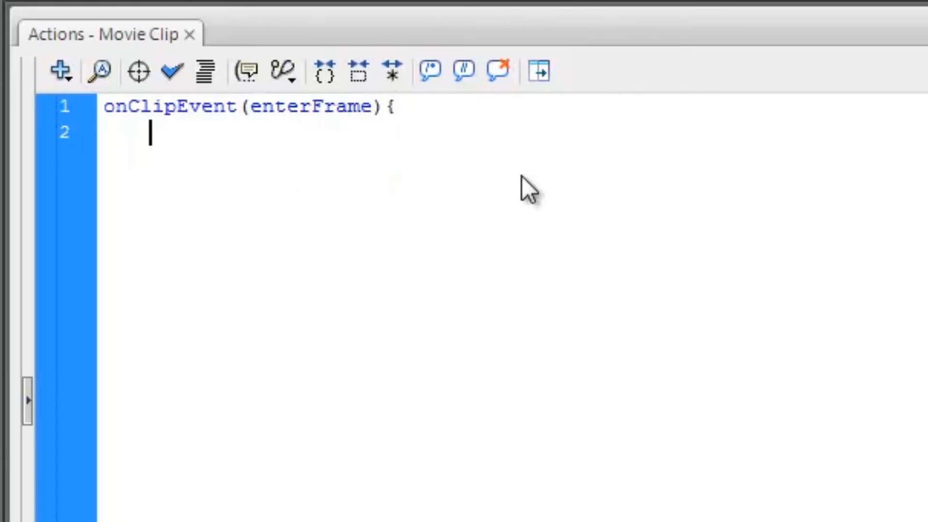
text(onRelease = function(){)
key(Return)
text(_r)
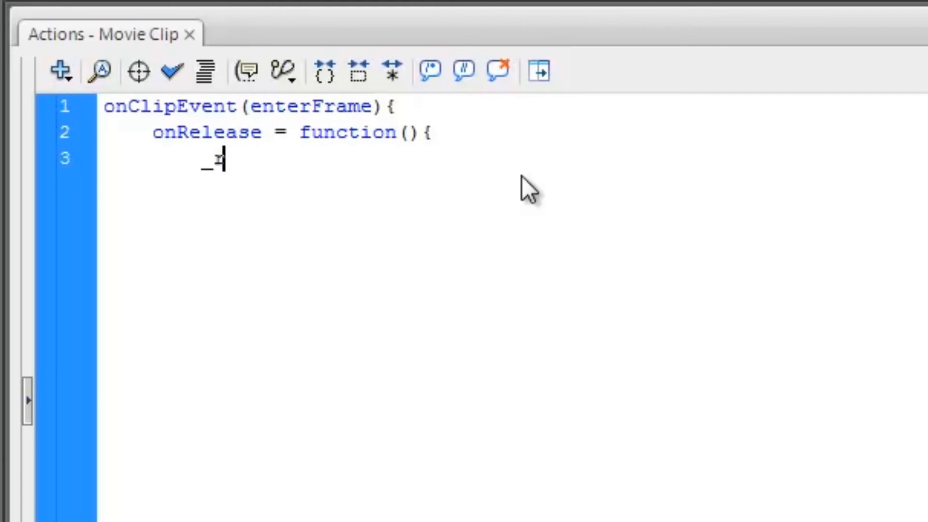
text(oot.healthcurrent -= )
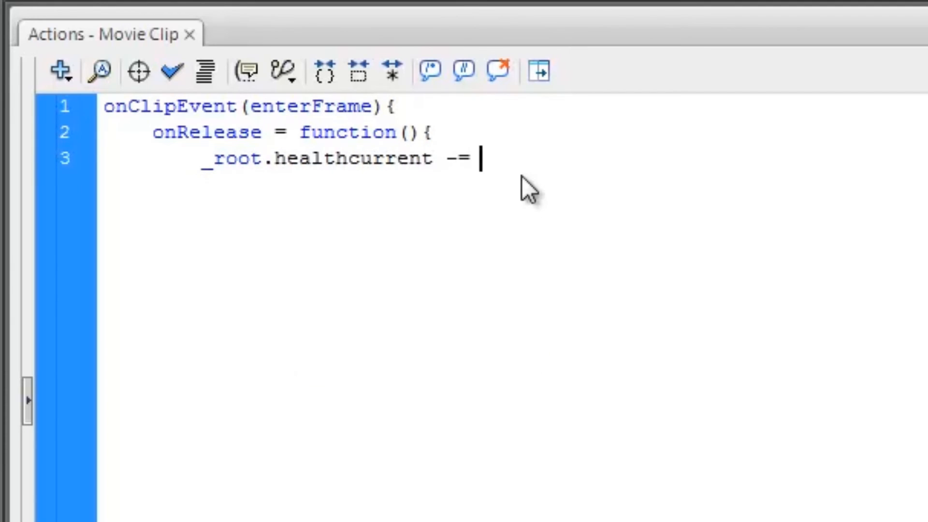
text(_root.)
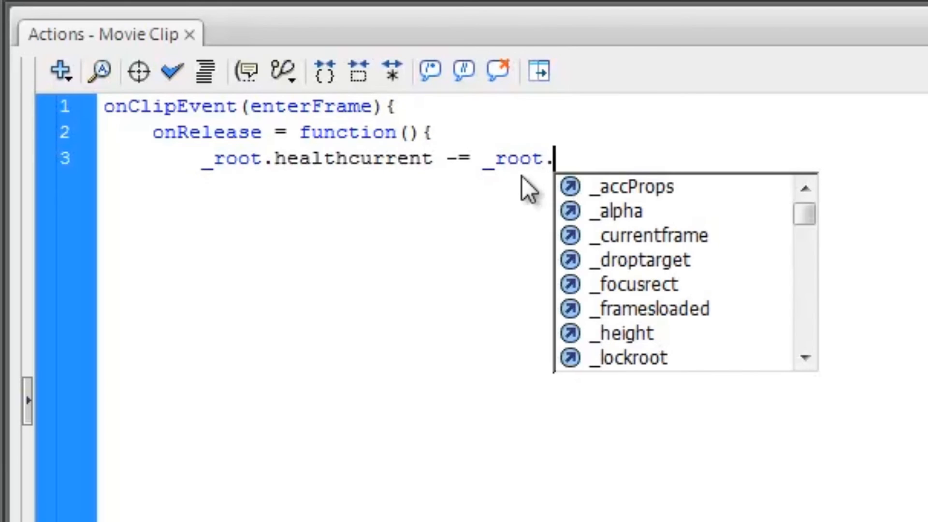
text(damagestat)
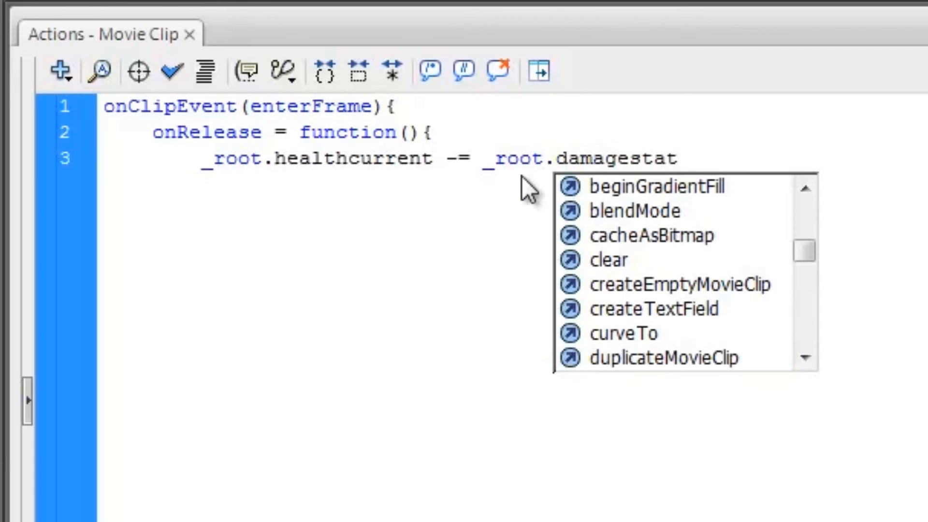
text(;)
key(Return)
text(})
key(Return)
text(})
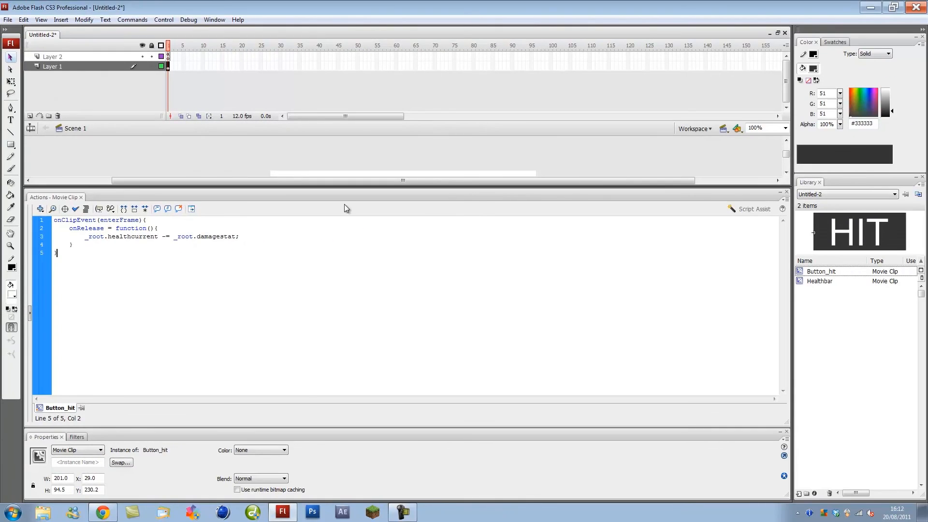
click(347, 199)
click(624, 269)
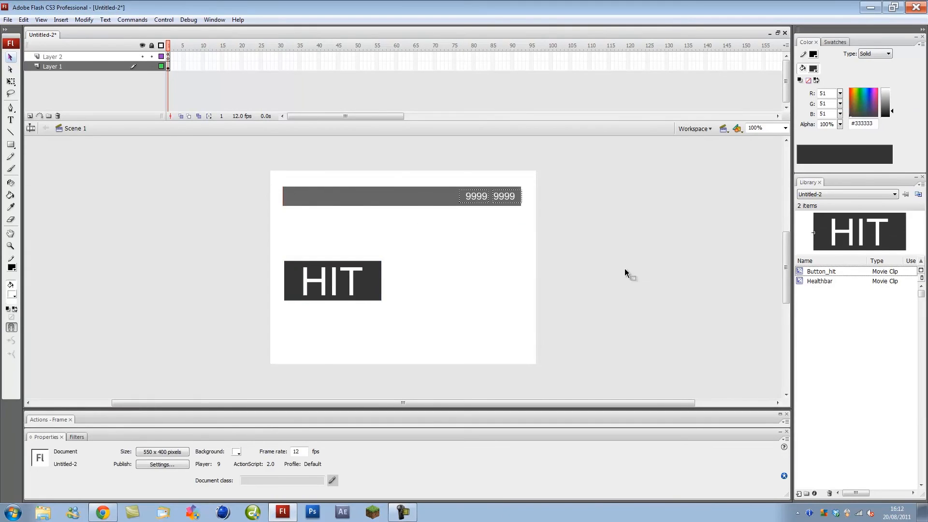
key(ctrl+Return)
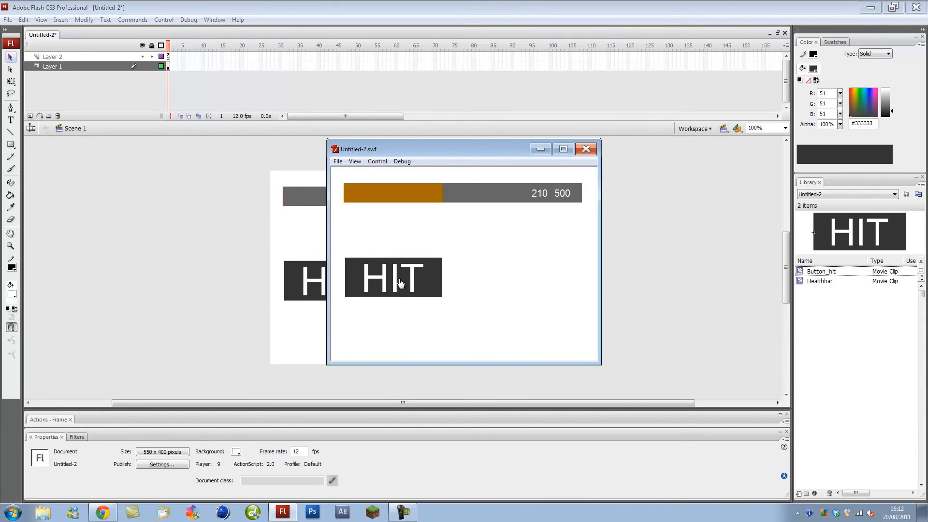
click(401, 281)
click(400, 281)
click(400, 281)
click(401, 281)
click(400, 282)
click(400, 281)
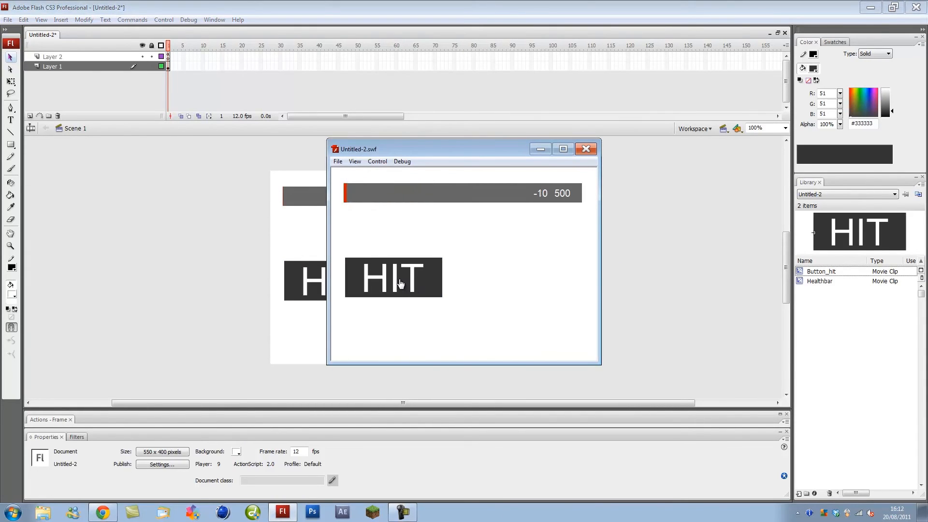
click(401, 282)
click(400, 282)
click(400, 282)
click(400, 282)
click(400, 282)
click(400, 282)
click(400, 282)
click(586, 149)
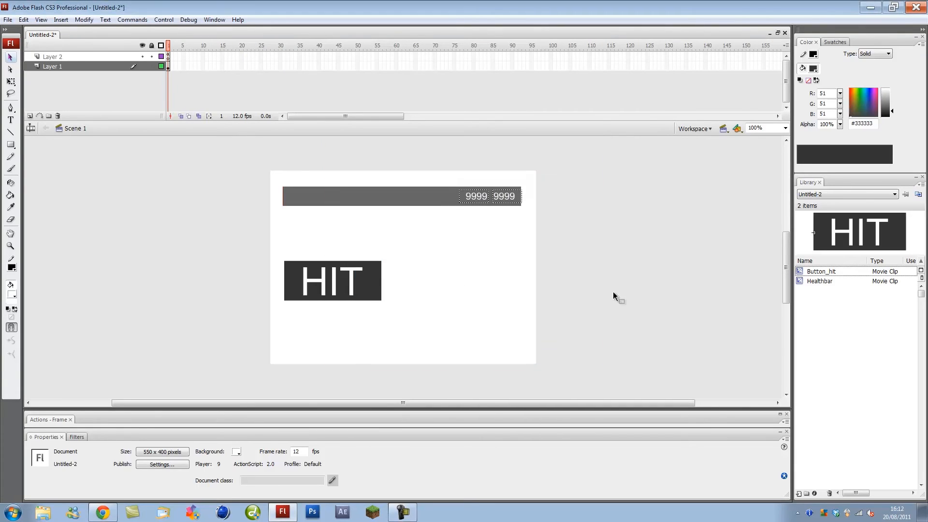
click(169, 57)
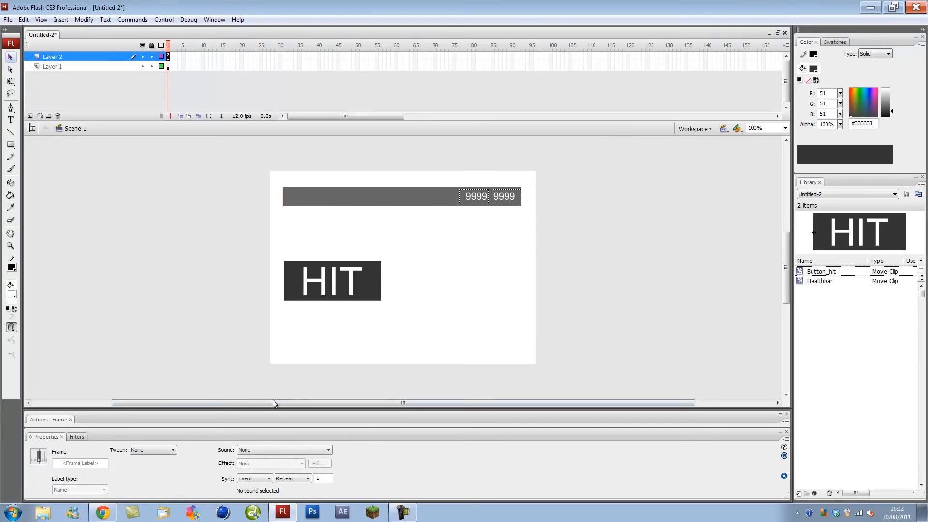
- Add if(_root.healthcurrent <= 0) to onEnterFrame, setting healthcurrent to 0
click(278, 416)
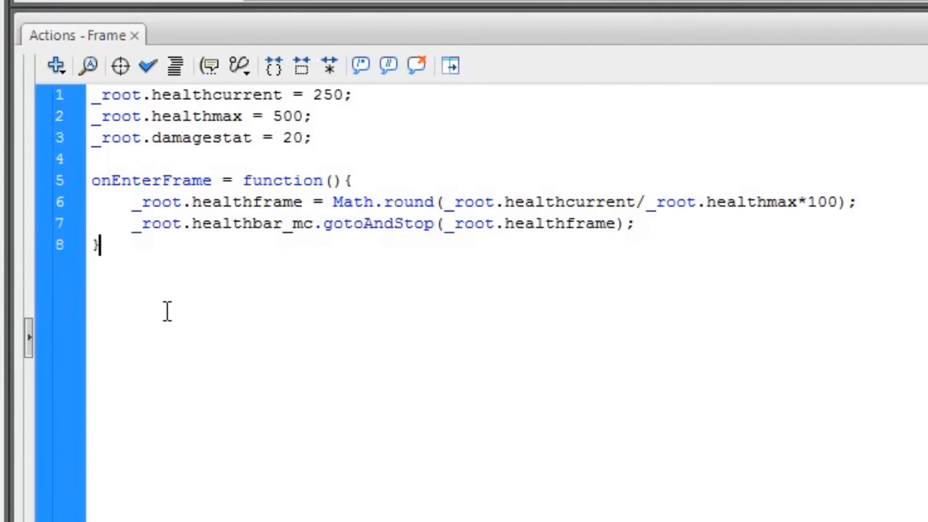
click(601, 239)
key(Return)
key(Return)
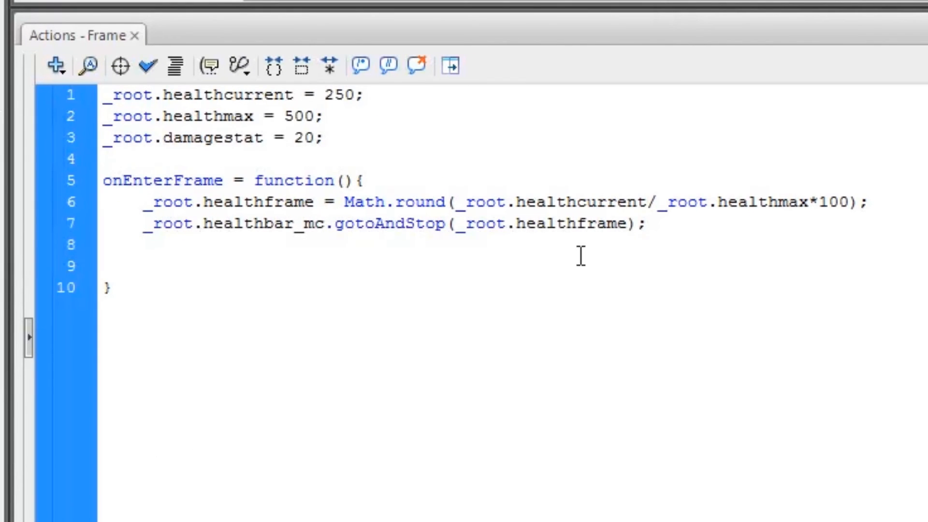
text(if(_root)
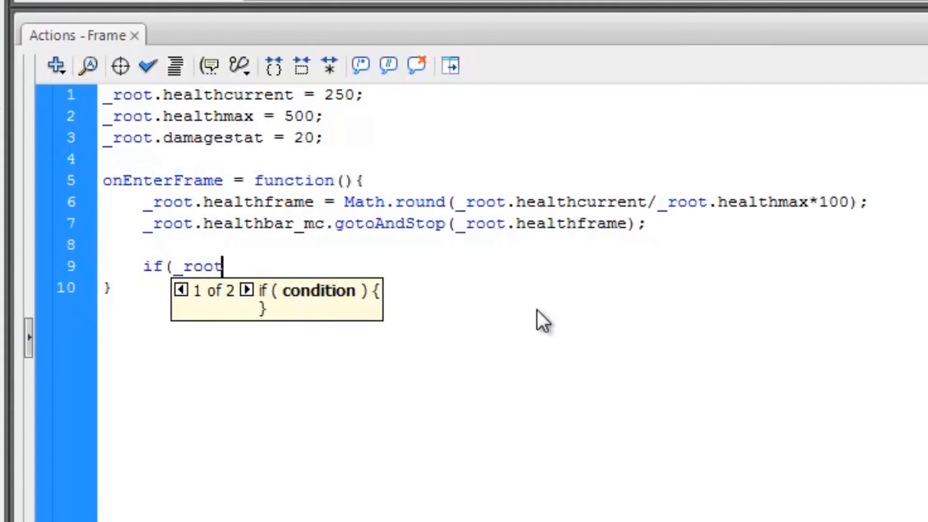
text(.health)
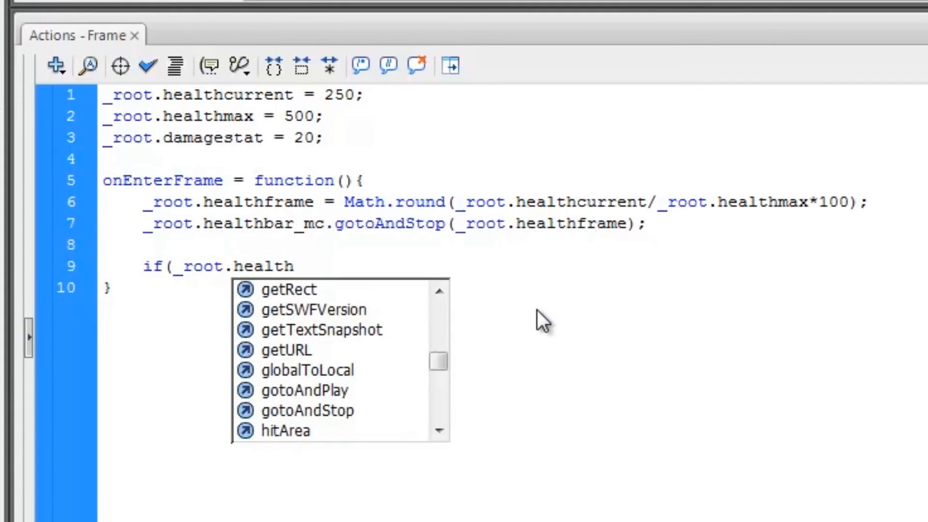
text(current <)
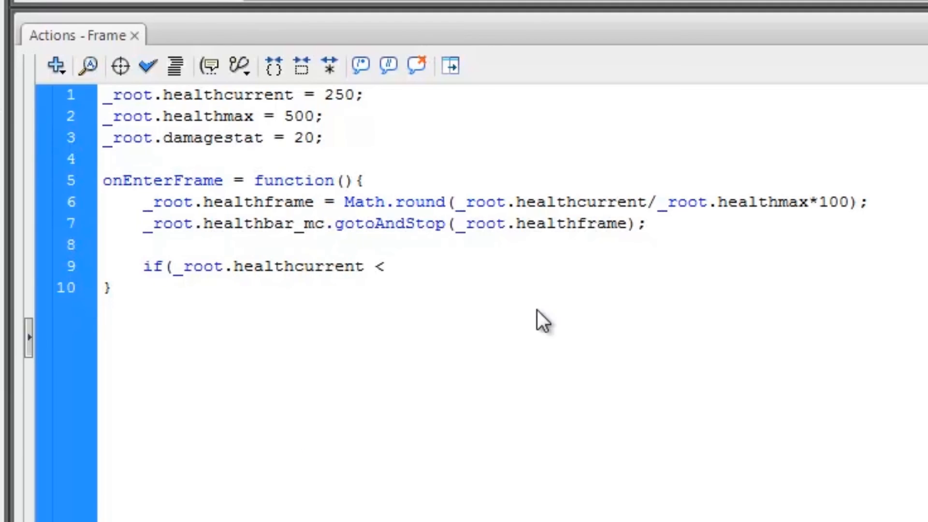
text(= 0){)
key(Return)
text(_root.health)
text(bar)
key(BackSpace)
key(BackSpace)
key(BackSpace)
text(current = 0;)
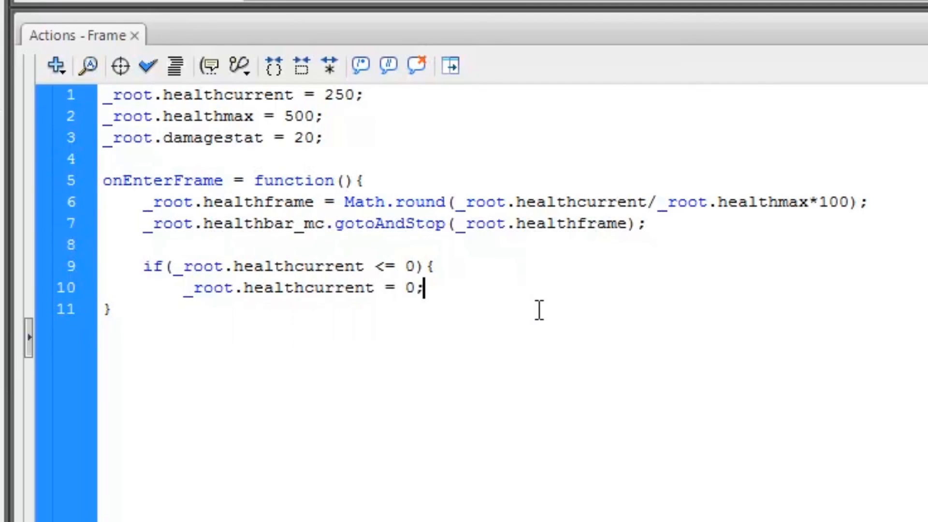
- Inside the if block, send _root.healthbar_mc to frame 1 with gotoAndStop(1)
key(Return)
text(_ro)
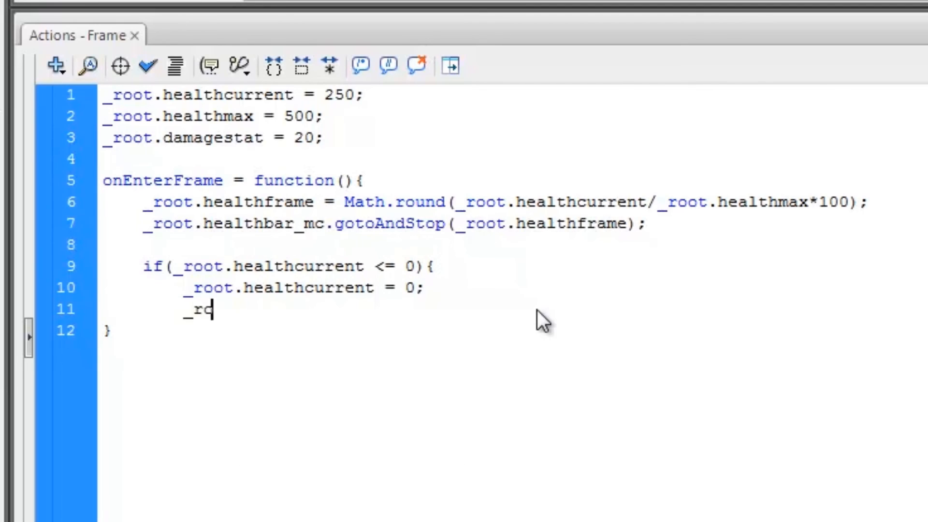
text(ot.health)
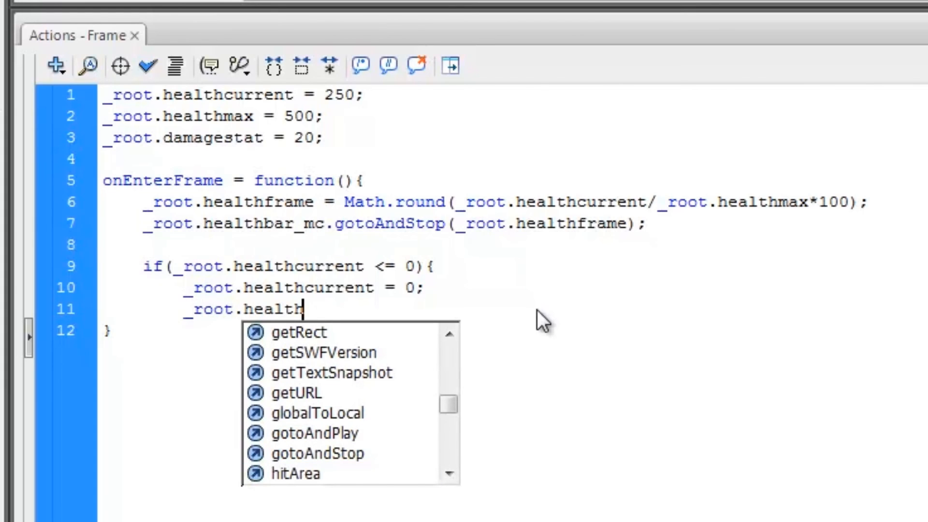
text(bar_mc.)
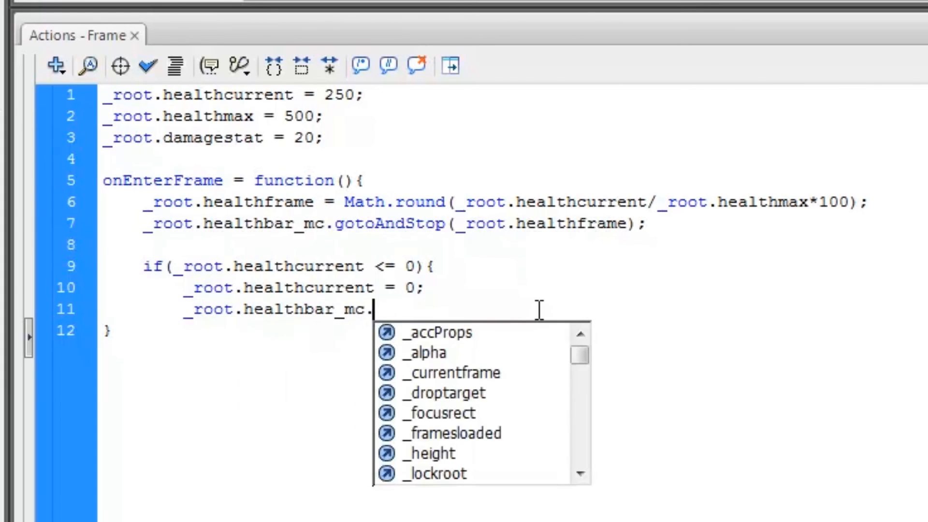
key(BackSpace)
key(BackSpace)
key(BackSpace)
key(BackSpace)
key(BackSpace)
key(BackSpace)
key(BackSpace)
key(BackSpace)
key(BackSpace)
key(BackSpace)
key(BackSpace)
key(BackSpace)
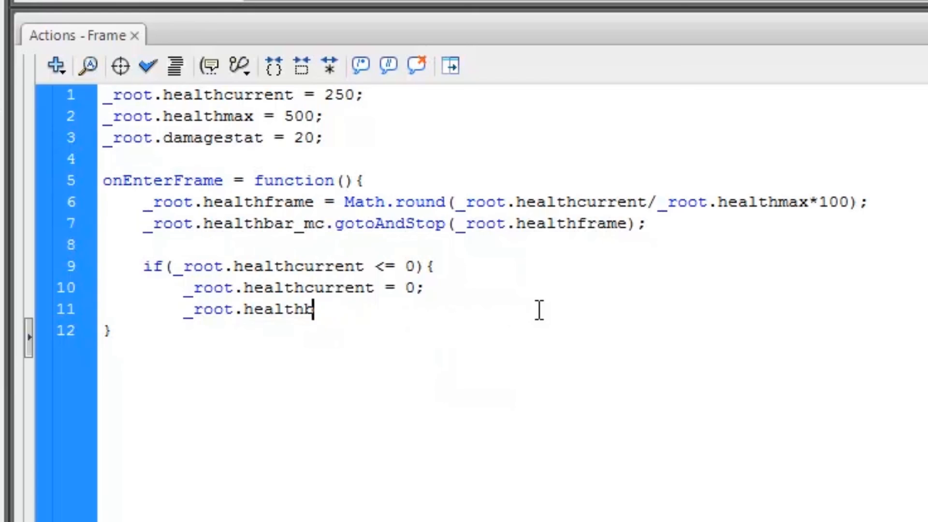
text(hit)
key(BackSpace)
text(ealthbar_mc)
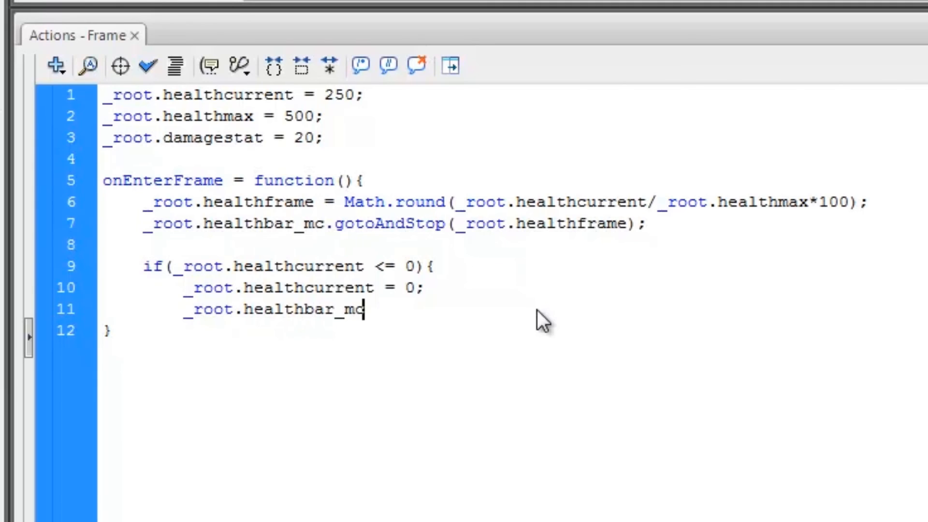
text(.gotoAndStop)
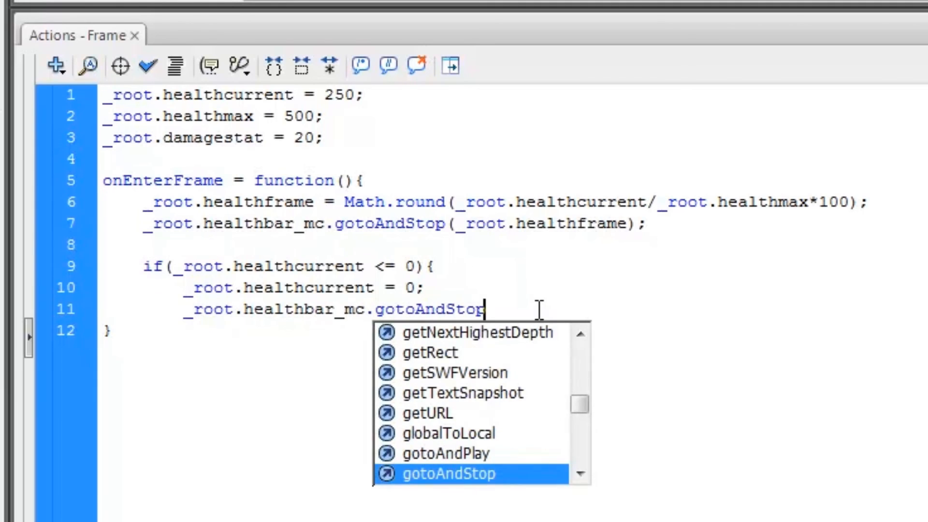
text((1);)
- Set _root.hitbar_mc._visible = false and close the if block
key(Return)
text(_ro)
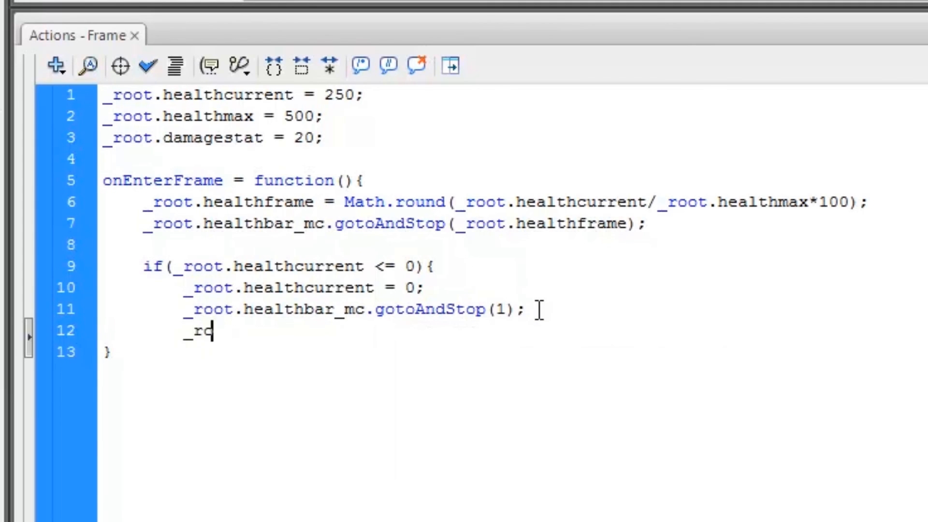
text(ot.hitbar_mc)
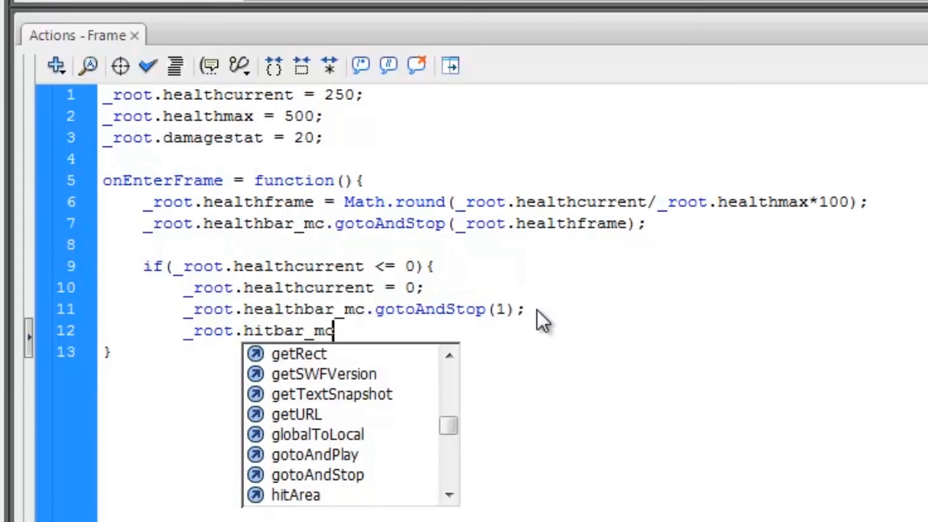
text(.)
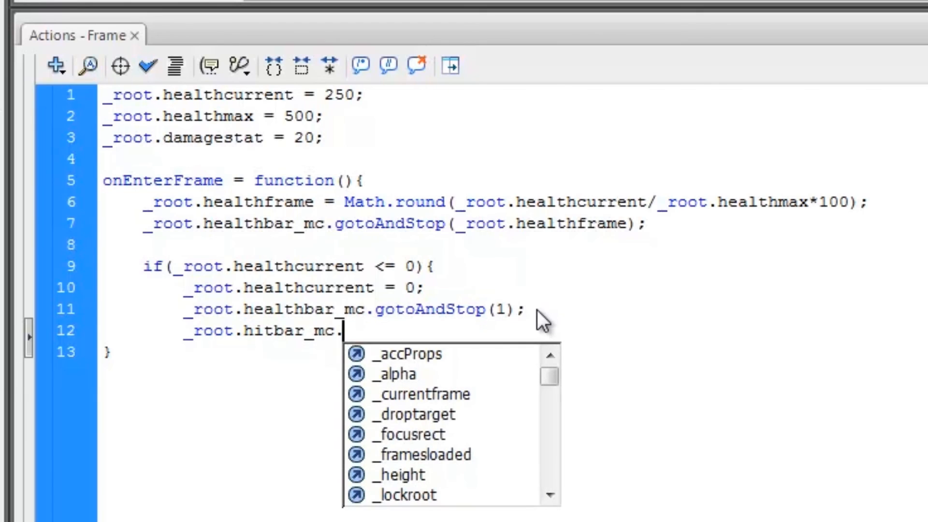
text(_visible = false;)
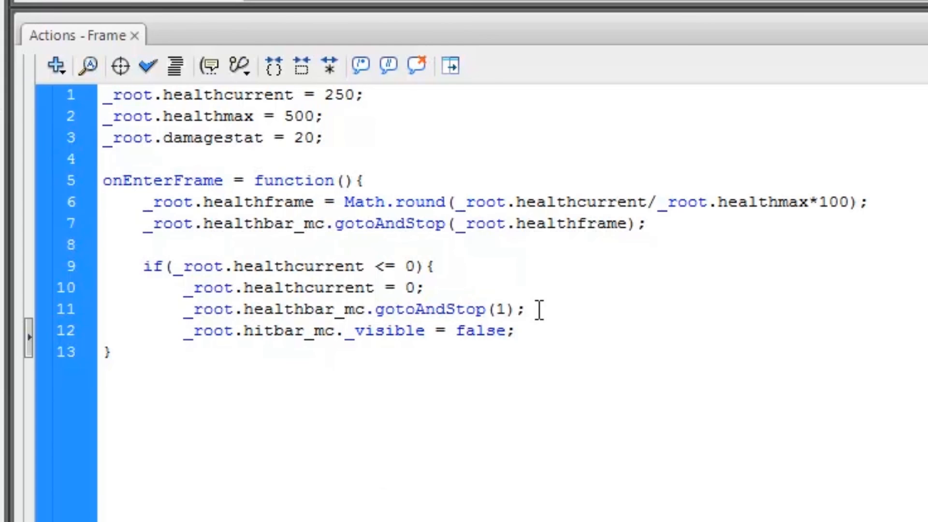
key(Return)
text(})
click(539, 310)
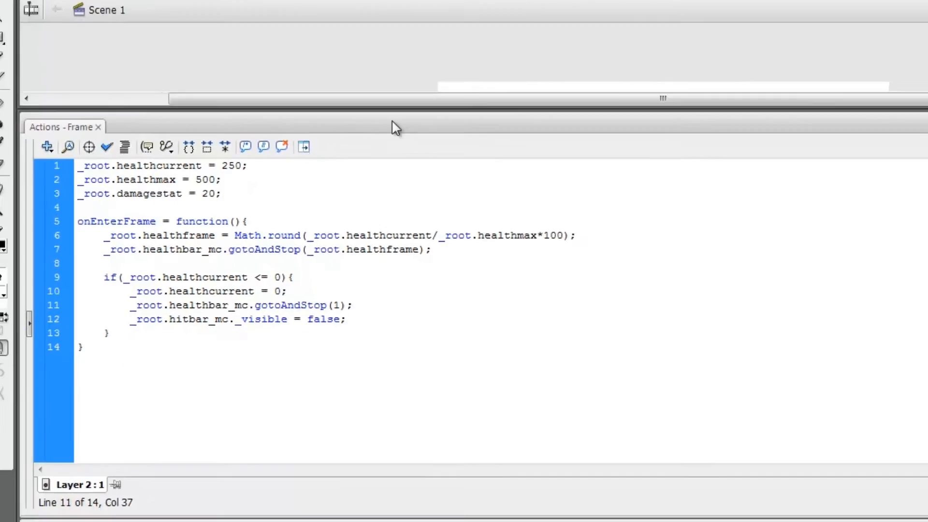
- Give the HIT clip the instance name hitbar_mc and test the movie with Ctrl+Enter
click(589, 28)
click(176, 263)
click(338, 285)
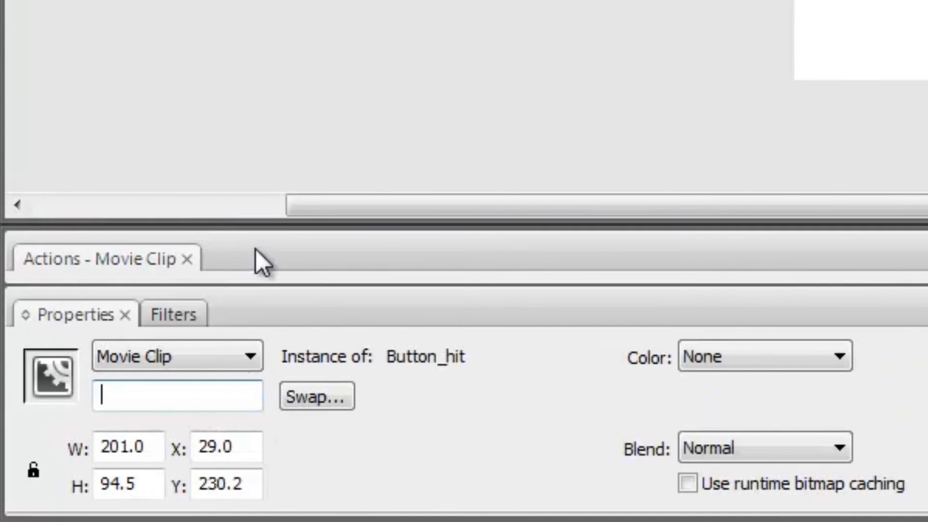
text(hitbar_mc)
click(487, 49)
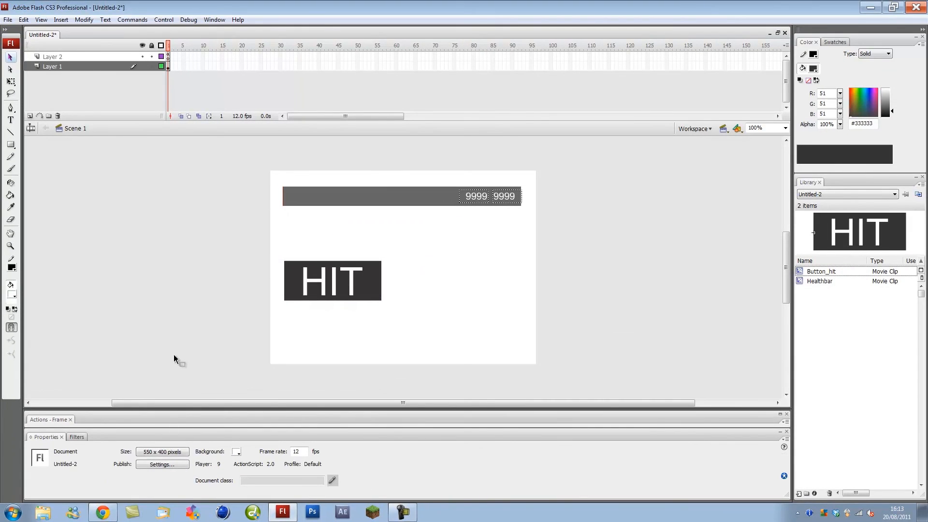
key(ctrl+Return)
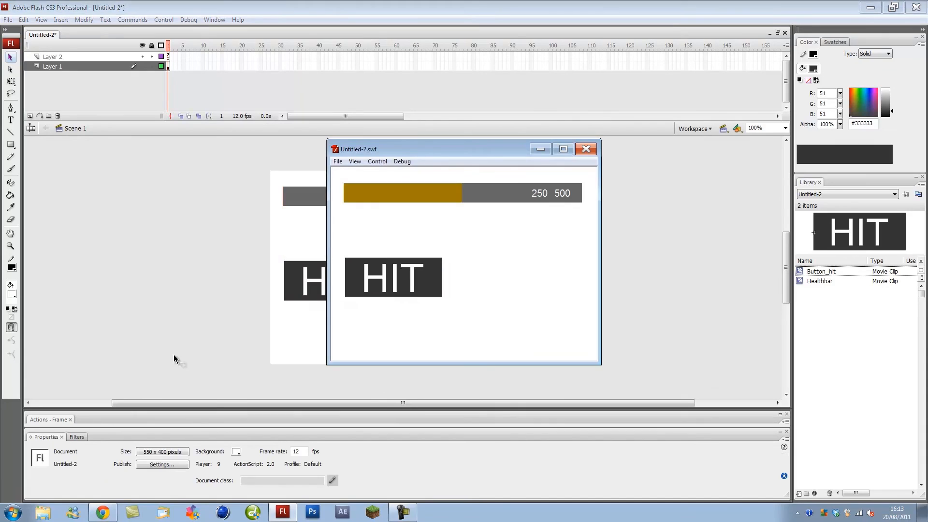
- Hit the button seven times until health reaches 0 / 500 and the button disappears, then close
click(376, 277)
click(376, 277)
click(376, 277)
click(376, 276)
click(376, 276)
click(377, 277)
click(418, 280)
click(419, 282)
click(441, 290)
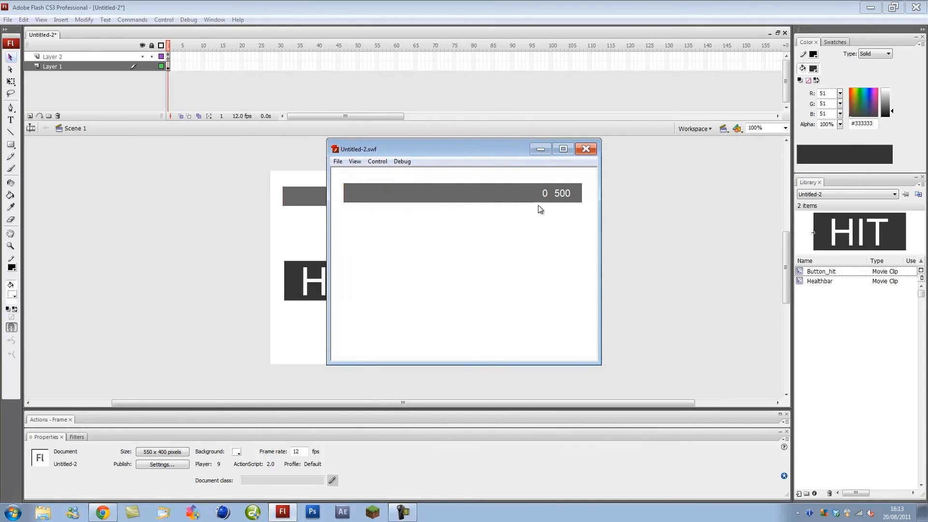
click(587, 149)
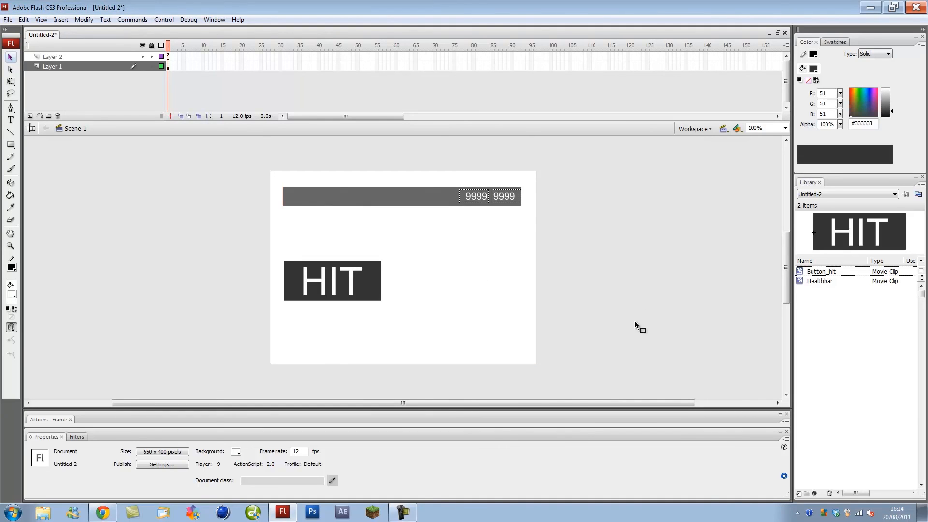
- Move the HIT button higher, undoing an overshoot to leave it at y 192.2
drag(341, 294, 337, 244)
click(484, 303)
click(440, 274)
click(431, 257)
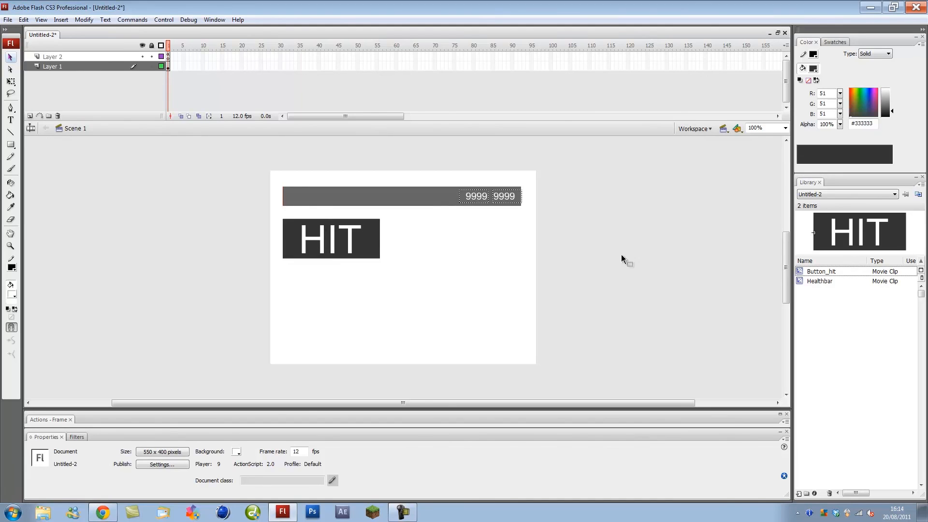
key(ctrl+z)
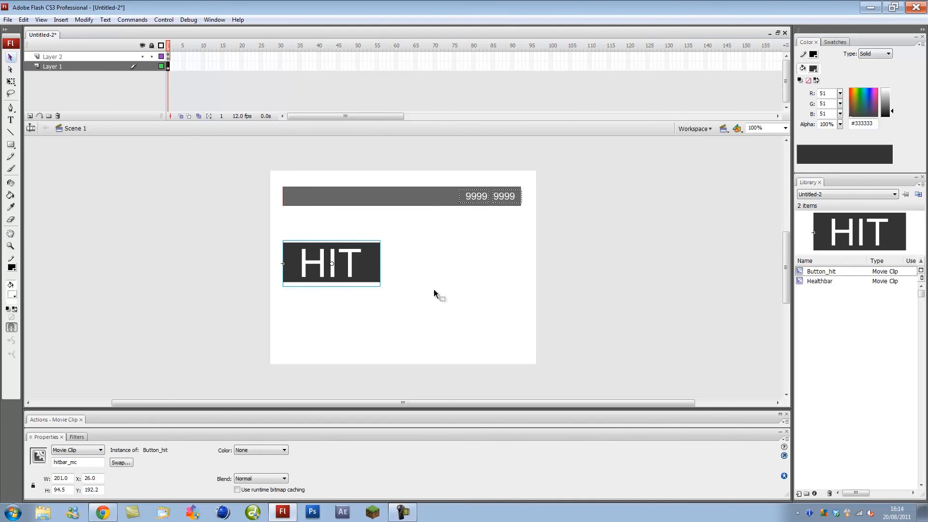